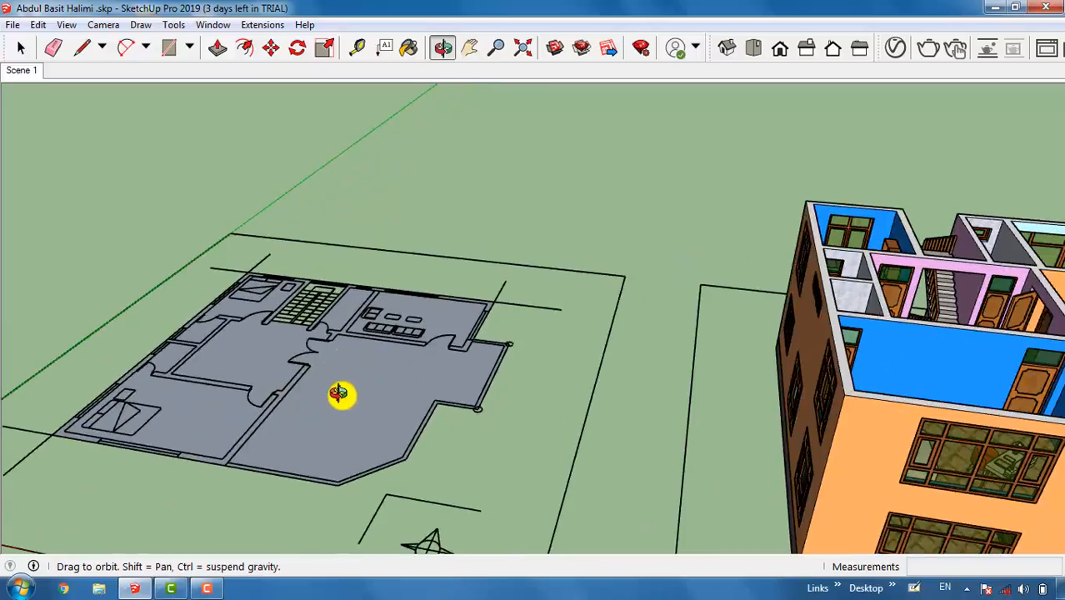
Offset the outline of the floor plan face outward by 30 cm
left_click_drag(298, 440, 347, 434)
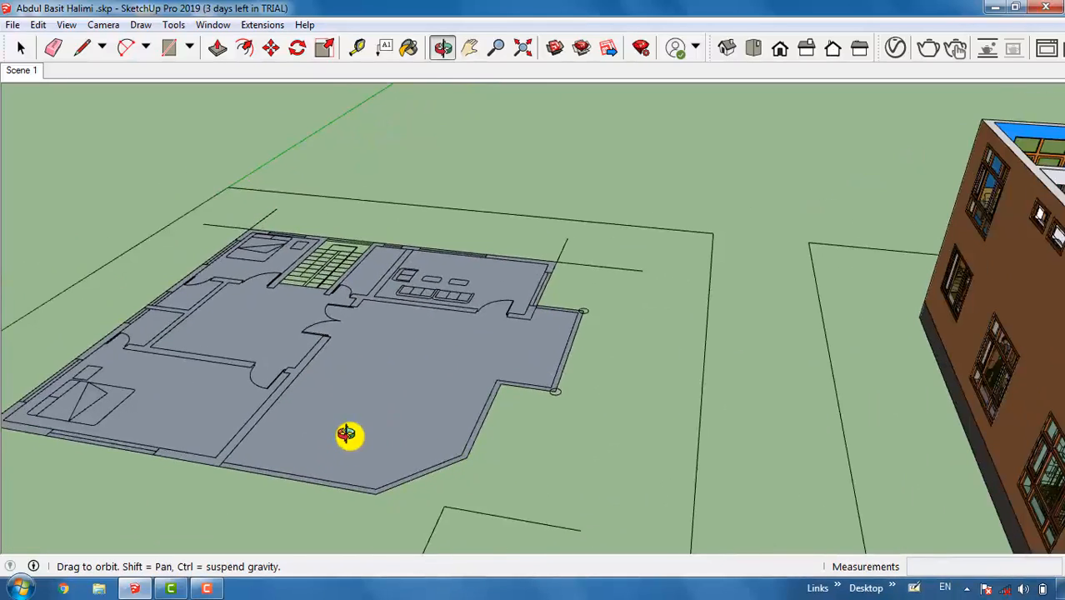
key("f")
left_click(405, 423)
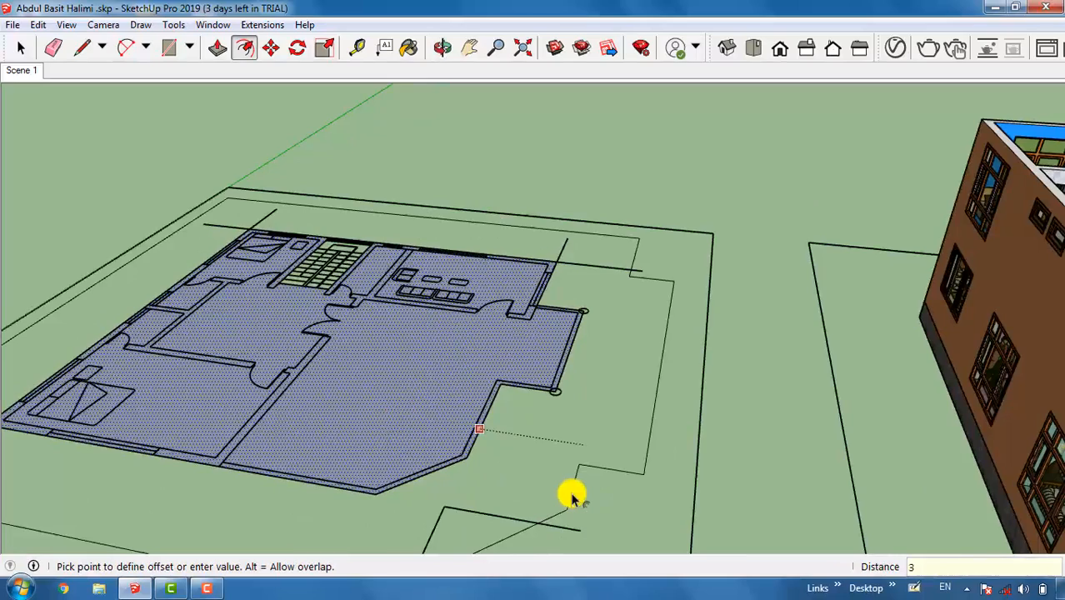
key("Return")
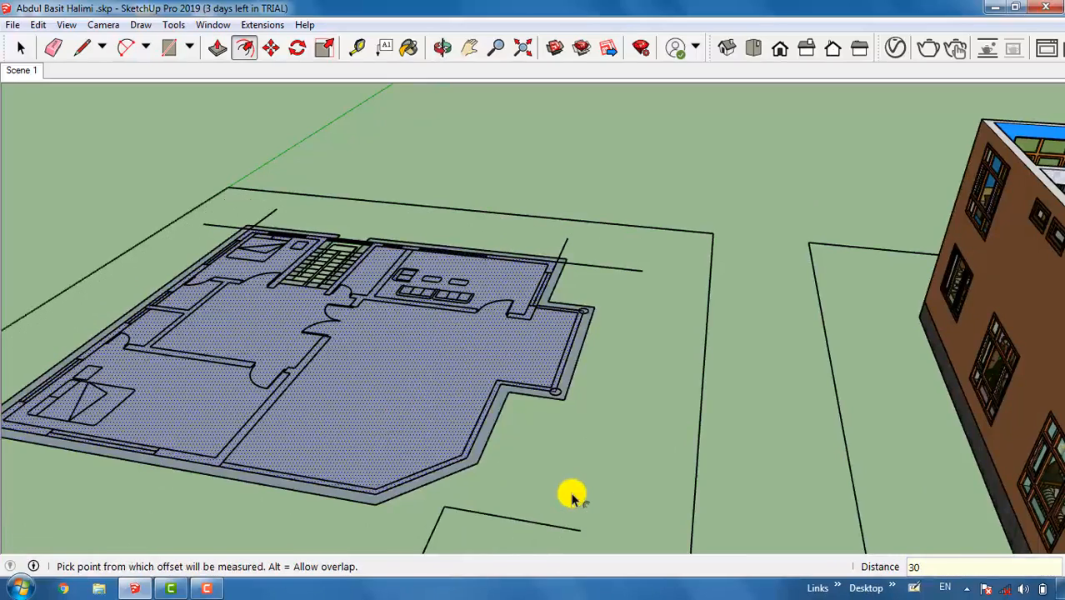
Draw a line across the offset strip from the wall corner right of the stairwell to the strip's outer edge
scroll(397, 310, "up", 3)
scroll(406, 385, "down", 2)
scroll(309, 256, "up", 5)
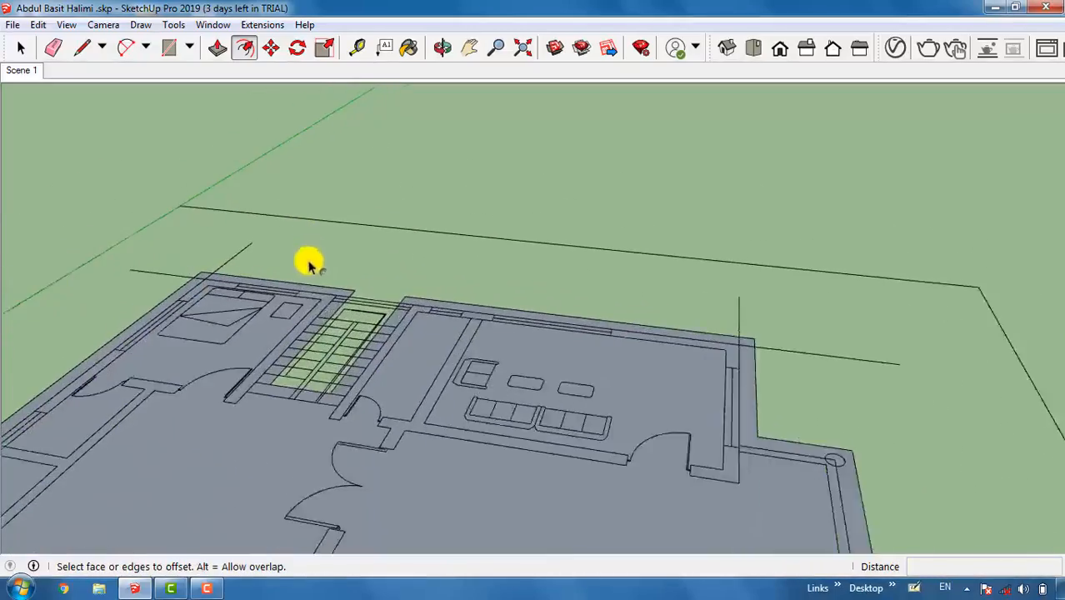
scroll(374, 353, "up", 3)
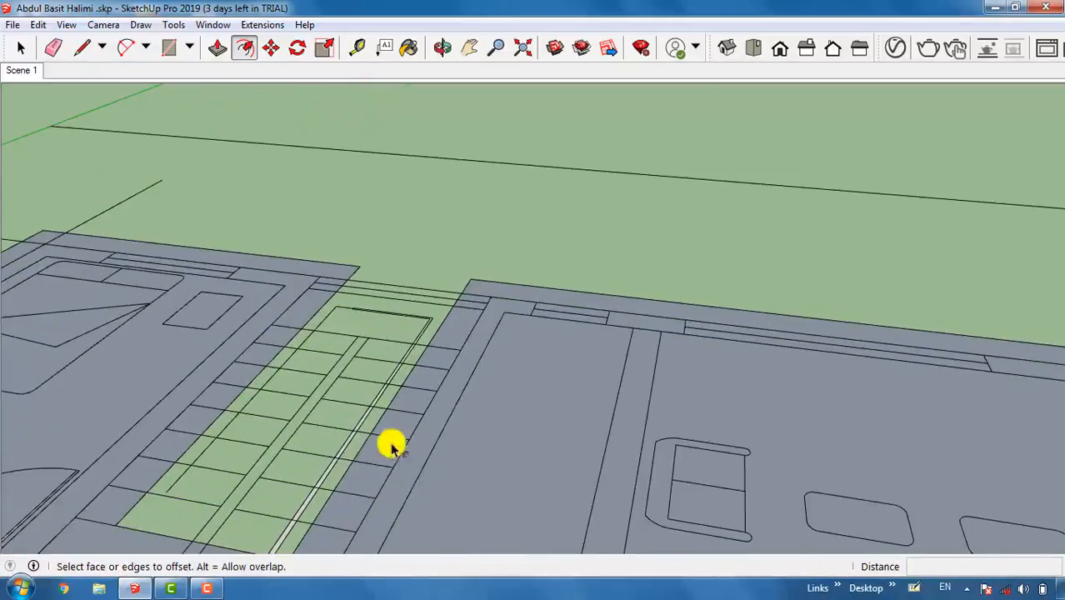
left_click(367, 465)
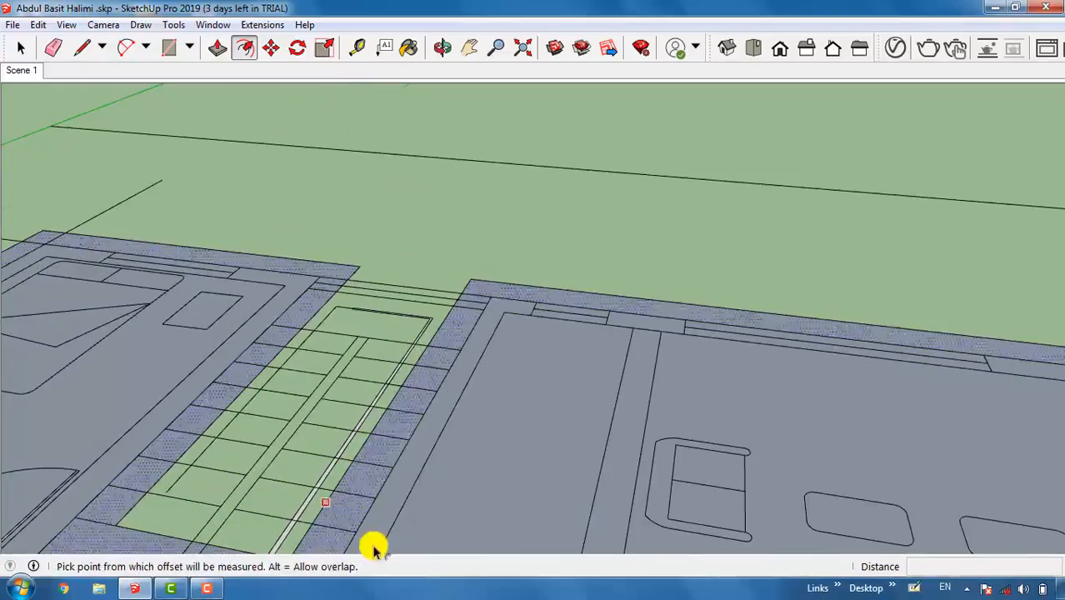
scroll(471, 276, "down", 3)
scroll(476, 364, "up", 5)
scroll(477, 364, "up", 1)
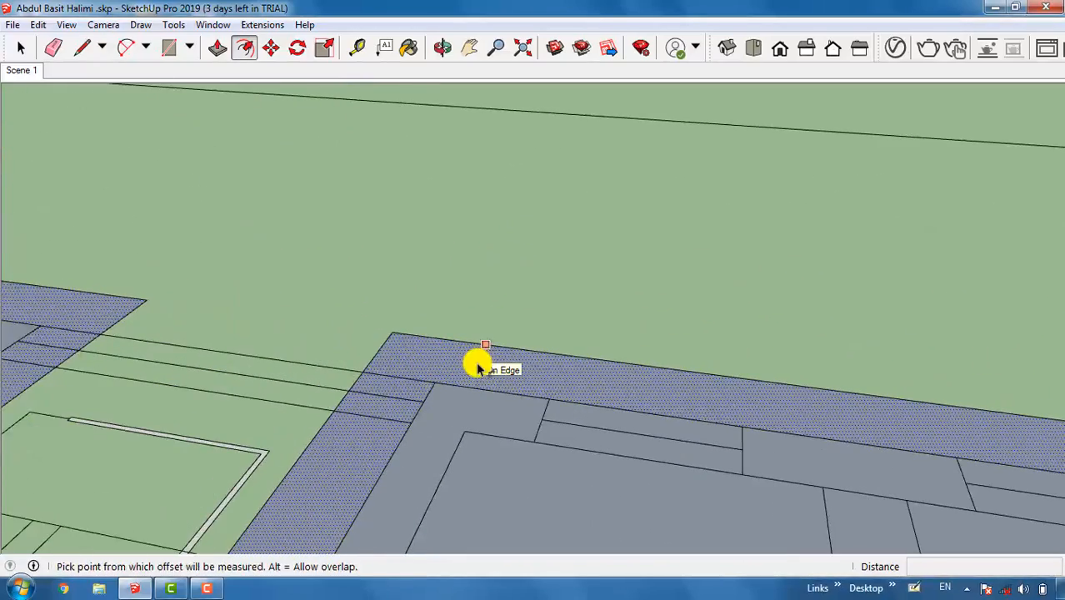
key("l")
left_click(436, 382)
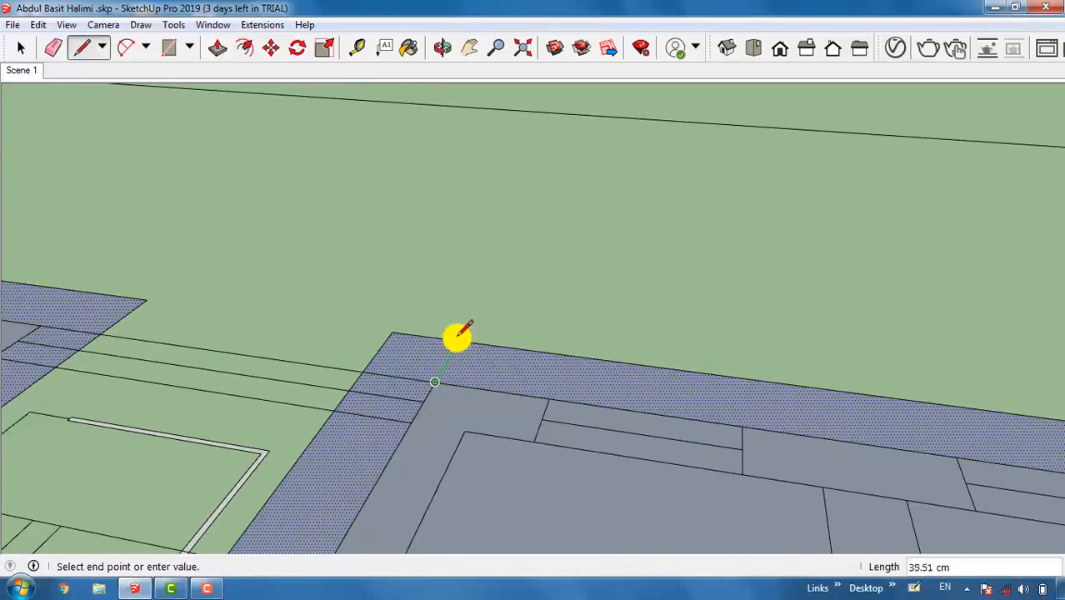
left_click(457, 341)
Draw a 30 cm line across the offset strip from the wall corner left of the stairwell to the outer edge
scroll(500, 363, "down", 2)
scroll(138, 336, "up", 3)
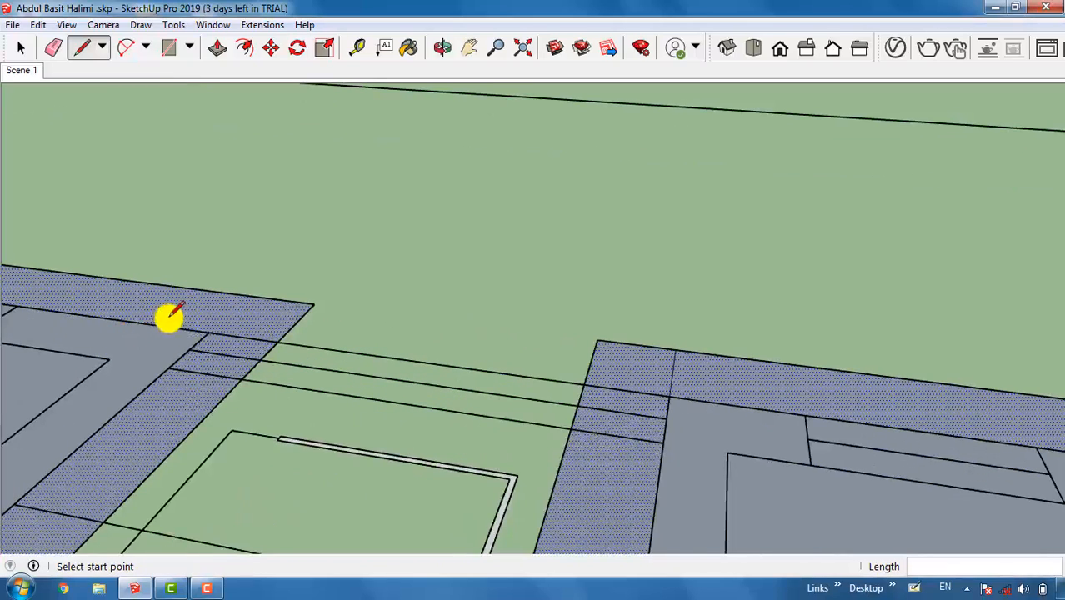
left_click(208, 332)
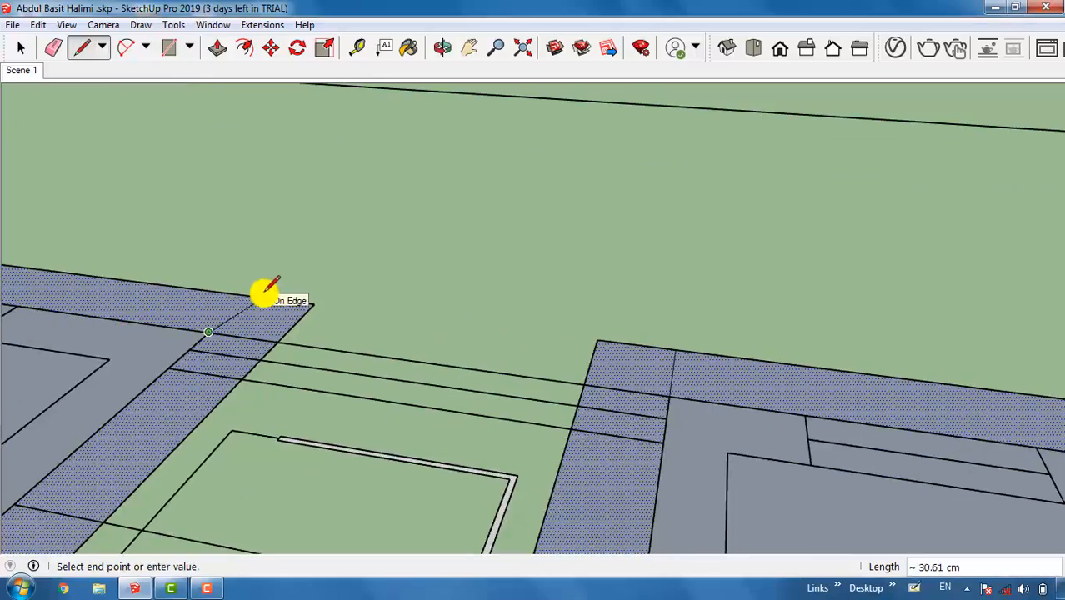
left_click(249, 296)
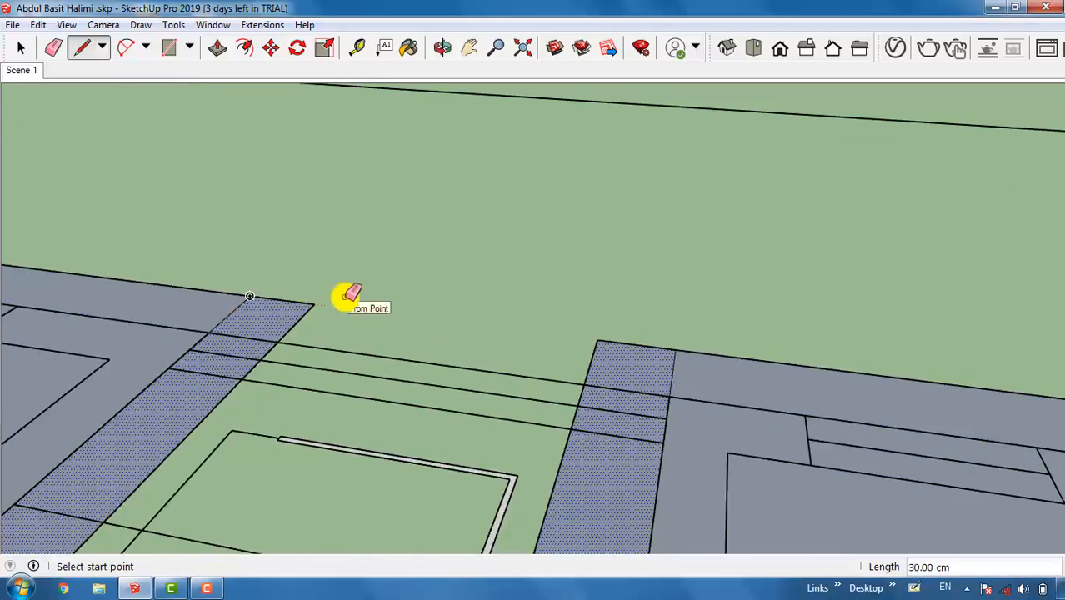
Erase the surplus offset strip edges that project into the stairwell opening
key("e")
key("Delete")
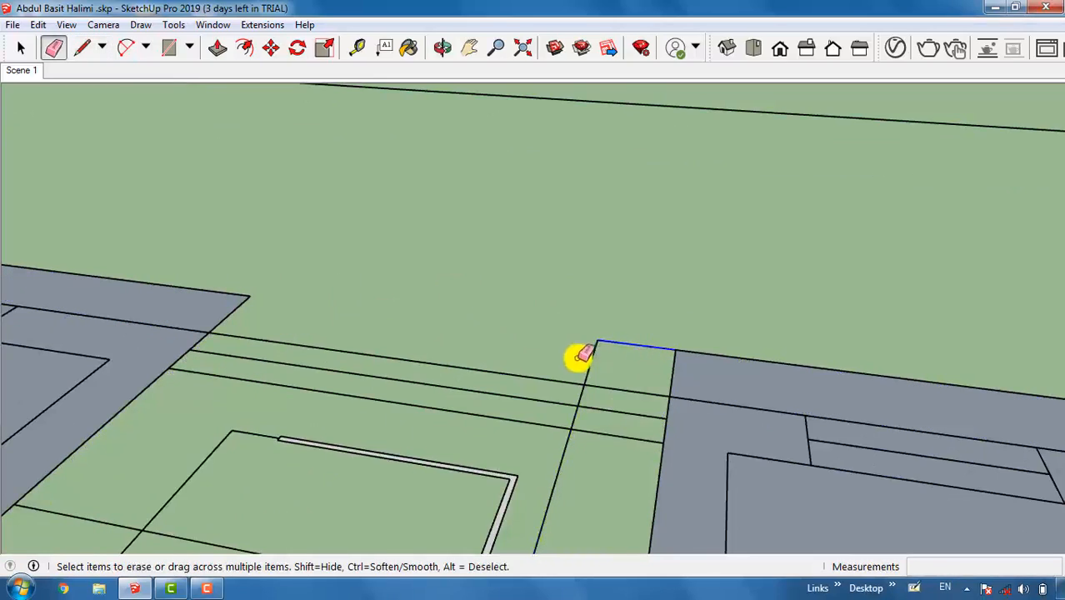
scroll(612, 255, "down", 6)
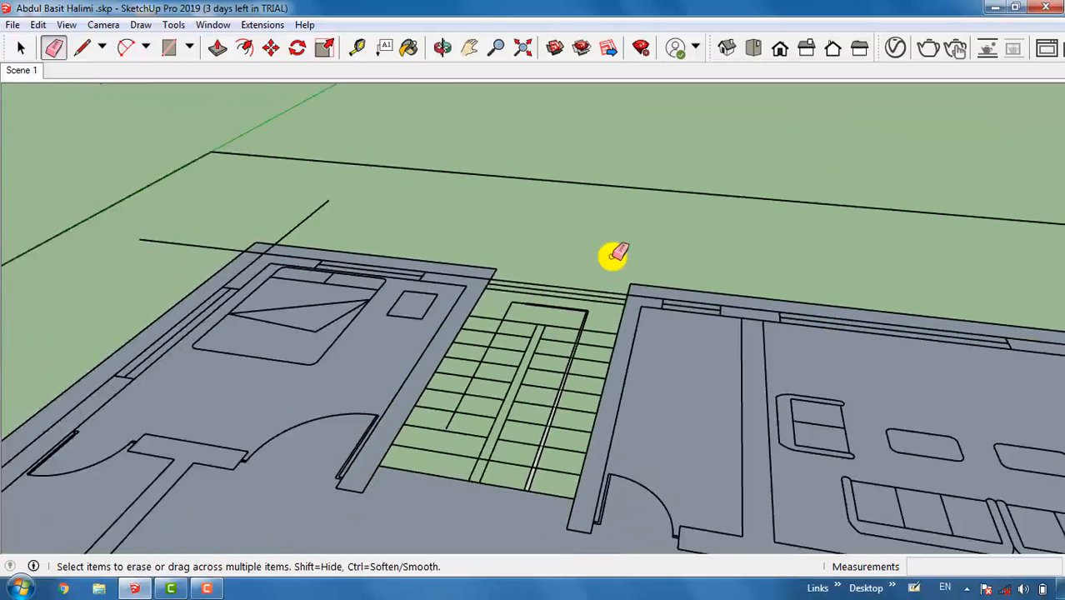
Select the connected floor plan linework and move it about 1890 cm along the green axis, away from the floor face
key("space")
scroll(571, 242, "down", 3)
scroll(532, 326, "up", 3)
triple_click(523, 357)
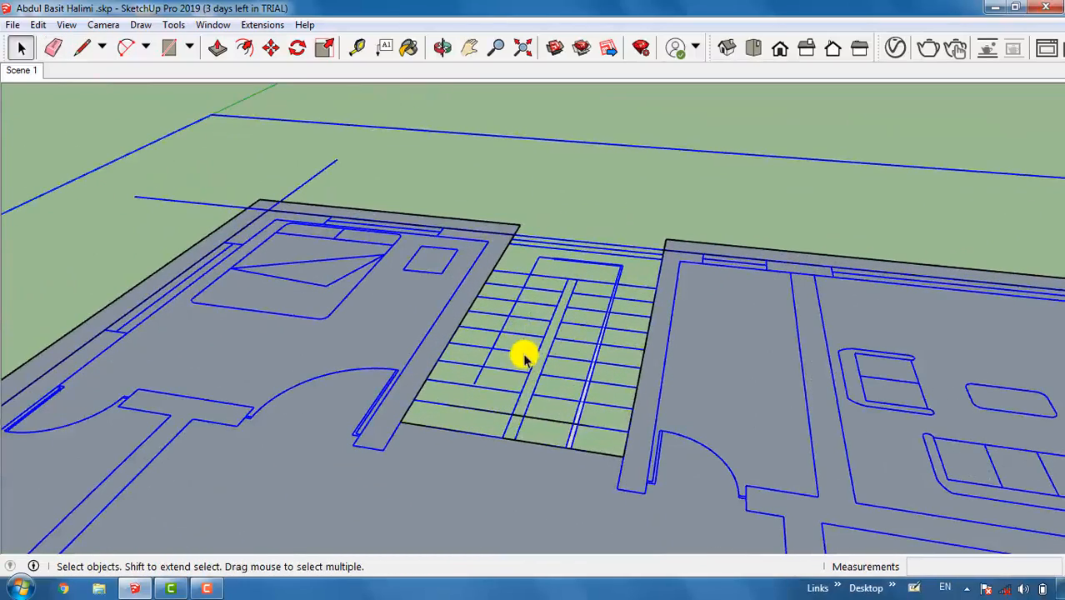
key("m")
left_click(524, 349)
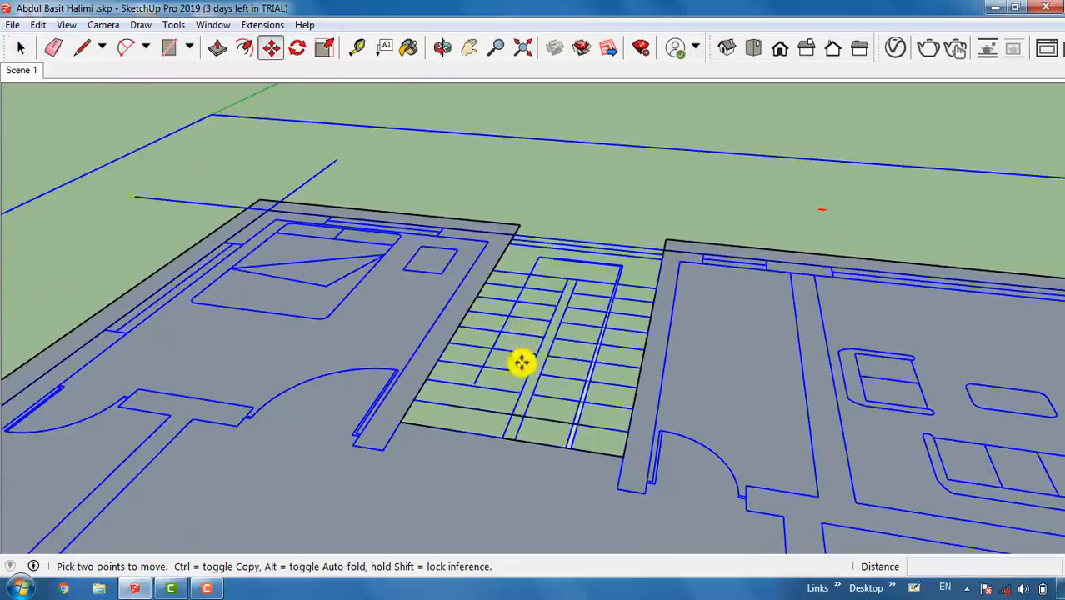
scroll(555, 230, "down", 2)
scroll(554, 224, "down", 4)
scroll(571, 204, "up", 5)
scroll(468, 396, "down", 5)
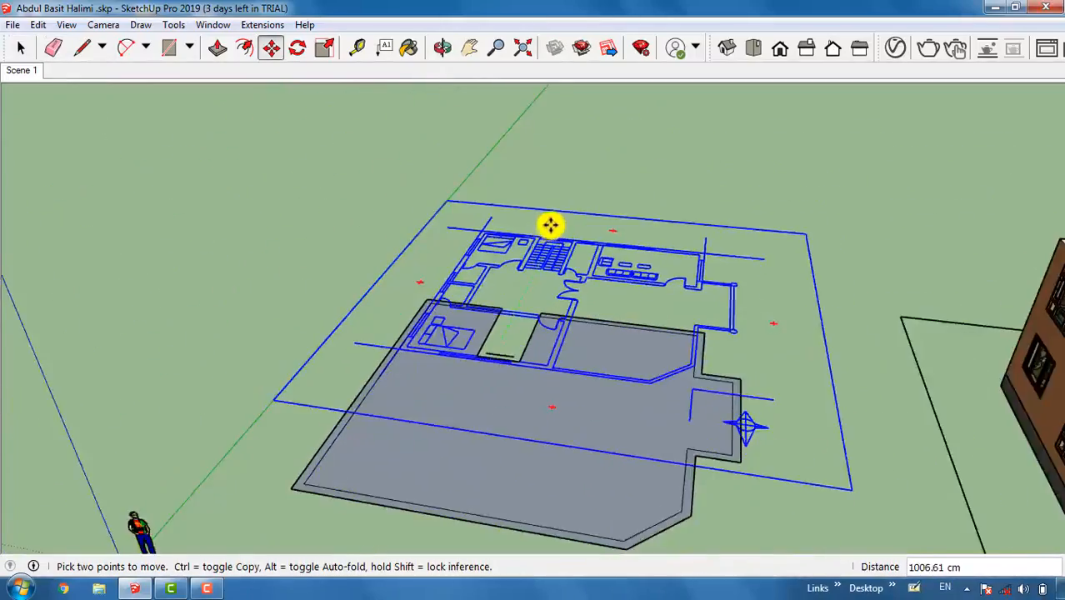
scroll(552, 221, "down", 1)
scroll(418, 509, "up", 1)
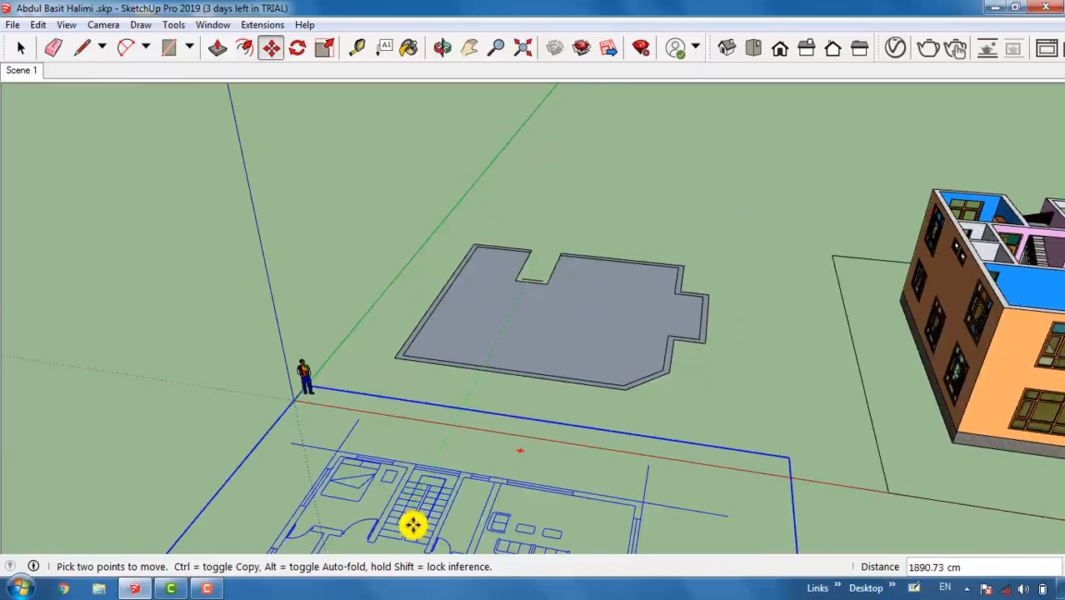
Erase the stray line left inside the stairwell opening of the floor face
scroll(538, 274, "up", 6)
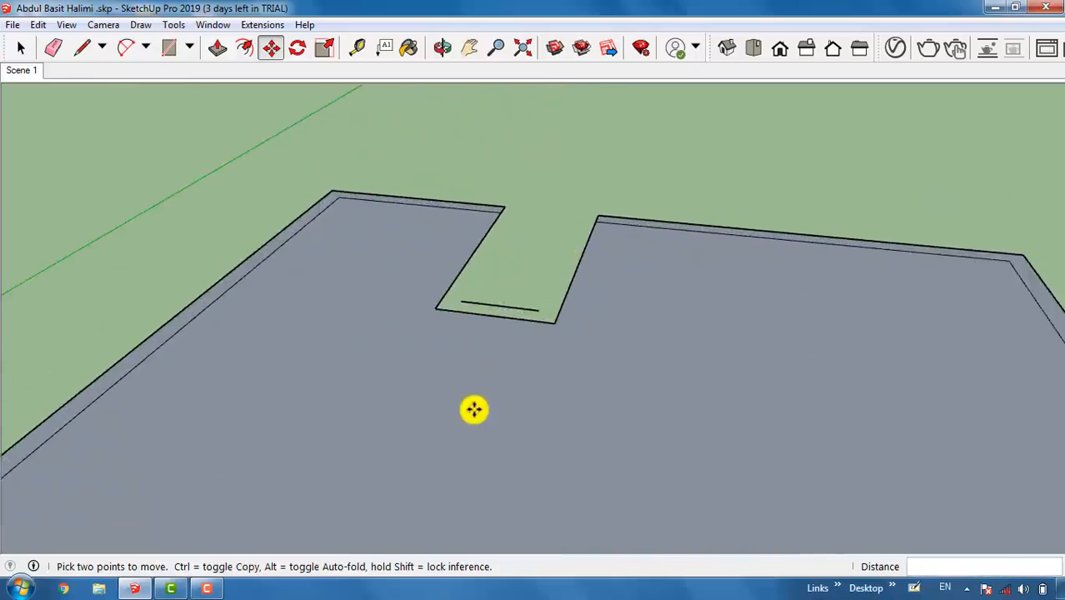
scroll(487, 377, "down", 1)
scroll(525, 270, "up", 4)
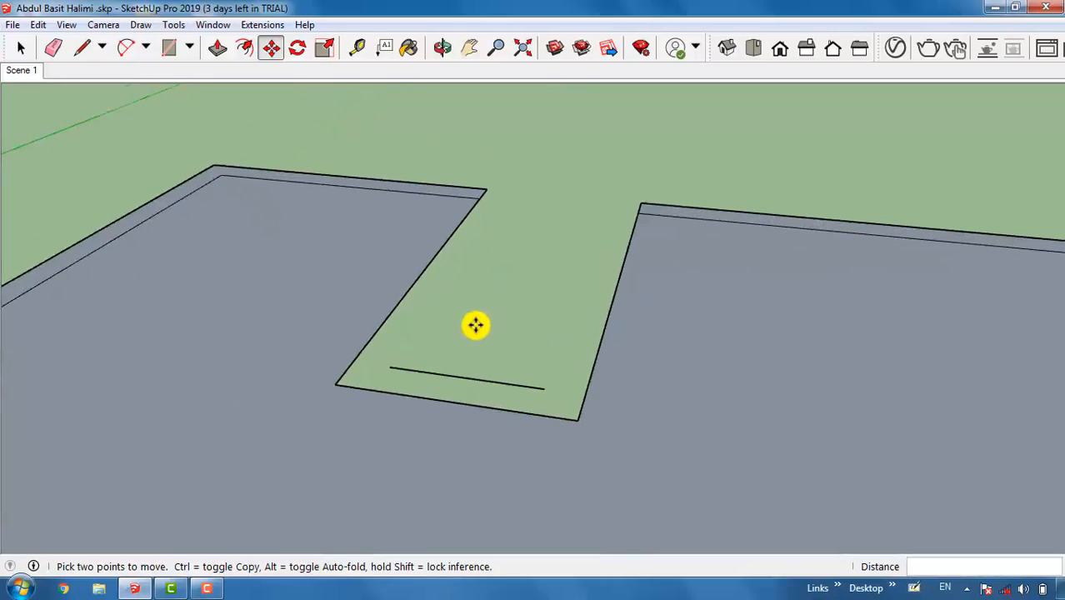
scroll(475, 325, "up", 1)
key("e")
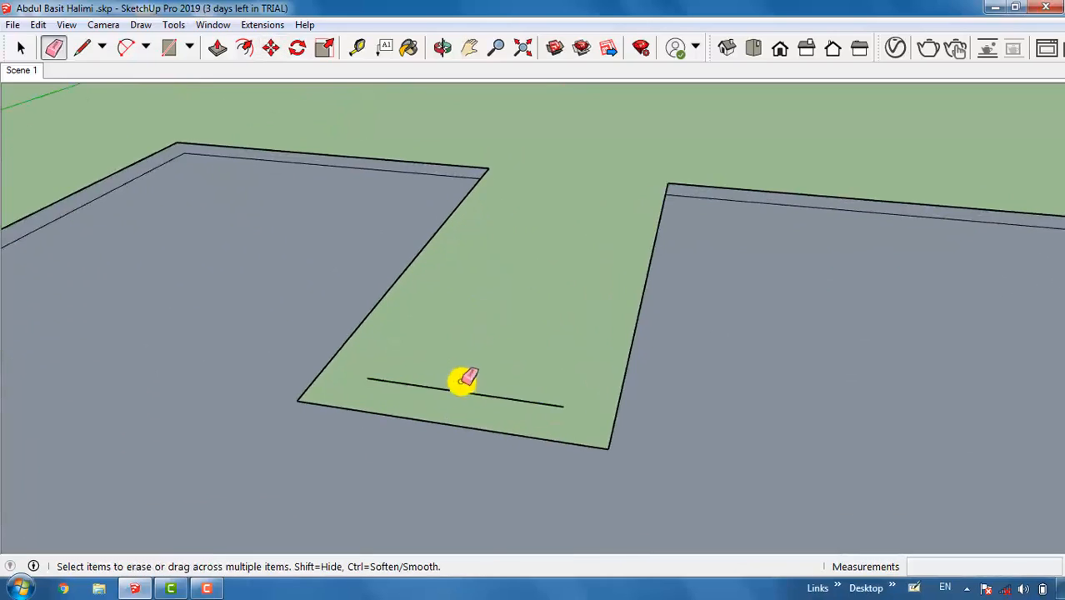
scroll(544, 366, "down", 3)
scroll(514, 295, "down", 2)
scroll(463, 385, "up", 5)
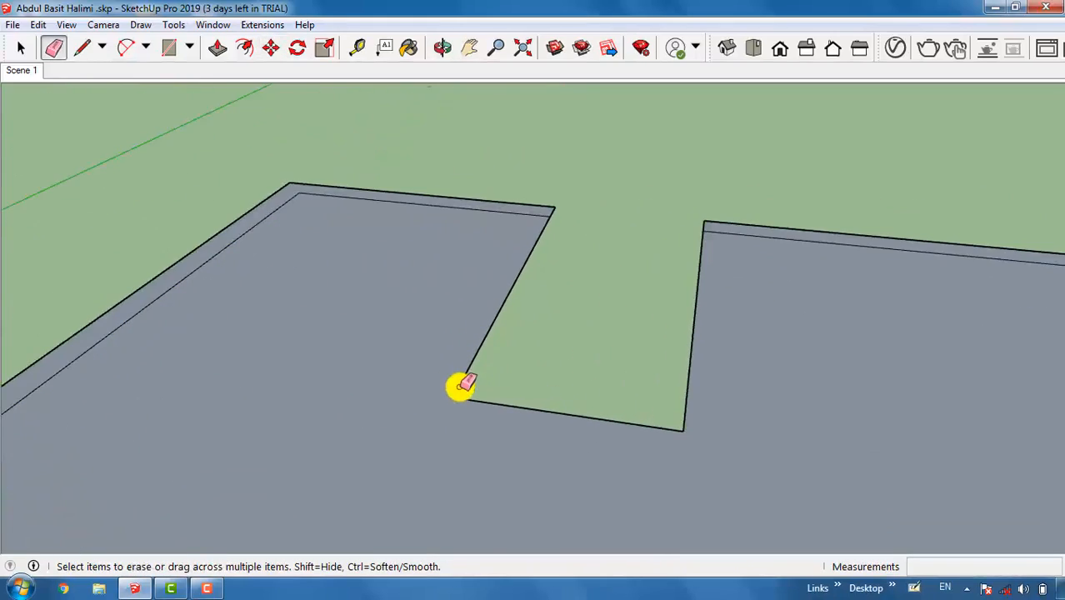
Delete the inner outline of the floor face, keeping the face itself and the edges around the stairwell notch
key("space")
double_click(385, 345)
scroll(386, 347, "down", 2)
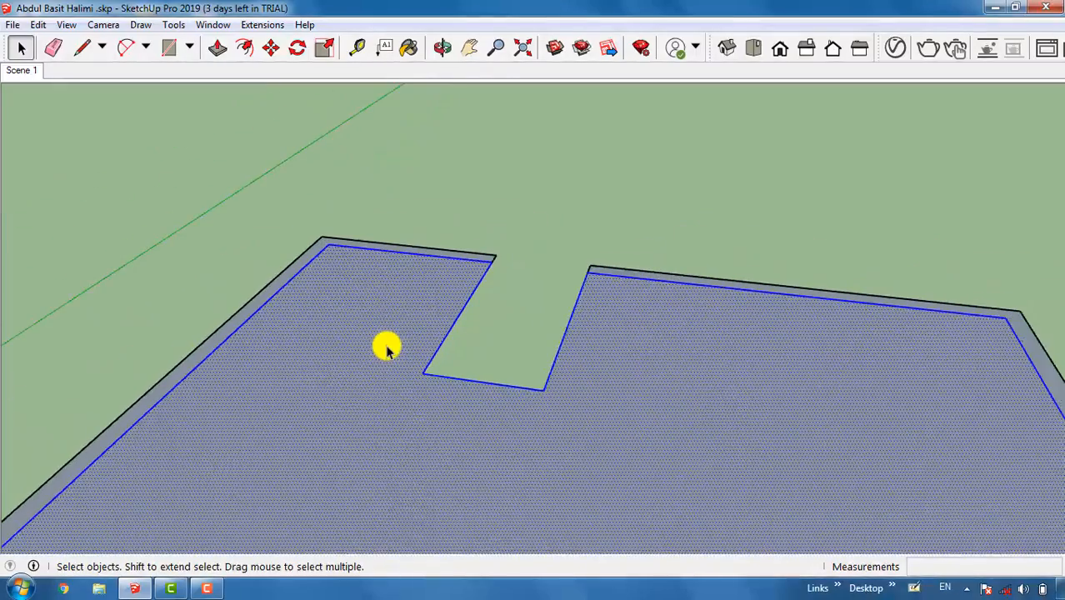
scroll(383, 354, "up", 3)
left_click(395, 357, "shift")
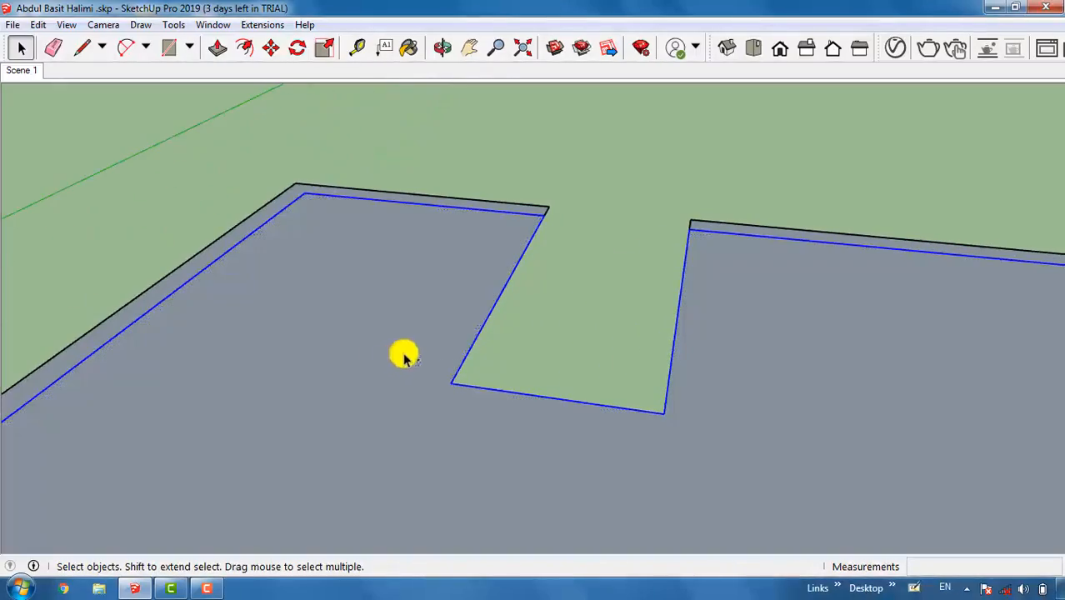
left_click(471, 356, "shift")
left_click(518, 396, "shift")
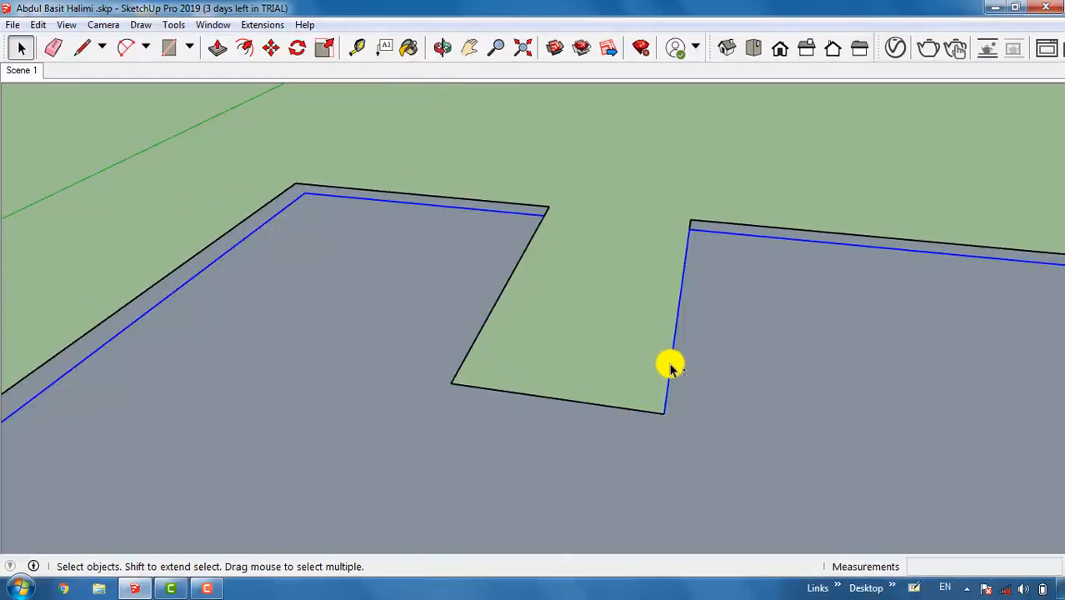
scroll(672, 367, "down", 3)
scroll(803, 307, "up", 3)
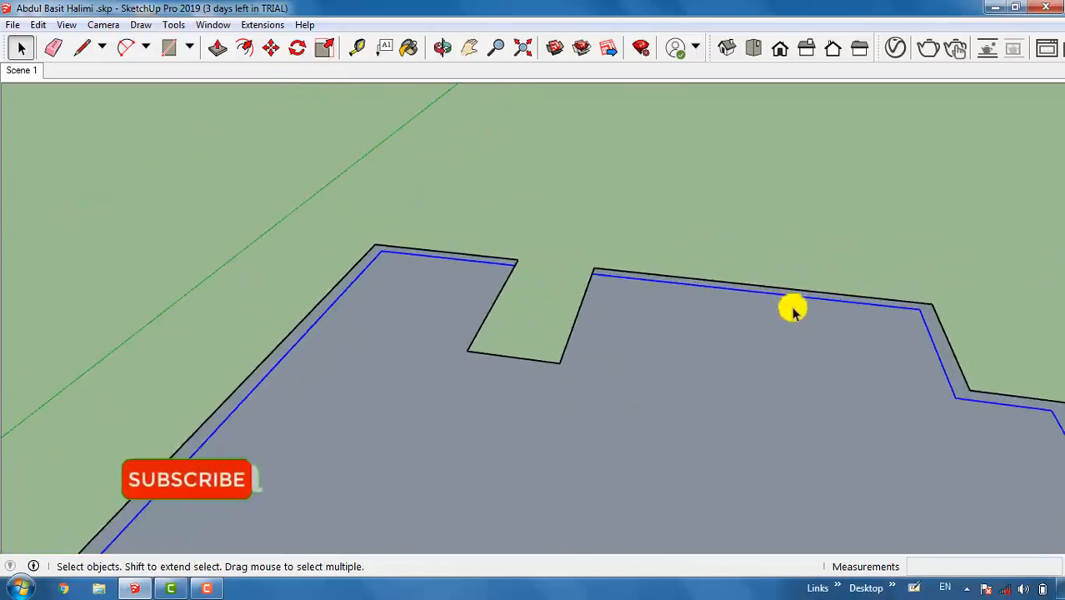
scroll(833, 367, "down", 3)
scroll(894, 415, "up", 4)
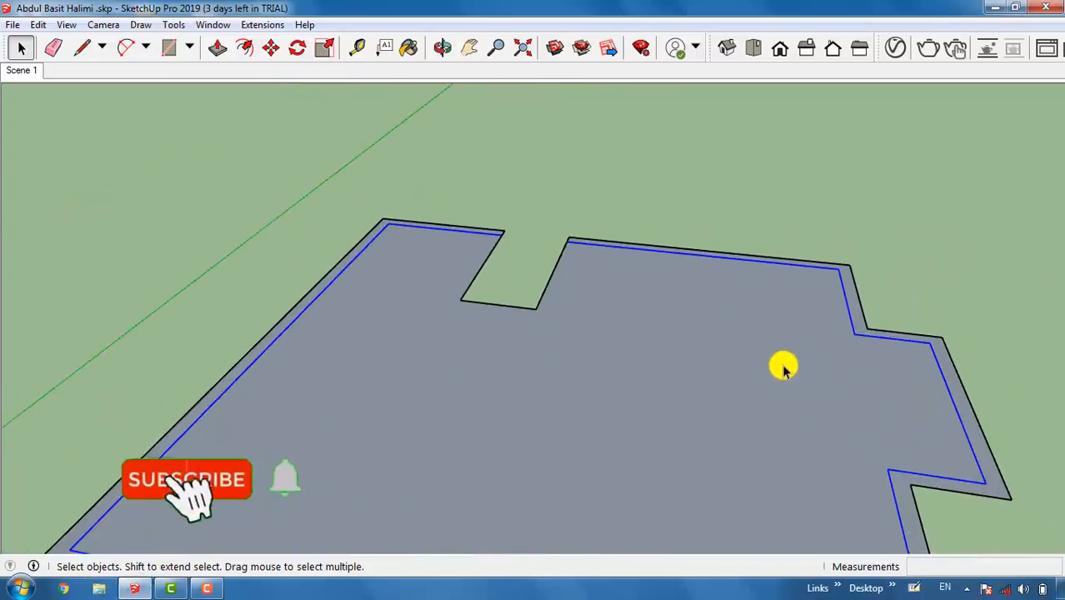
key("ctrl+t")
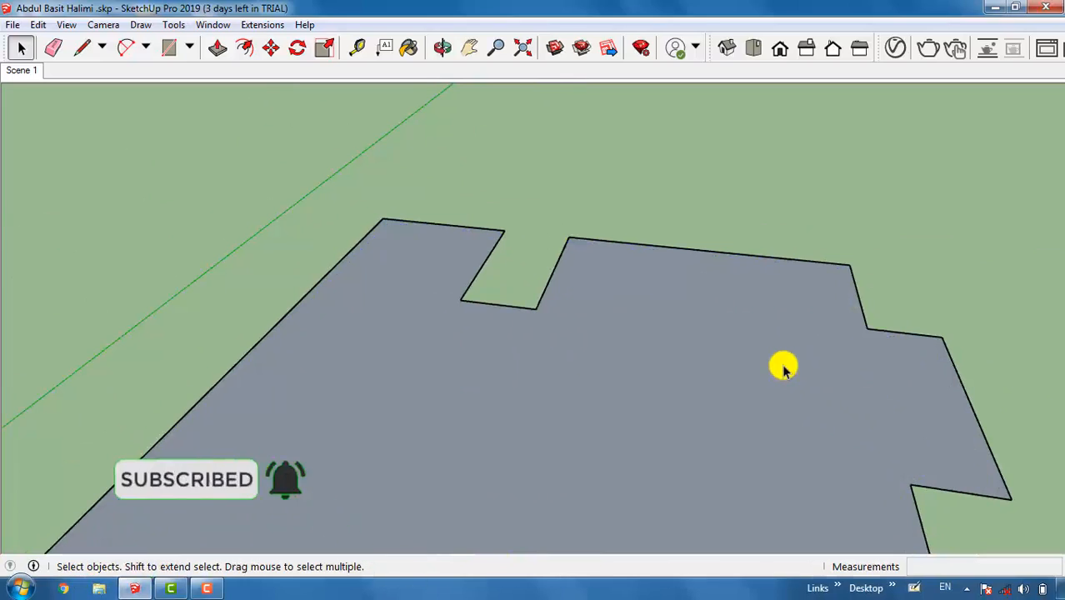
Extrude the floor face upward by 15 cm with Push/Pull to form the slab
scroll(388, 235, "down", 3)
scroll(637, 437, "up", 2)
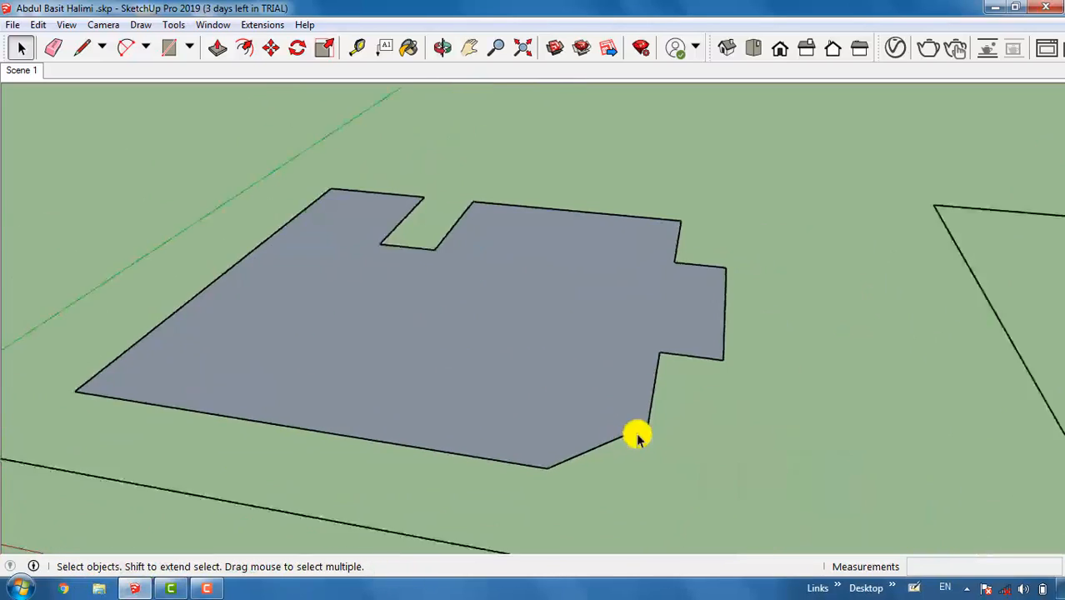
scroll(425, 403, "up", 2)
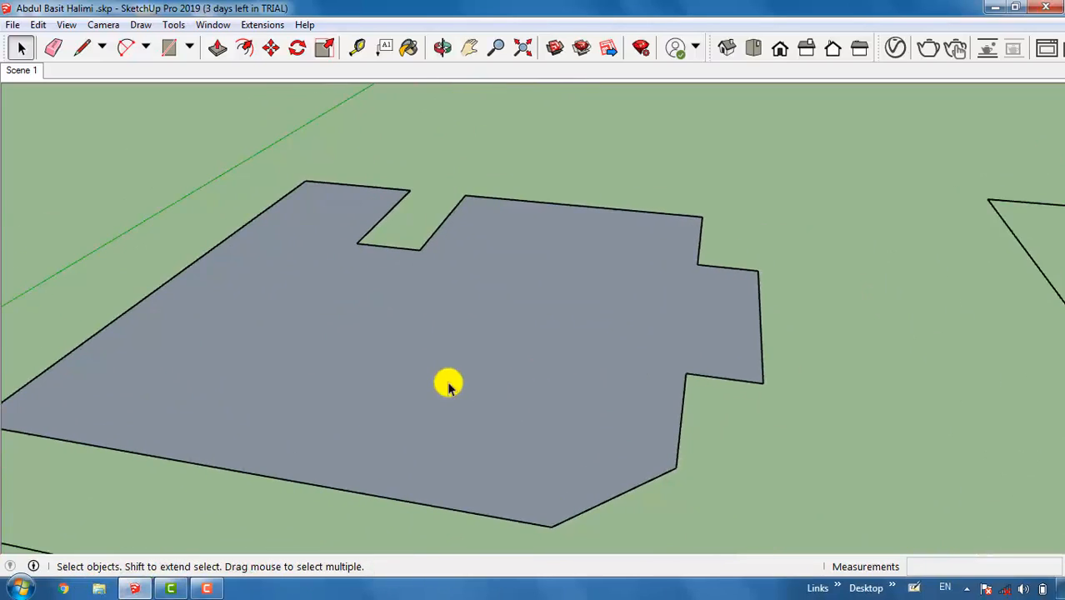
key("p")
left_click_drag(482, 417, 476, 381)
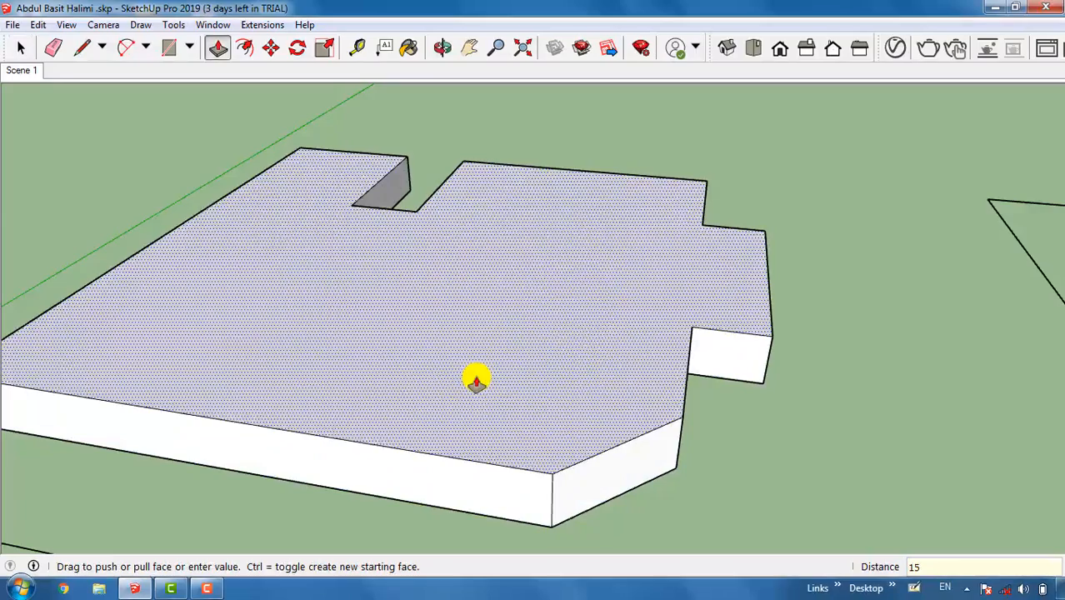
type("15")
key("Return")
scroll(521, 479, "up", 1)
scroll(508, 368, "down", 1)
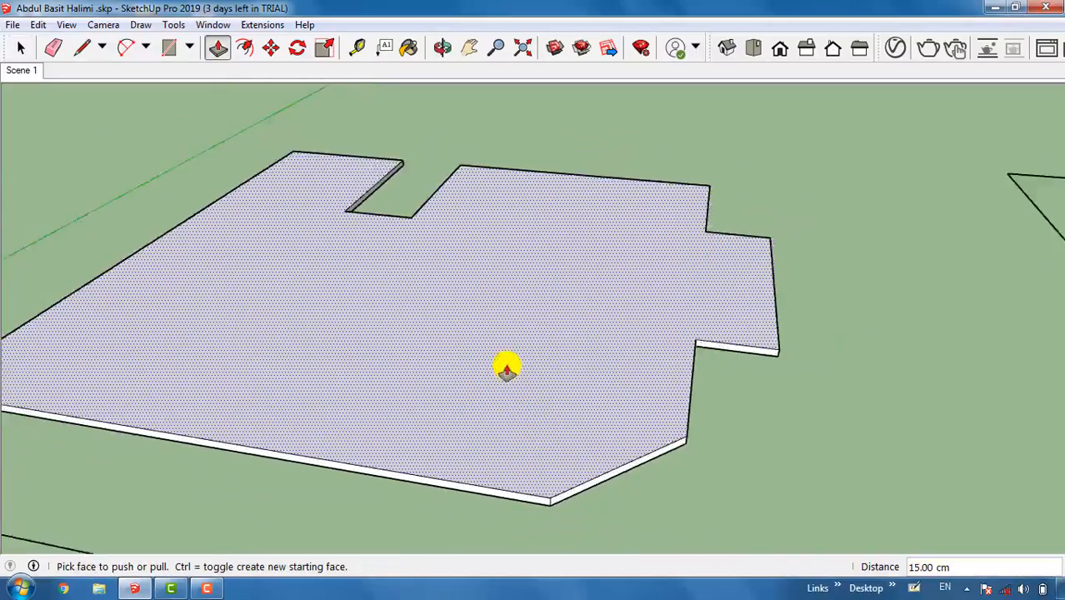
scroll(516, 383, "down", 1)
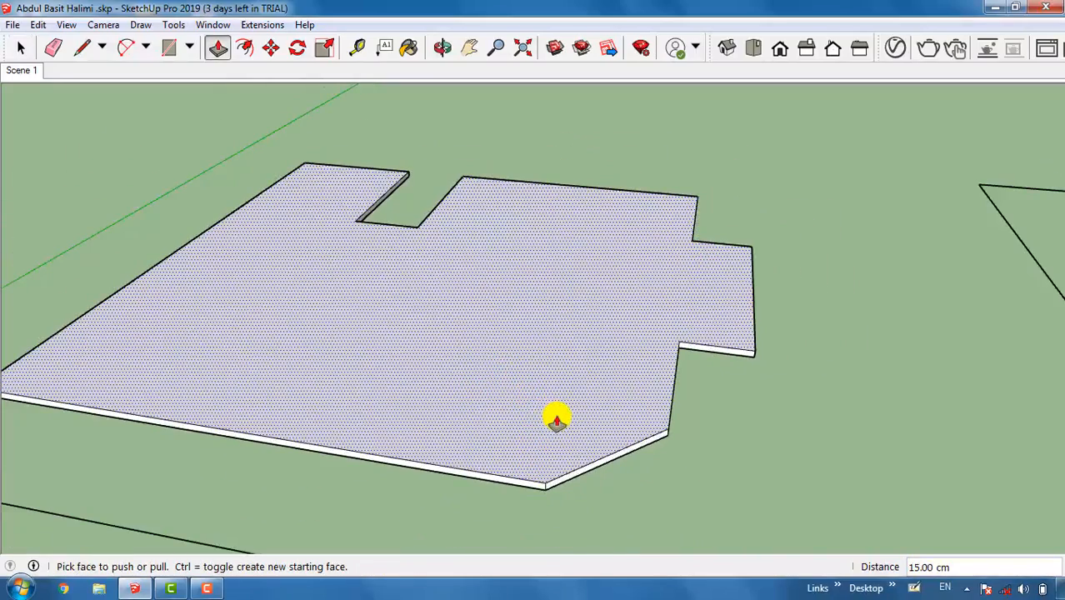
Draw a narrow upright rectangular profile about 76 cm high on the top edge at the slab's corner
mouse_move(557, 419)
middle_mouse_down()
mouse_move(563, 375)
mouse_move(375, 397)
mouse_move(412, 298)
mouse_move(315, 336)
mouse_move(221, 318)
mouse_move(953, 242)
mouse_move(897, 267)
mouse_move(775, 265)
middle_mouse_up()
scroll(681, 277, "up", 4)
left_click_drag(549, 283, 699, 268)
left_click_drag(633, 231, 688, 429)
key("space")
left_click(737, 430)
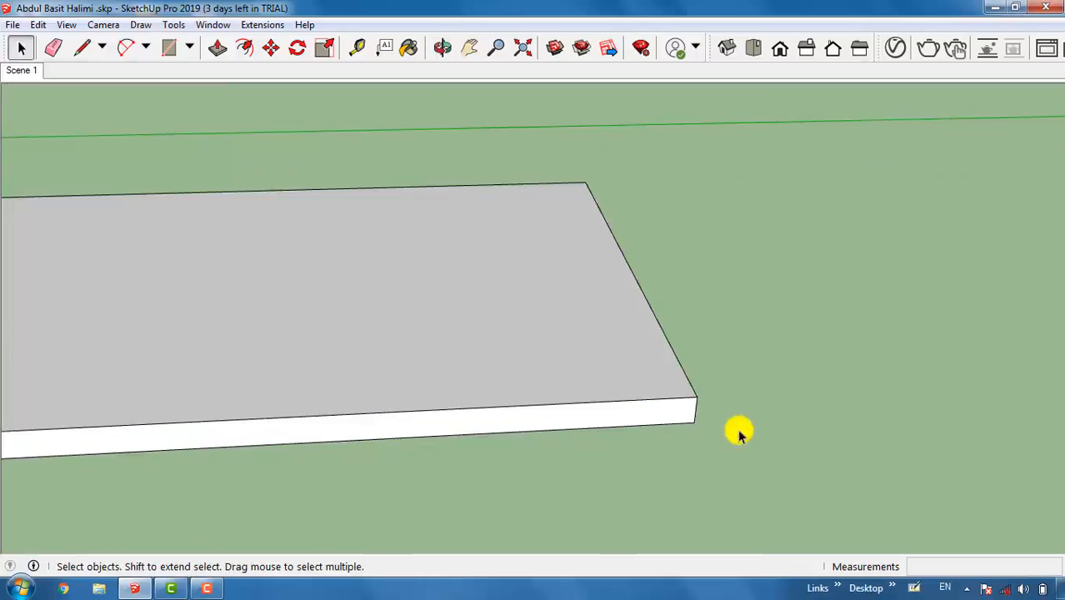
key("l")
left_click(697, 397)
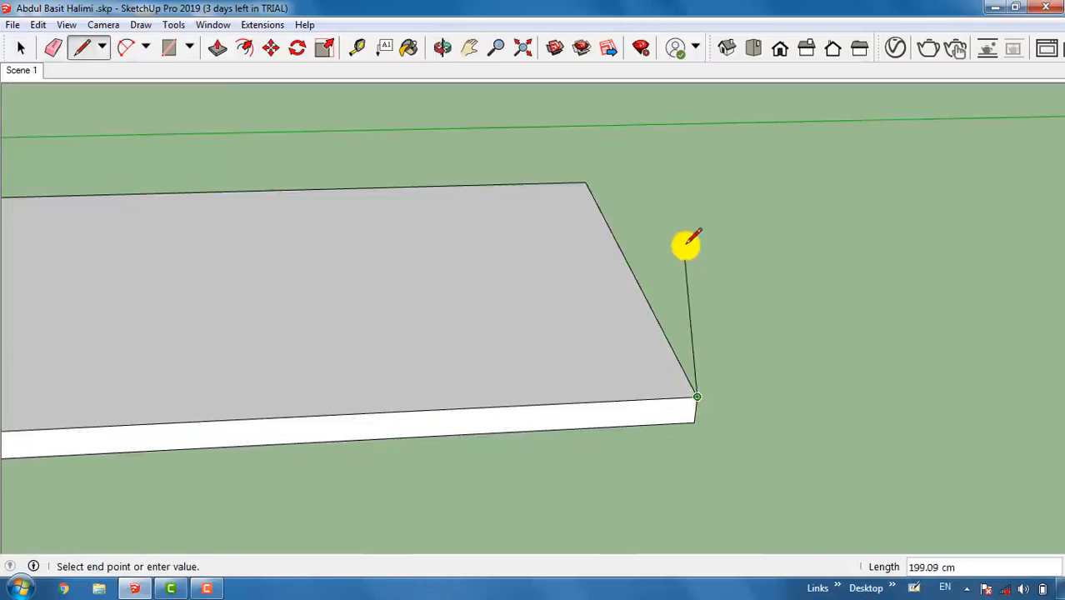
left_click(713, 251)
left_click(673, 252)
left_click(665, 397)
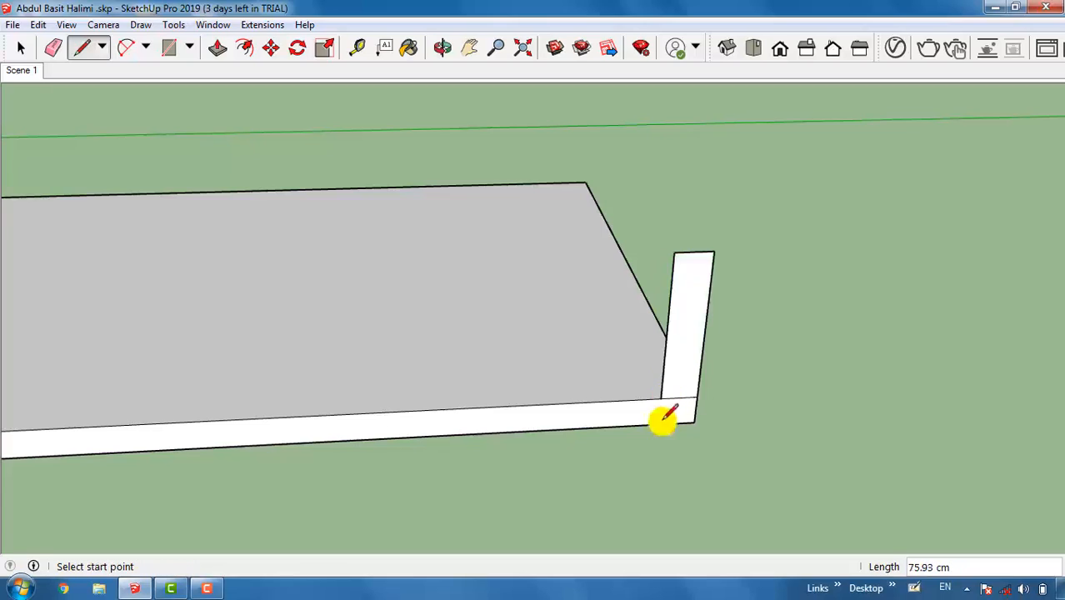
Sweep the upright corner profile around the perimeter of the slab's top face with Follow Me
scroll(659, 379, "down", 3)
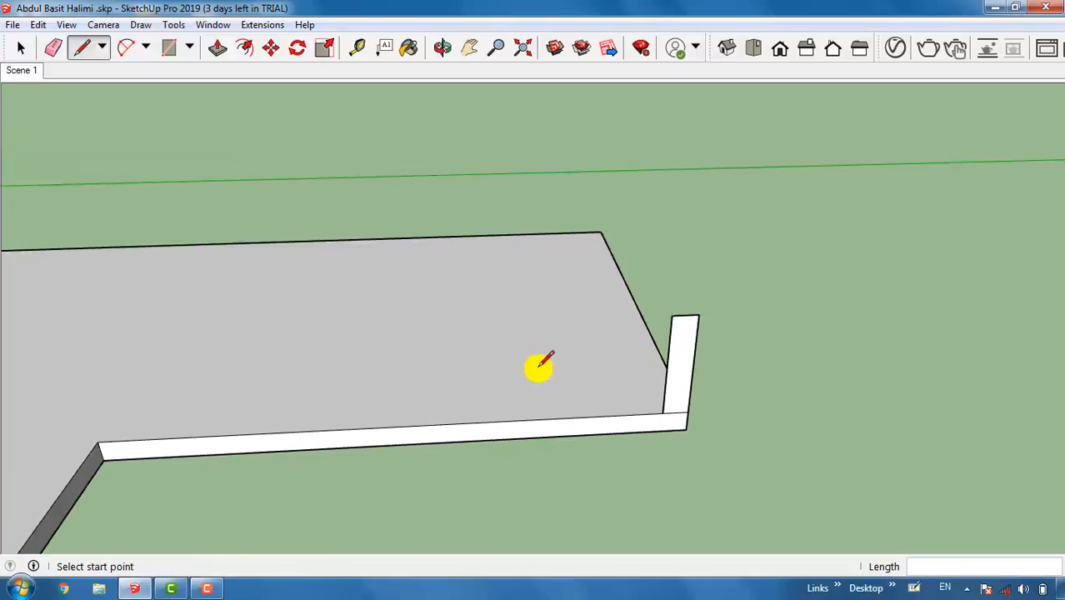
key("space")
left_click(336, 353)
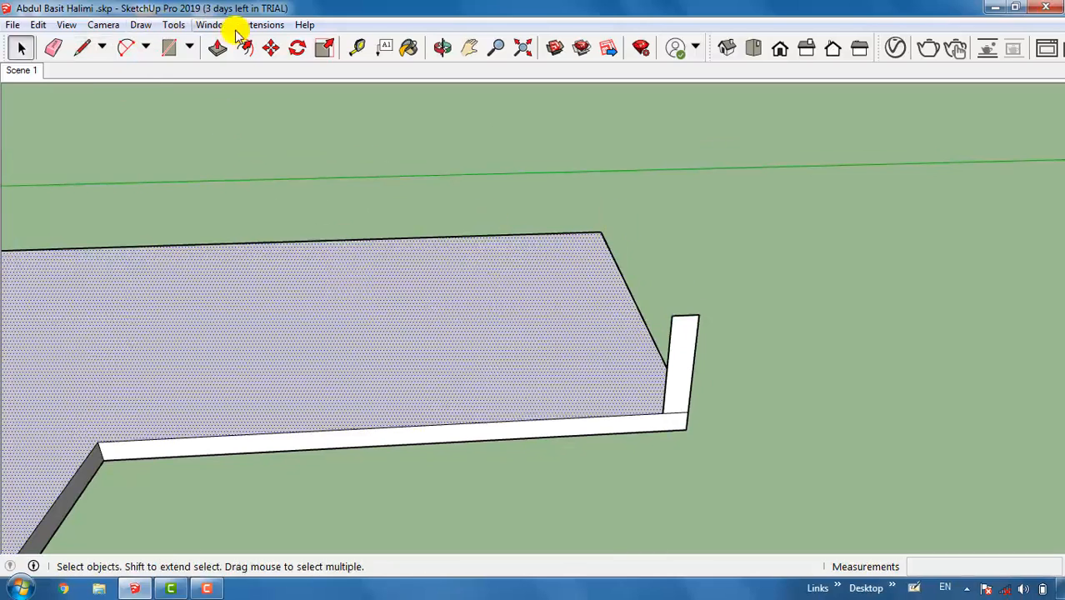
left_click(173, 25)
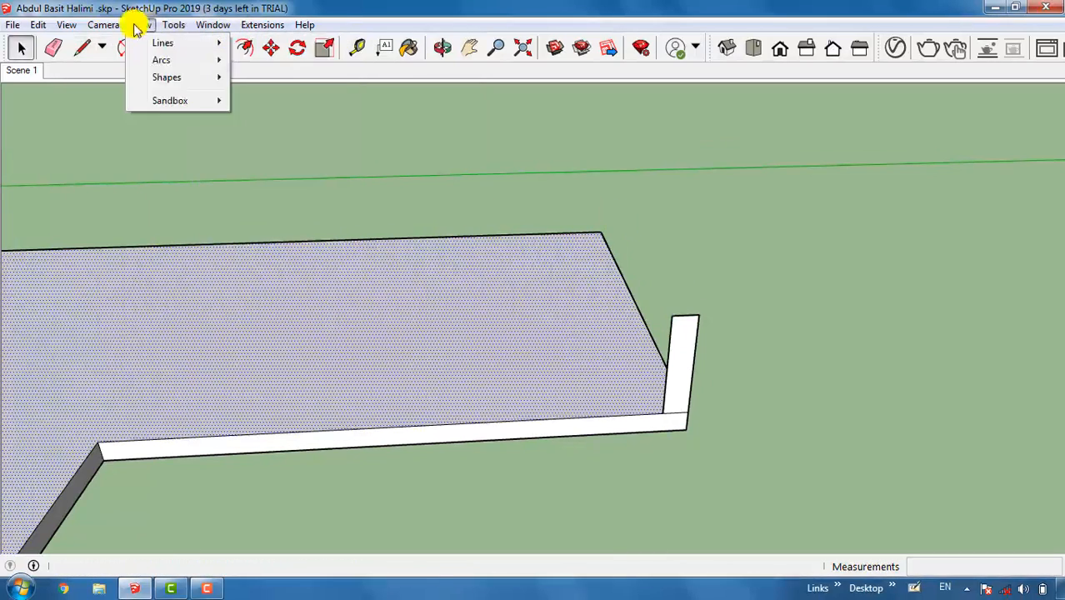
mouse_move(165, 22)
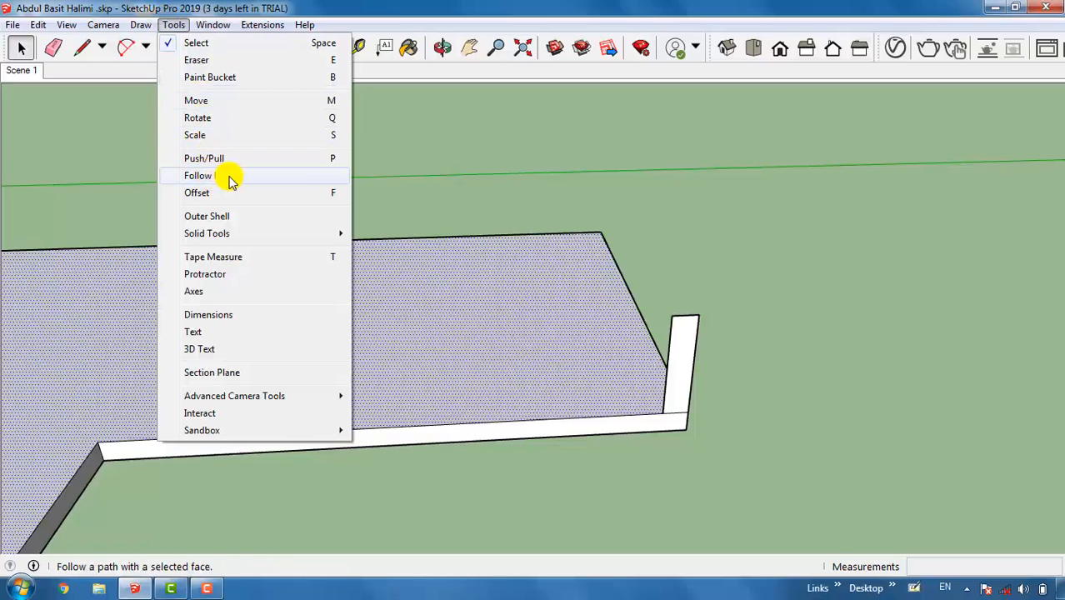
left_click(207, 160)
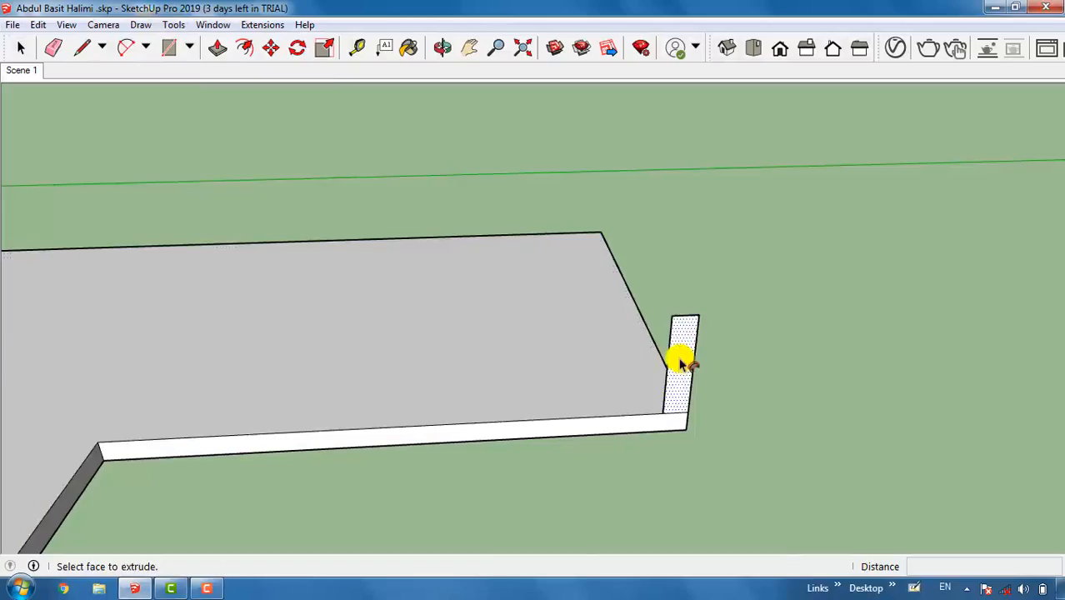
left_click(680, 363)
Undo the Follow Me sweep and the upright rectangular profile drawn at the slab's corner
scroll(521, 213, "down", 5)
scroll(366, 310, "up", 2)
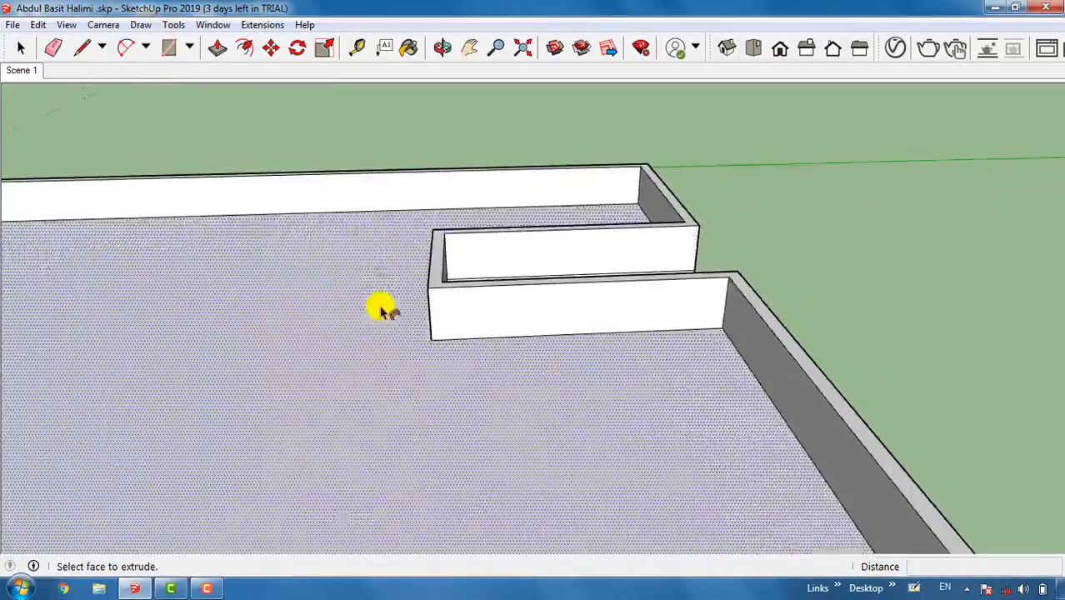
scroll(434, 334, "down", 4)
scroll(613, 304, "up", 4)
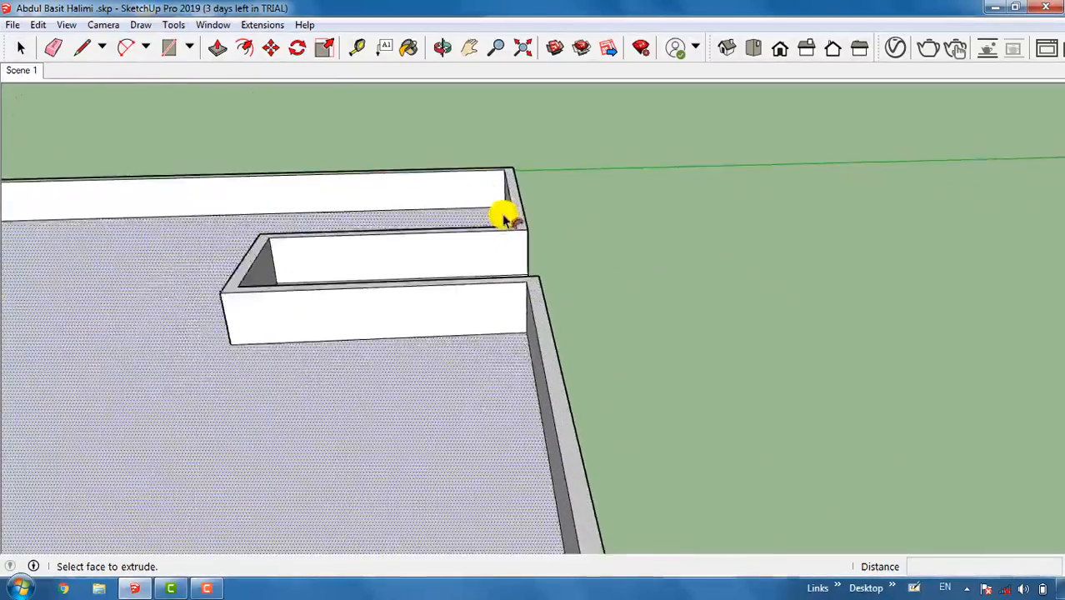
scroll(503, 217, "up", 3)
scroll(547, 444, "down", 3)
scroll(421, 297, "up", 5)
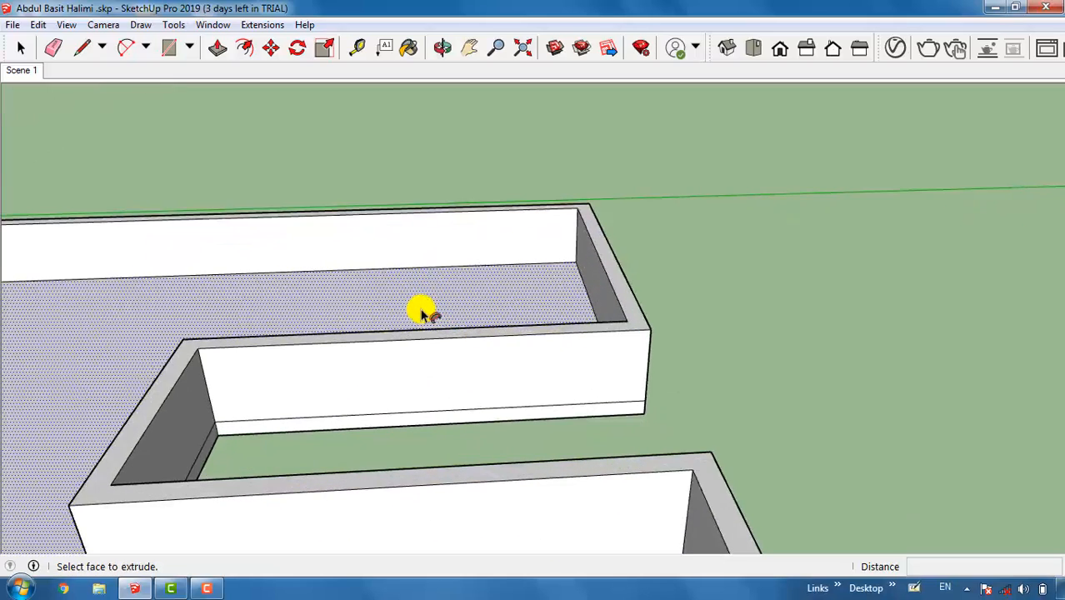
key("ctrl+z")
key("ctrl+z")
key("ctrl+z")
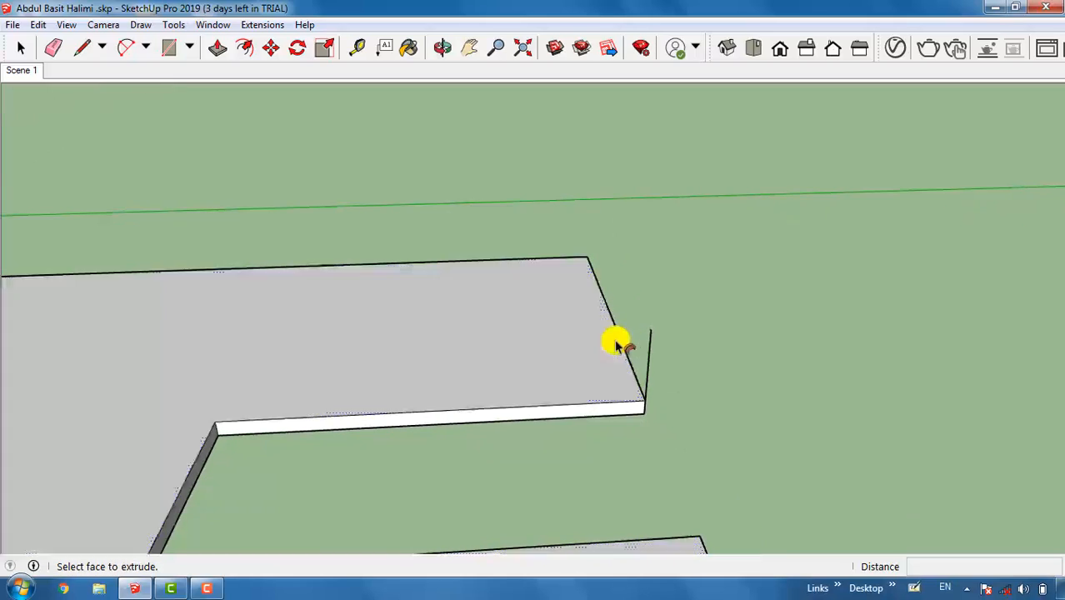
key("space")
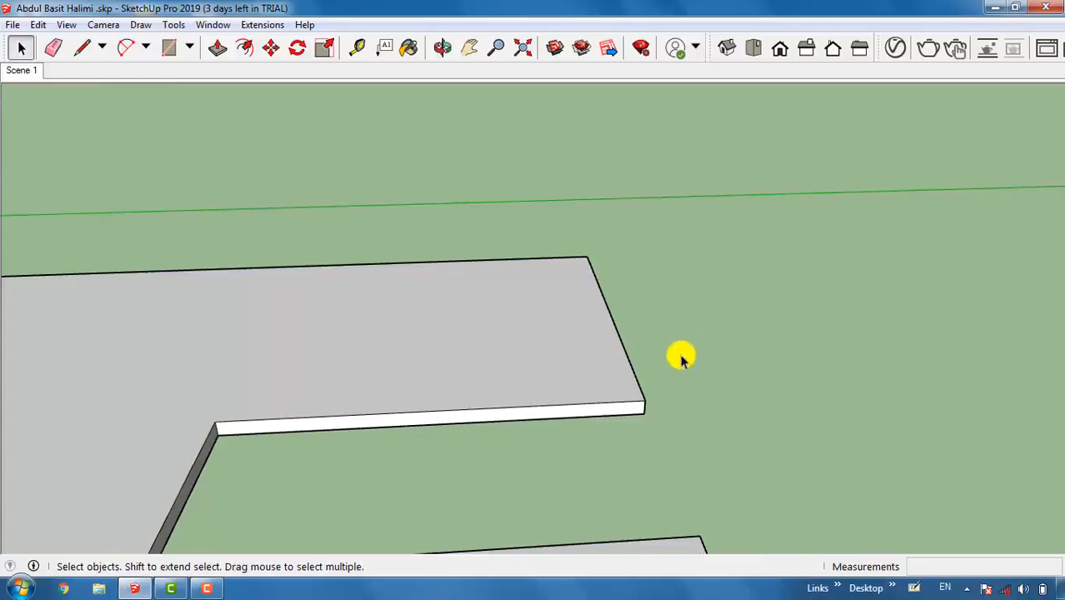
Start a stepped outline at the slab's top corner with a short vertical edge and a 10 cm outward edge along the green axis
scroll(614, 435, "up", 2)
scroll(602, 421, "up", 1)
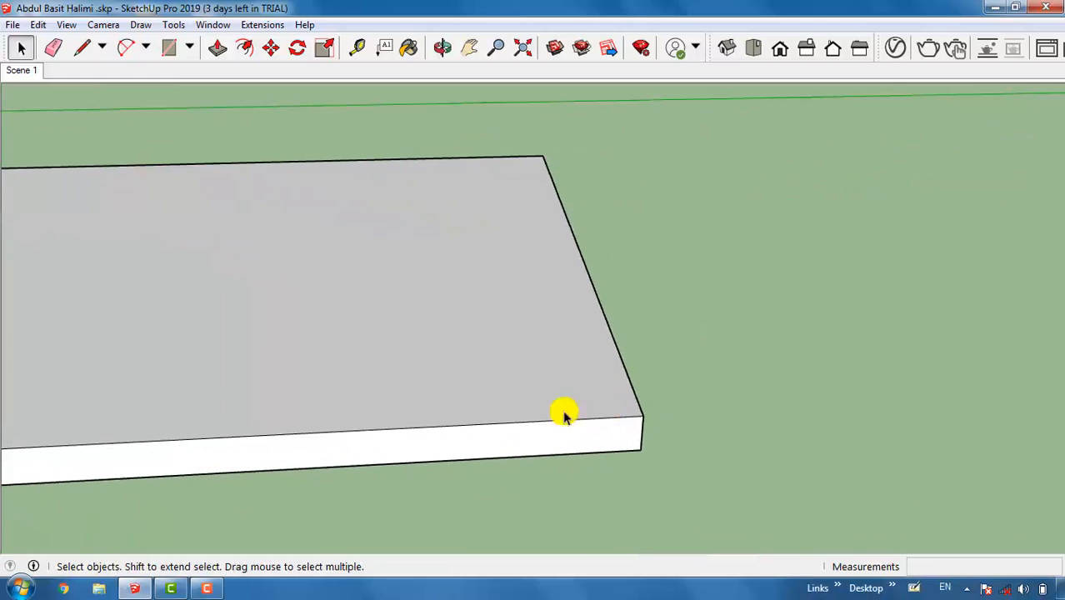
scroll(474, 357, "down", 1)
scroll(473, 357, "down", 1)
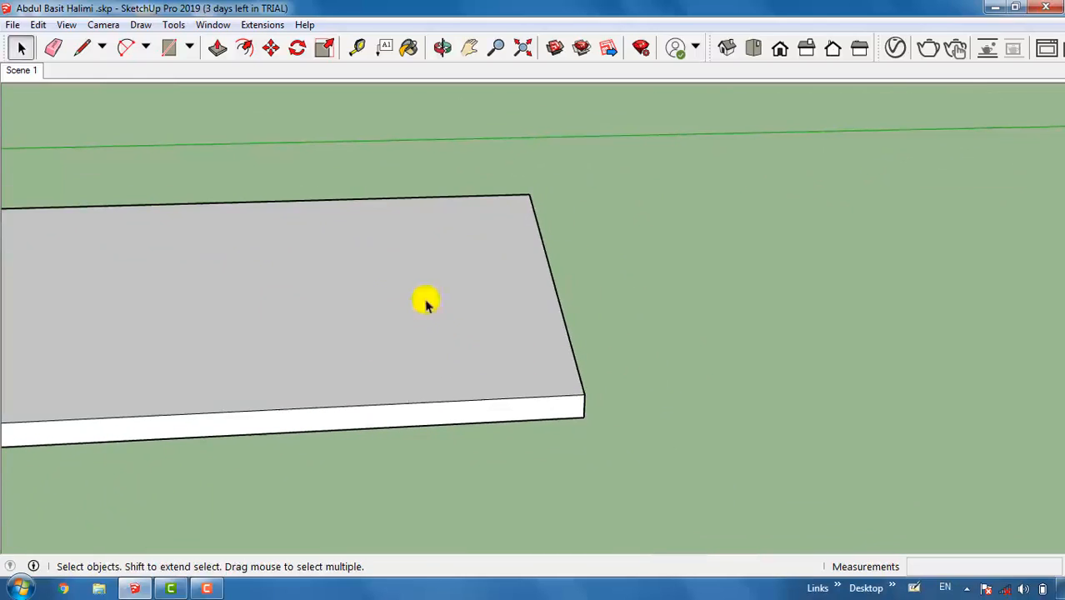
scroll(577, 369, "up", 2)
scroll(494, 395, "down", 2)
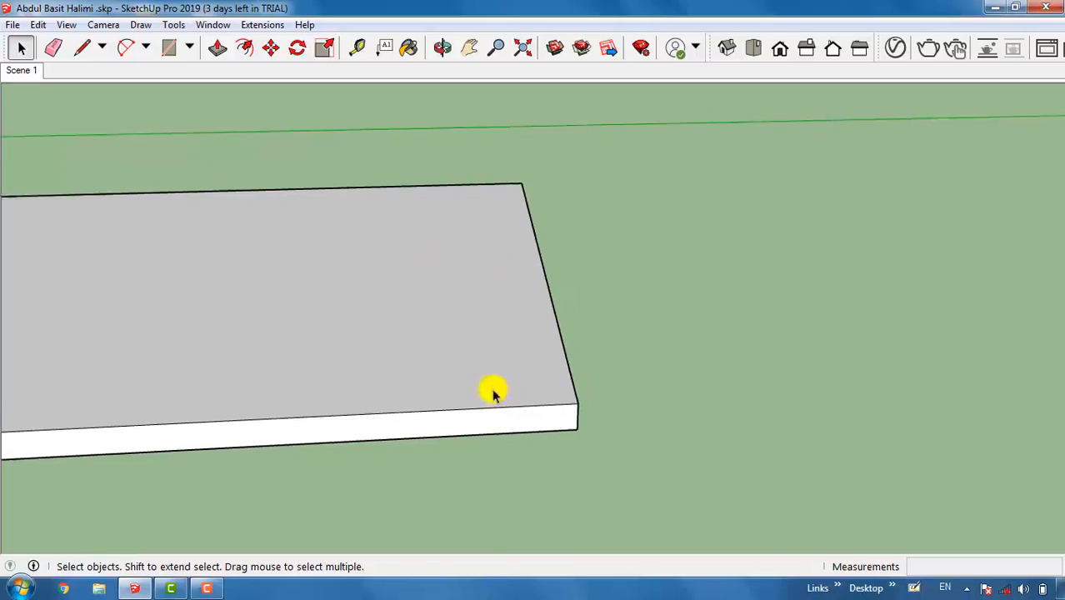
scroll(732, 422, "up", 1)
scroll(584, 371, "up", 1)
scroll(495, 408, "up", 1)
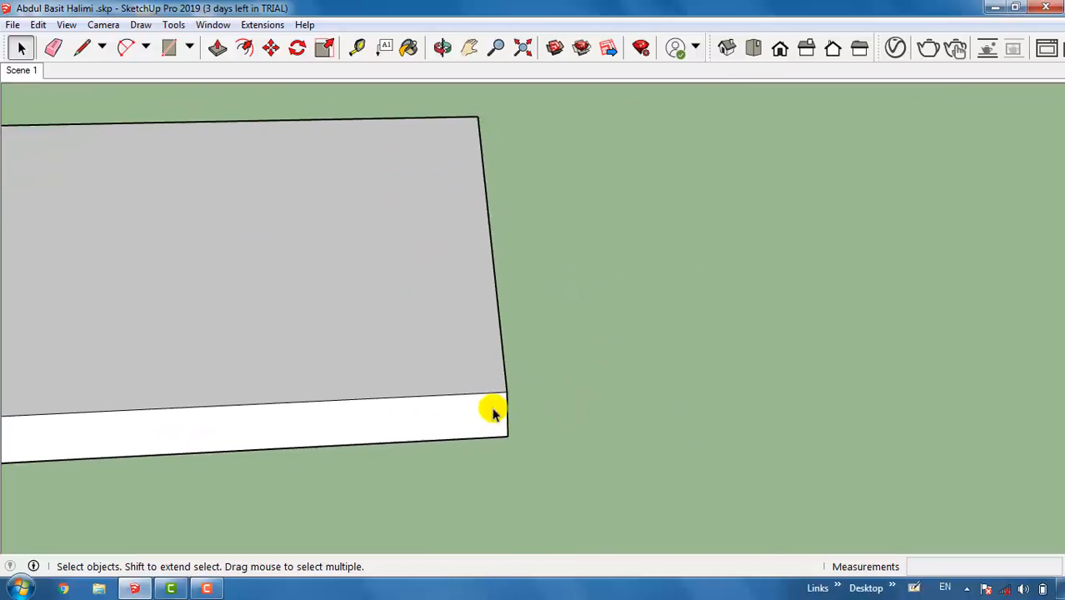
key("l")
left_click(505, 392)
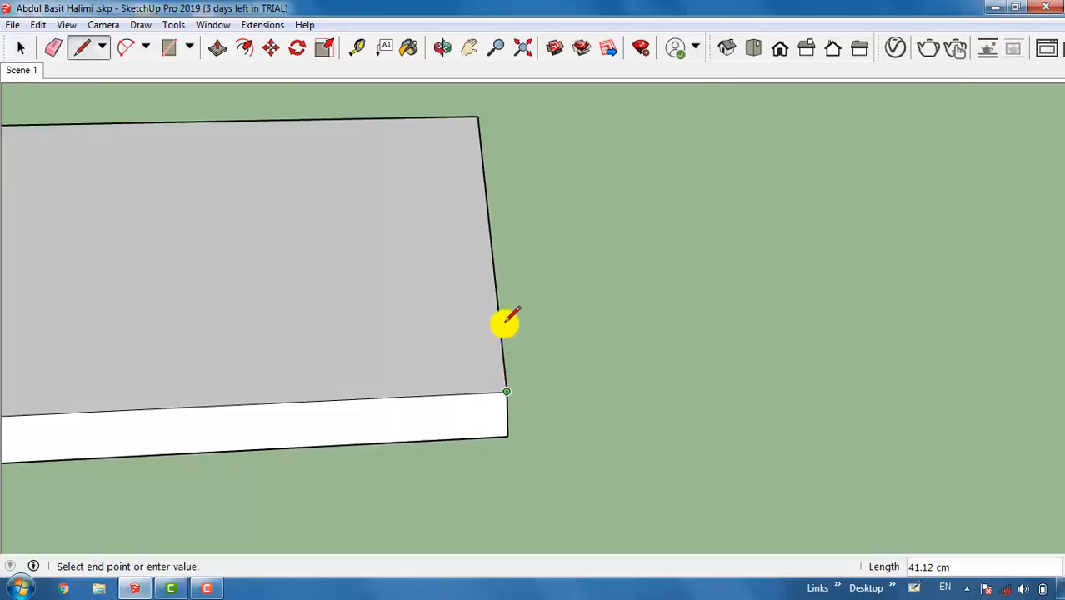
scroll(750, 298, "down", 2)
scroll(590, 309, "up", 2)
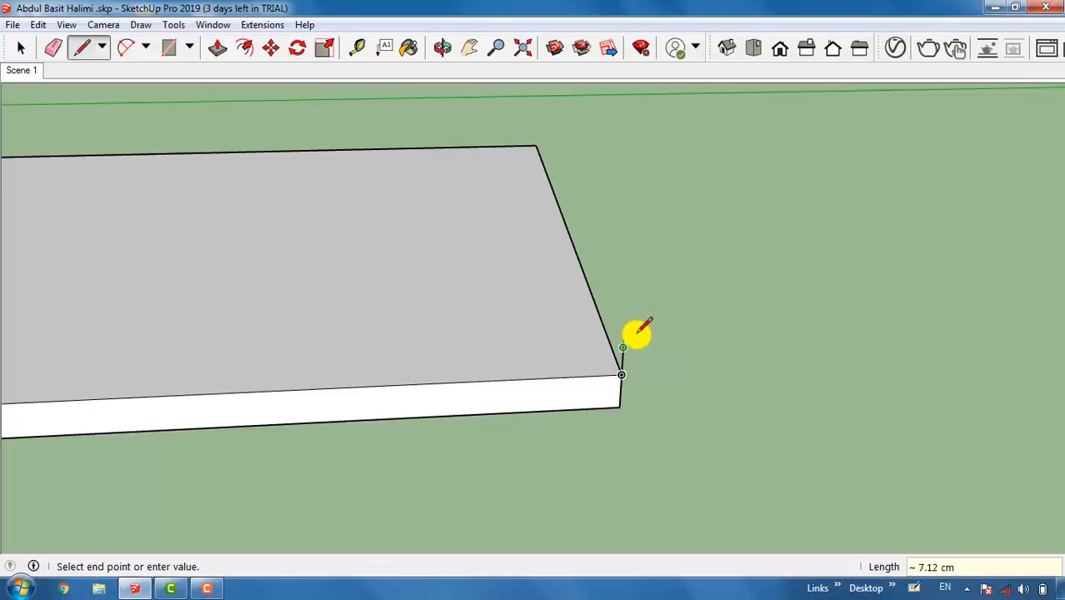
left_click(623, 346)
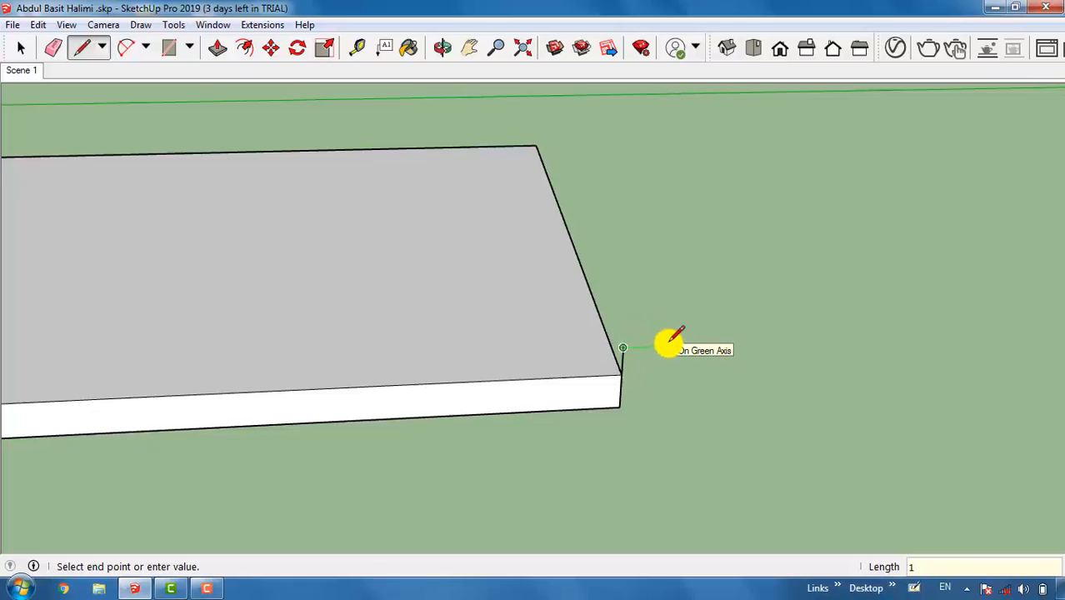
key("Return")
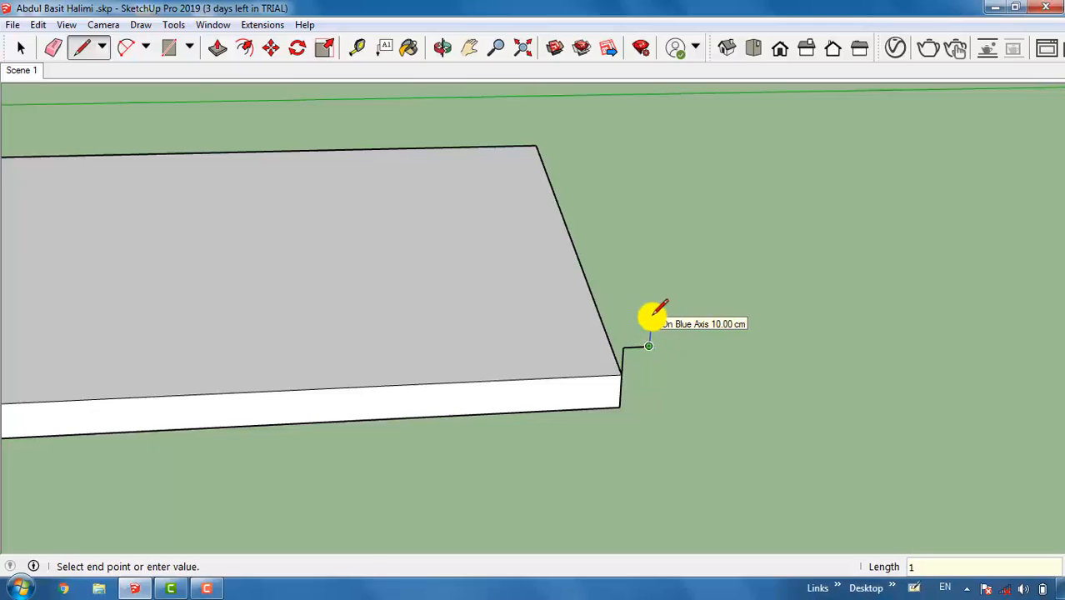
Continue the stepped outline 10 cm up, 10 cm outward, 20 cm up and 20 cm outward
key("Return")
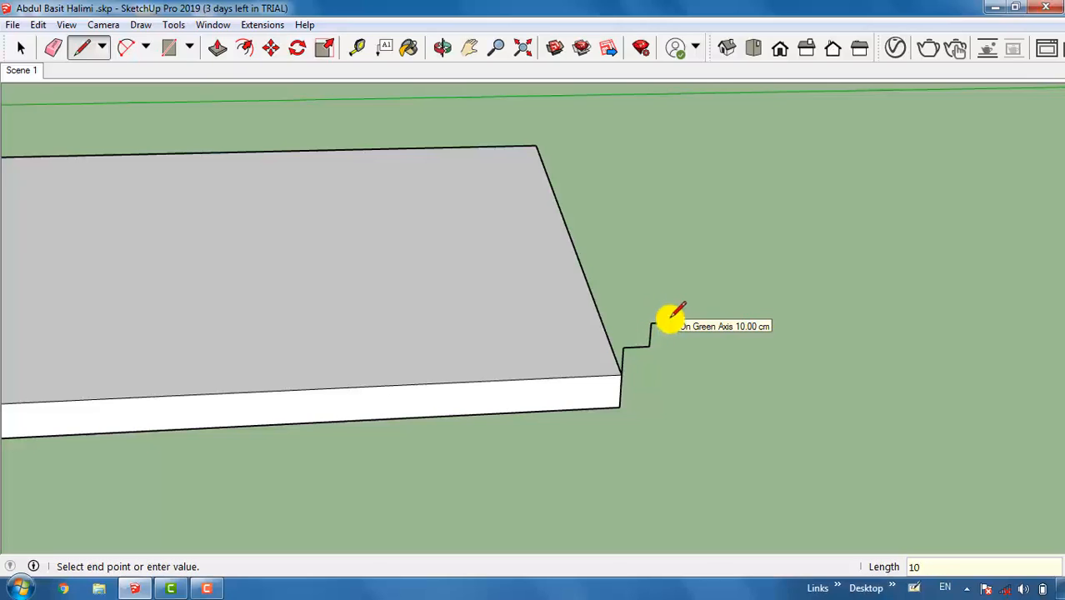
key("Return")
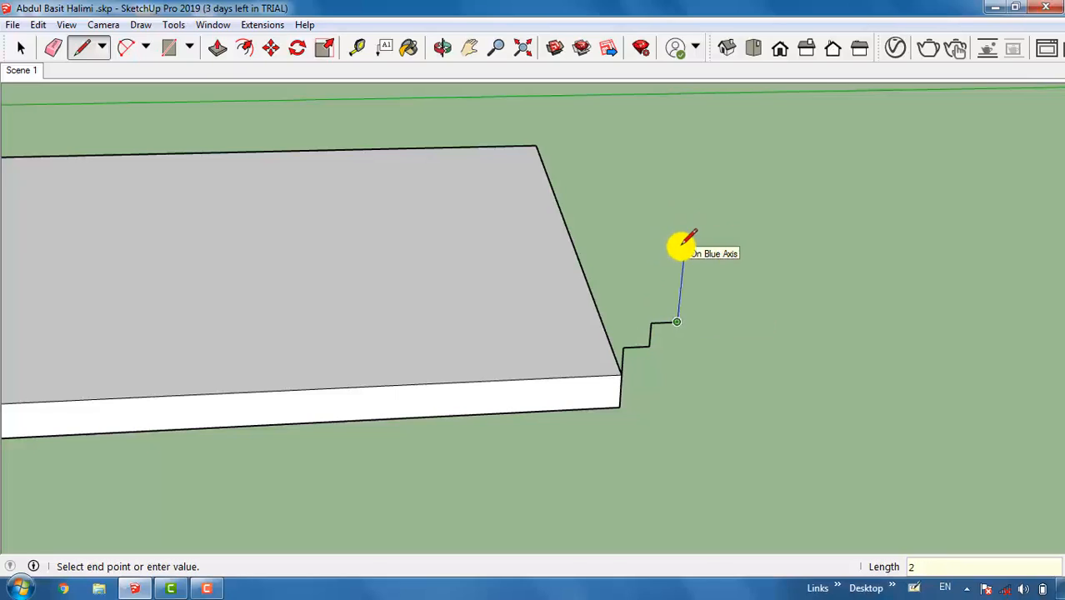
key("Return")
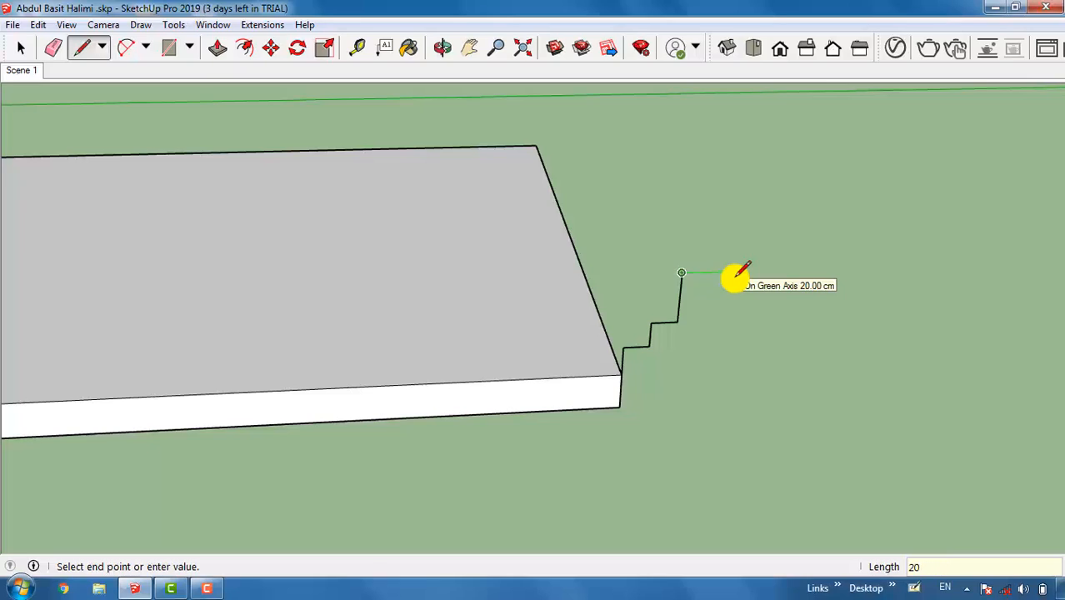
key("Return")
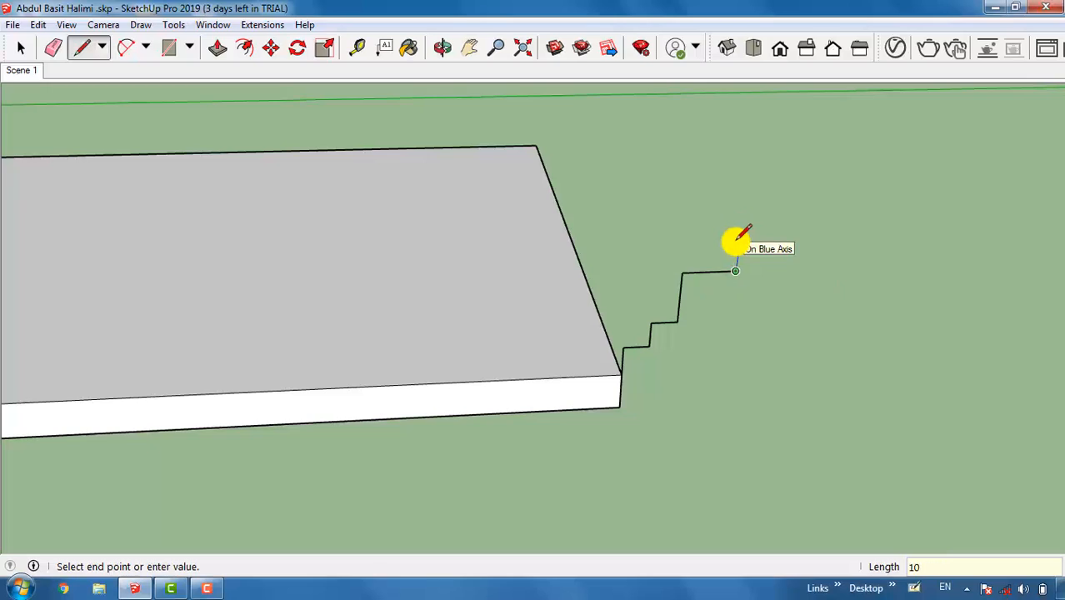
Finish the stepped outline with edges 10 cm up, 10 cm outward and 10 cm up
key("Return")
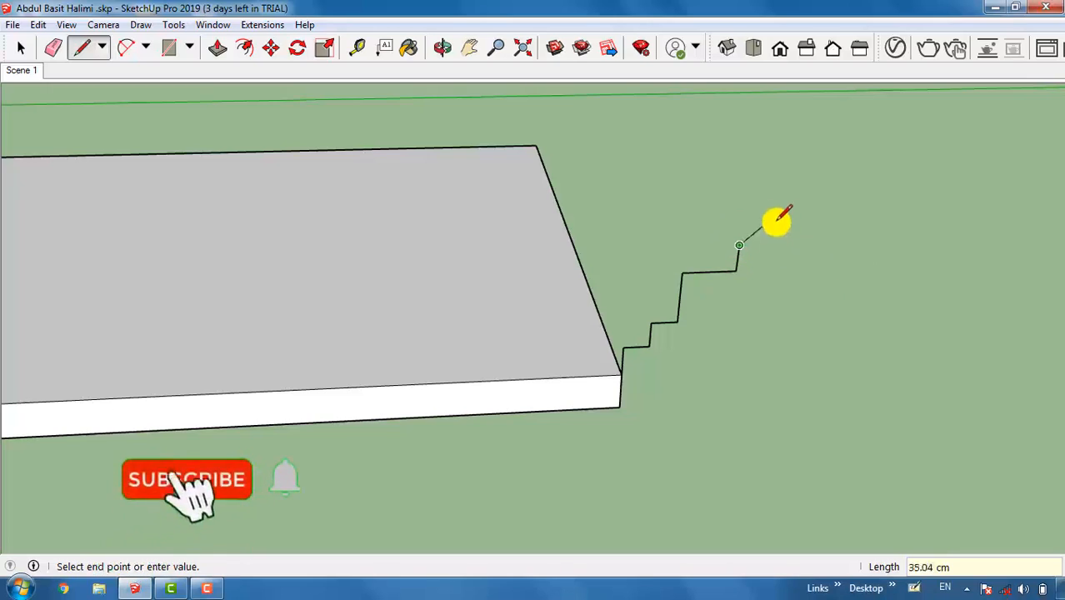
type("10")
key("Return")
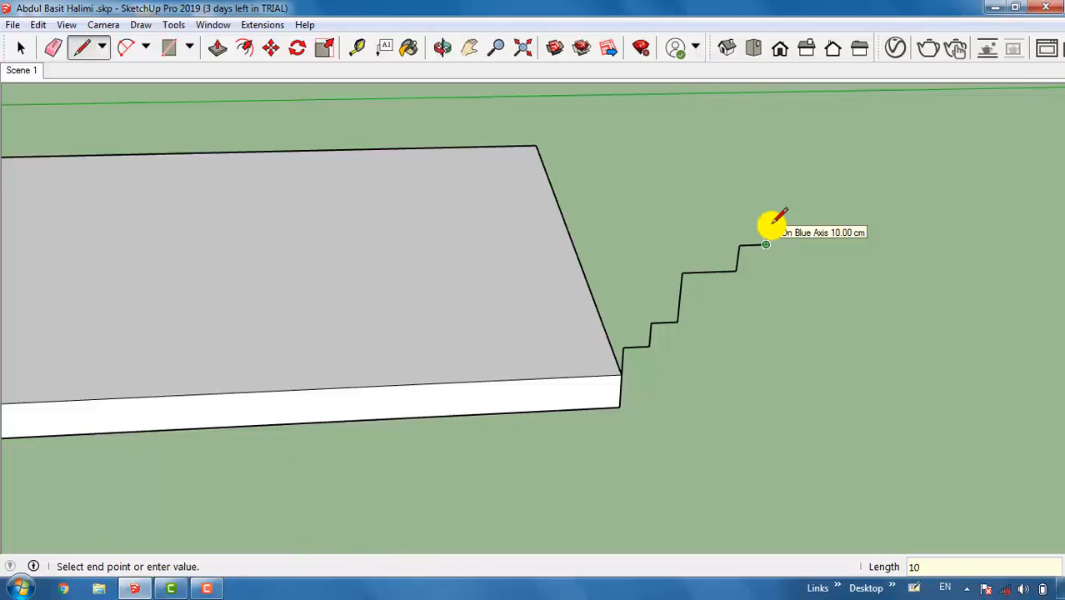
key("Return")
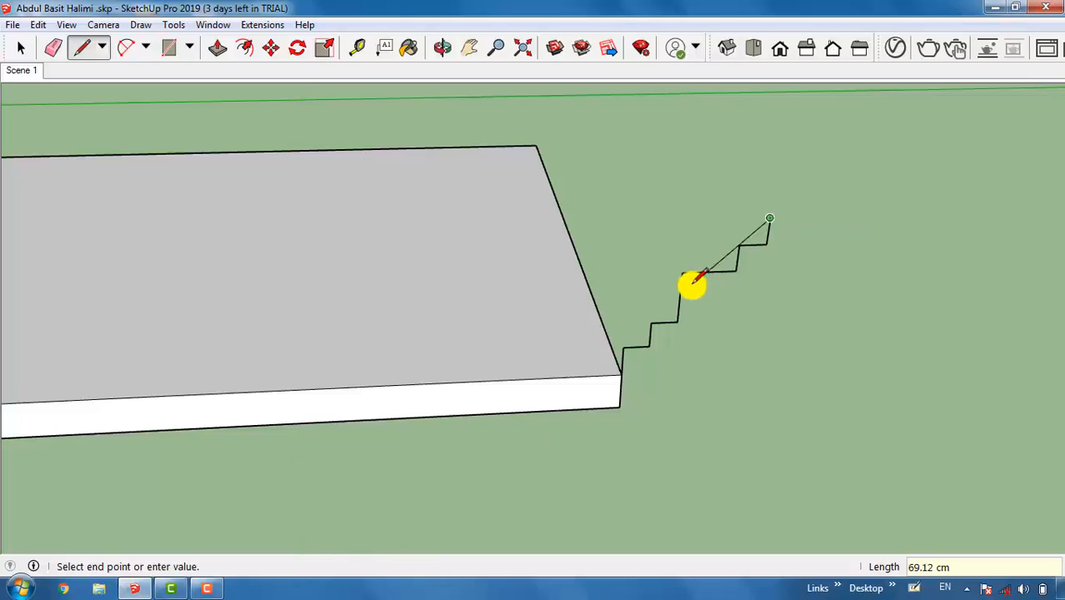
key("Escape")
Close the profile with an 85 cm vertical edge, 15 cm inward from the slab's corner, and a sloping edge to the stepped outline's upper end
scroll(625, 365, "up", 3)
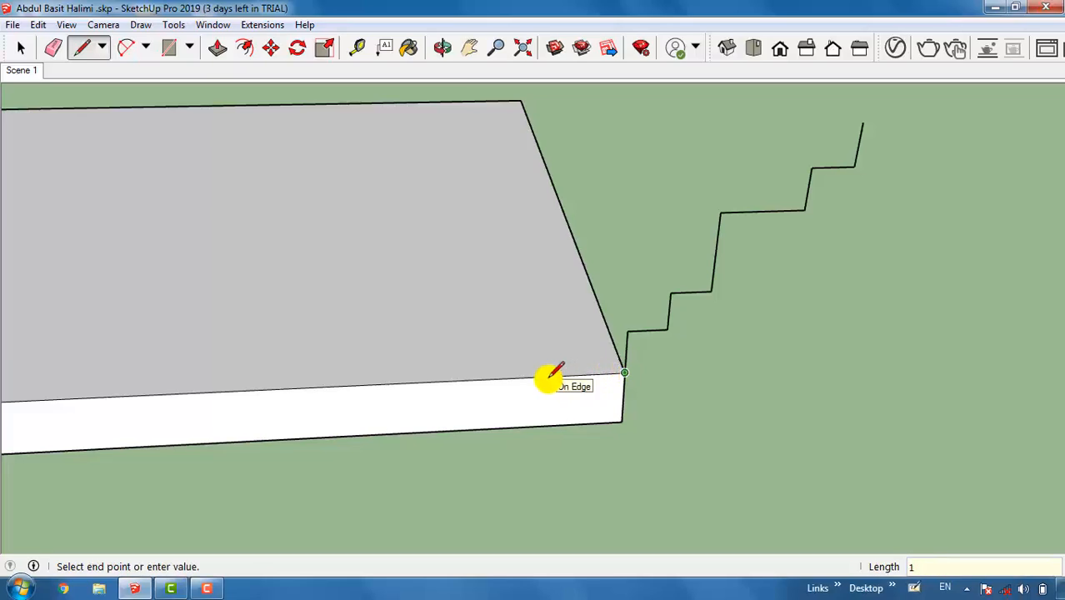
key("Escape")
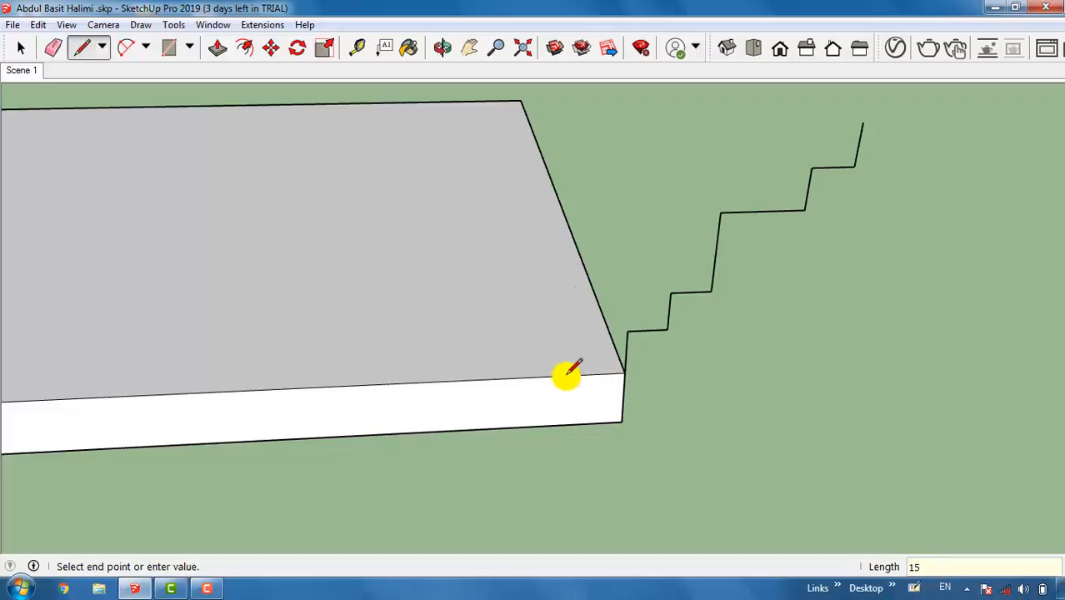
middle_click_drag(572, 409, 588, 212)
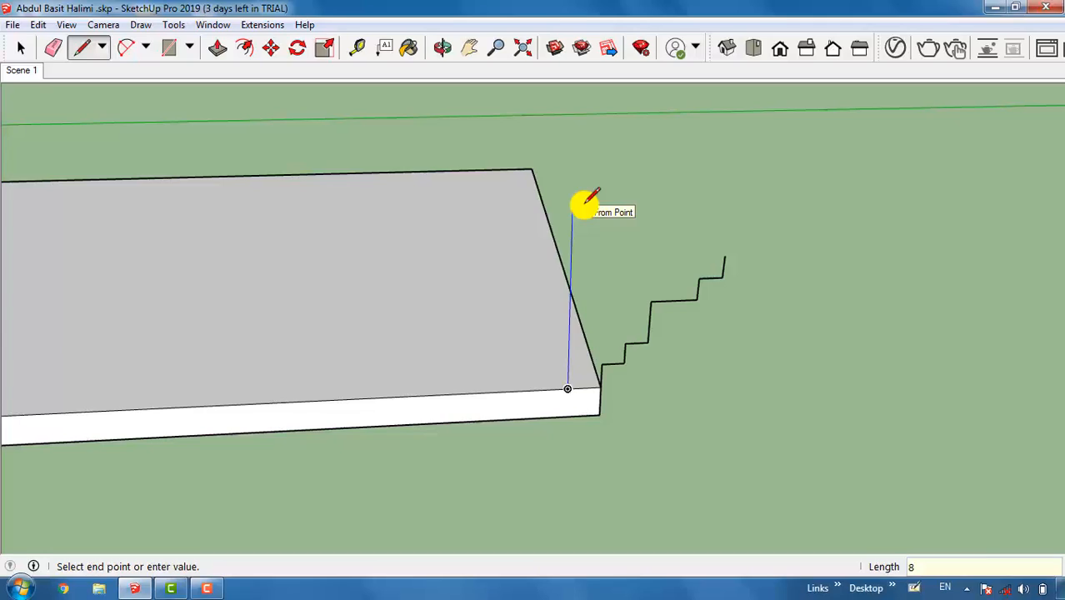
key("Return")
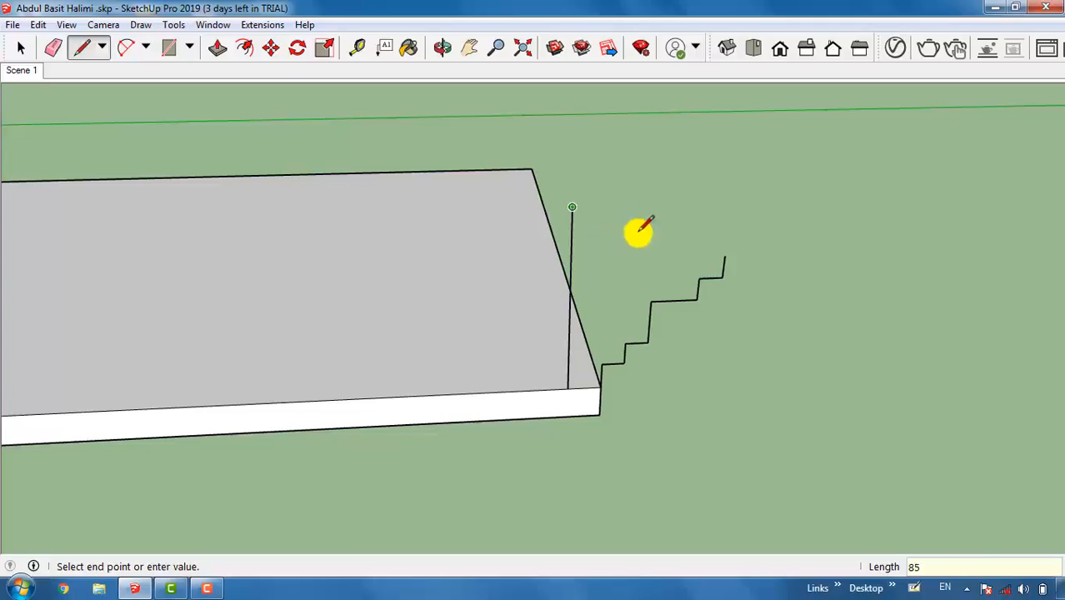
left_click(725, 256)
middle_click_drag(714, 274, 639, 312)
scroll(605, 354, "down", 2)
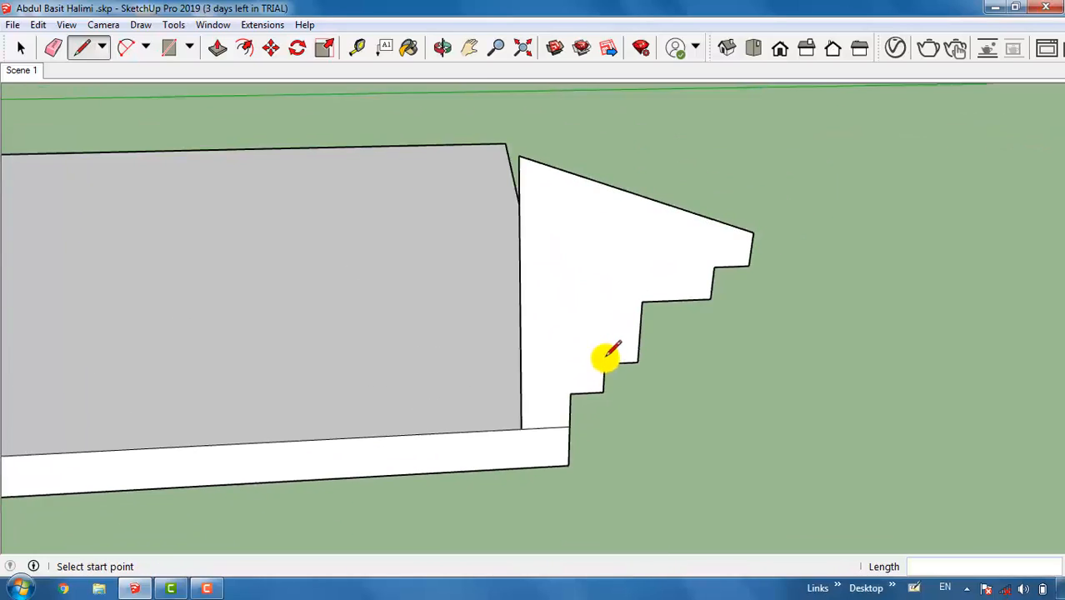
scroll(593, 367, "up", 3)
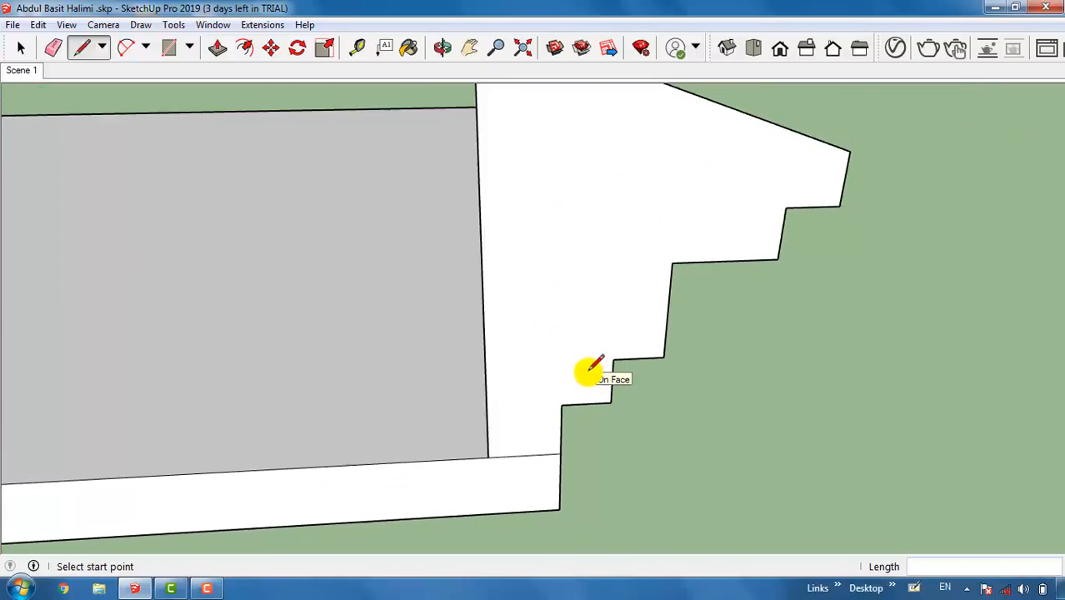
left_click(125, 48)
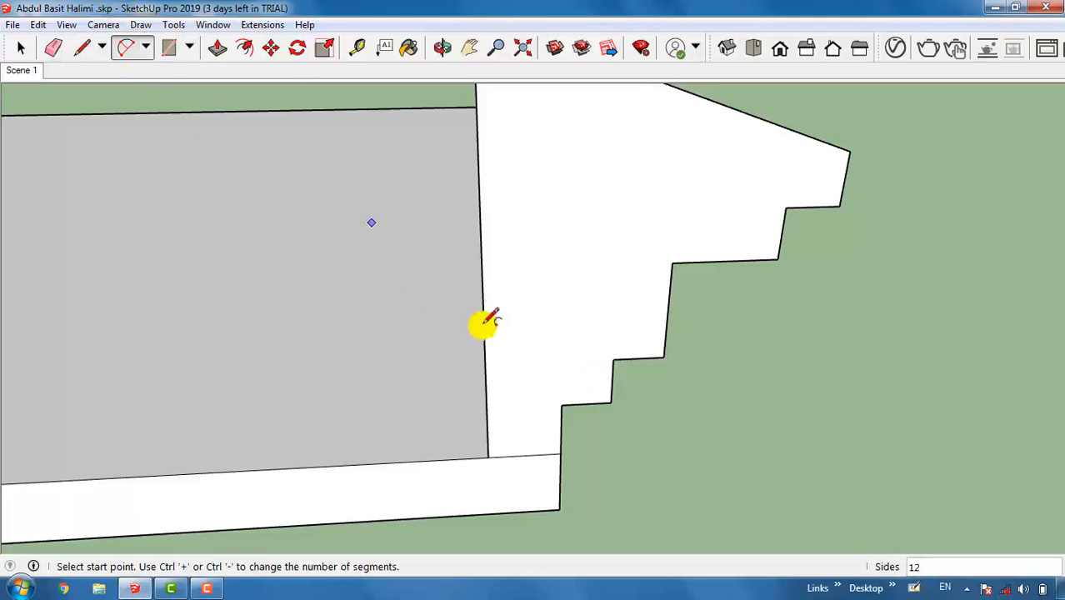
left_click(560, 405)
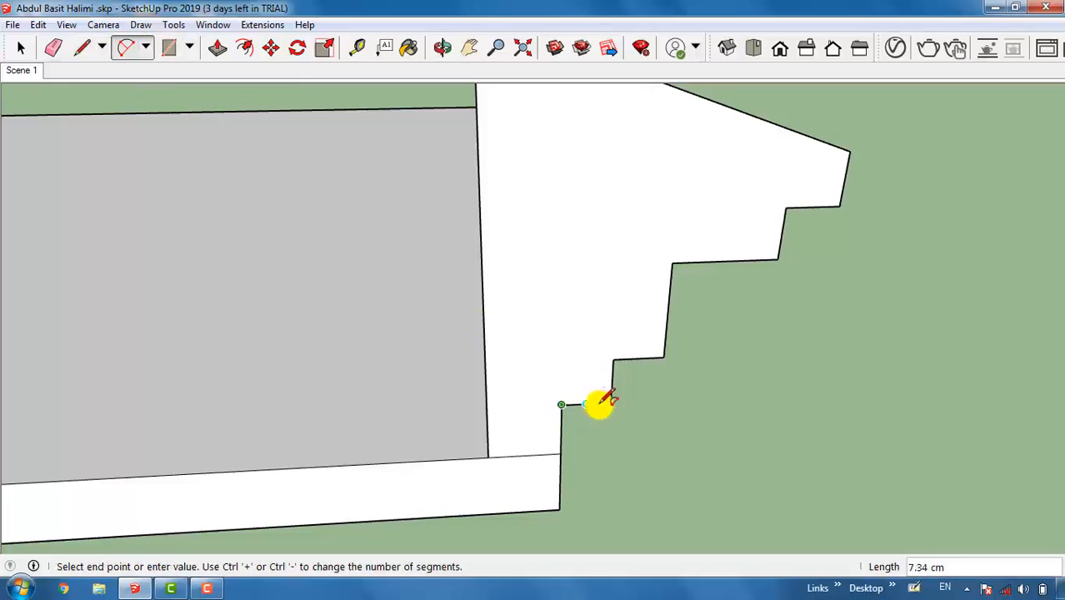
Draw a 90-degree centre-point arc with a 10 cm radius under the profile's lowest step, centred on that step's inner corner
left_click(146, 47)
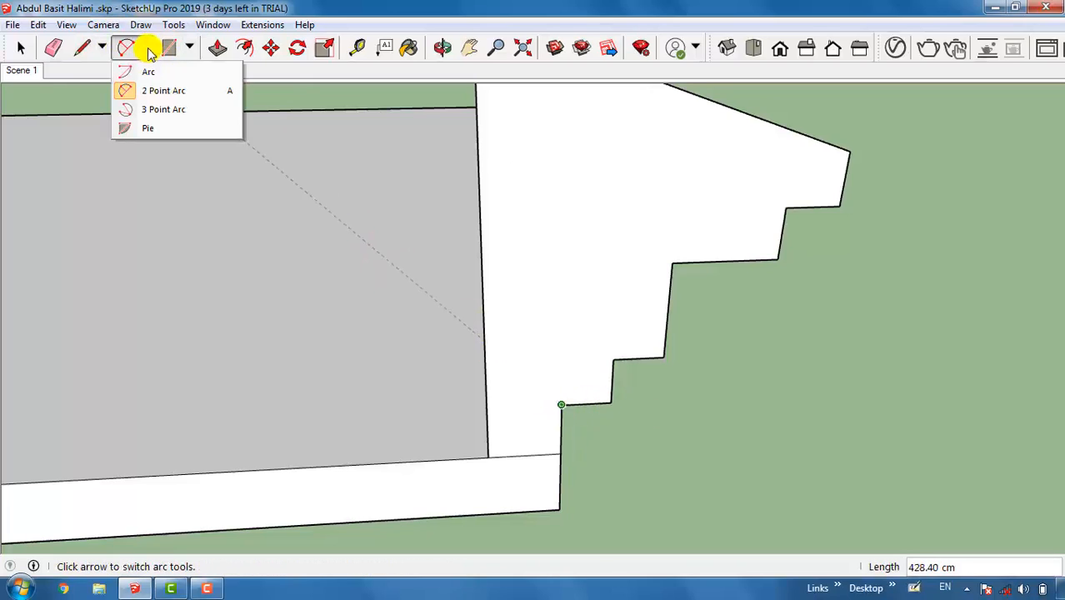
left_click(149, 72)
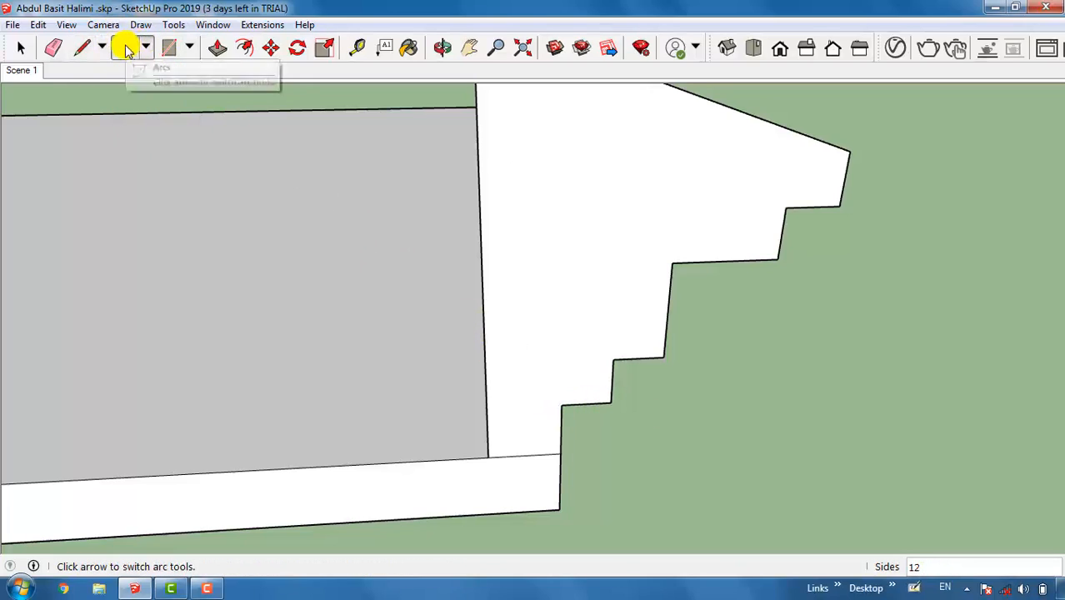
left_click(561, 405)
left_click(613, 404)
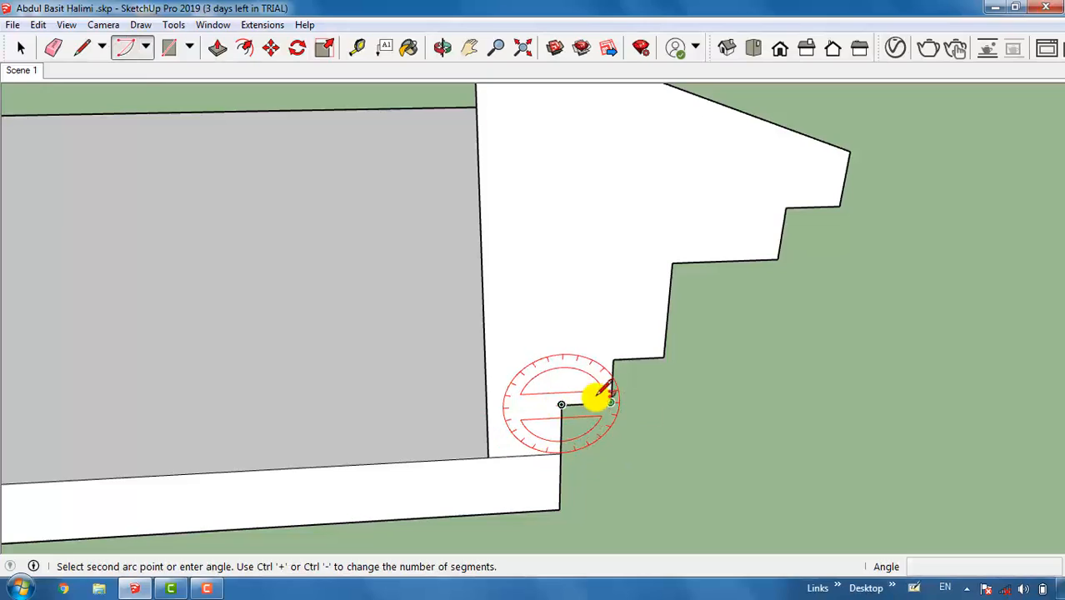
key("Escape")
scroll(561, 406, "up", 3)
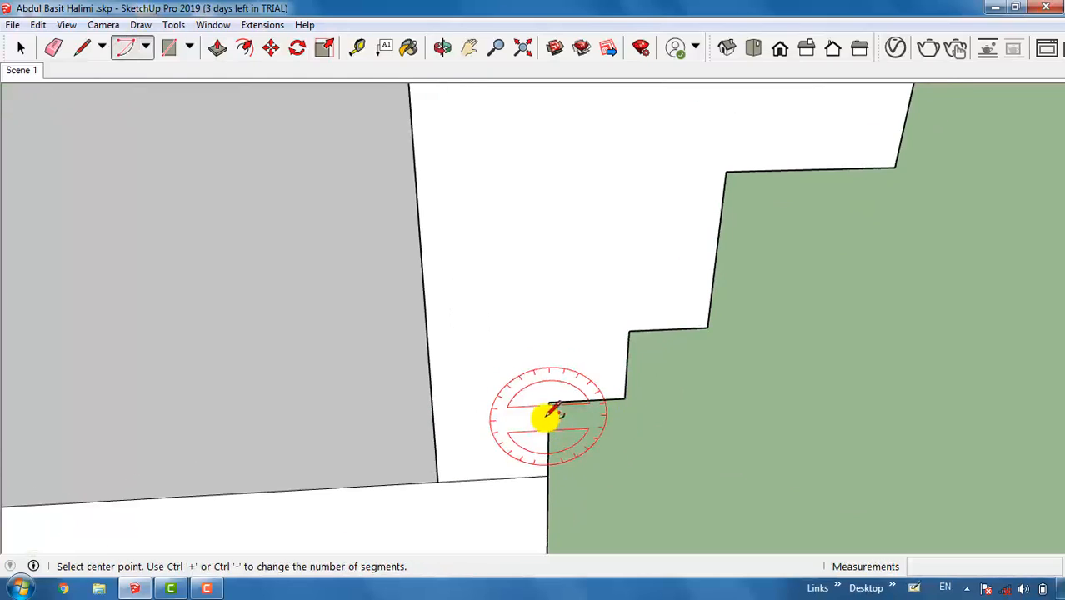
left_click(550, 403)
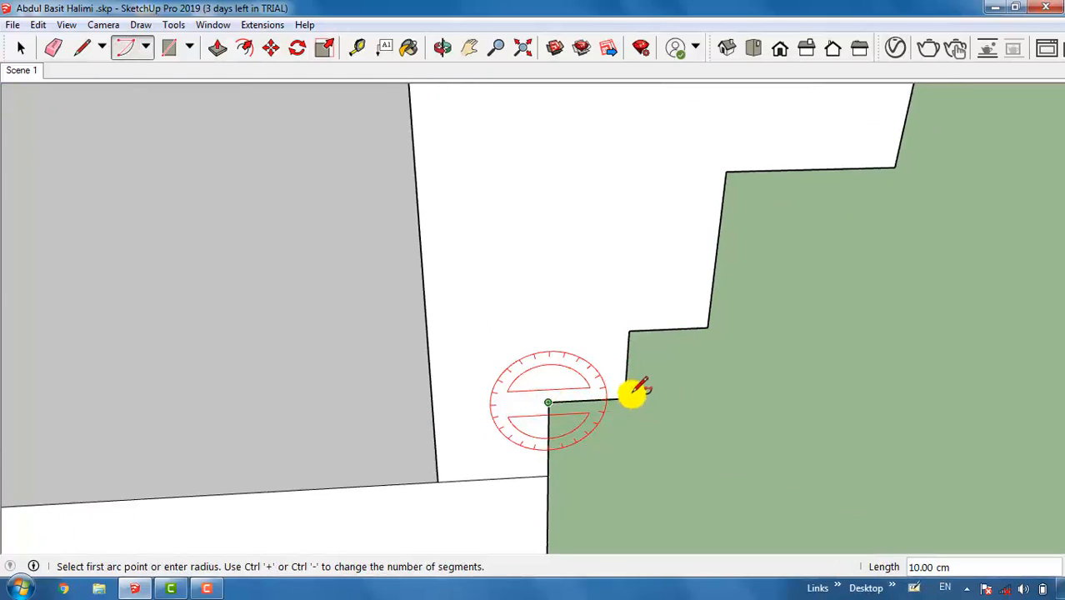
left_click(625, 399)
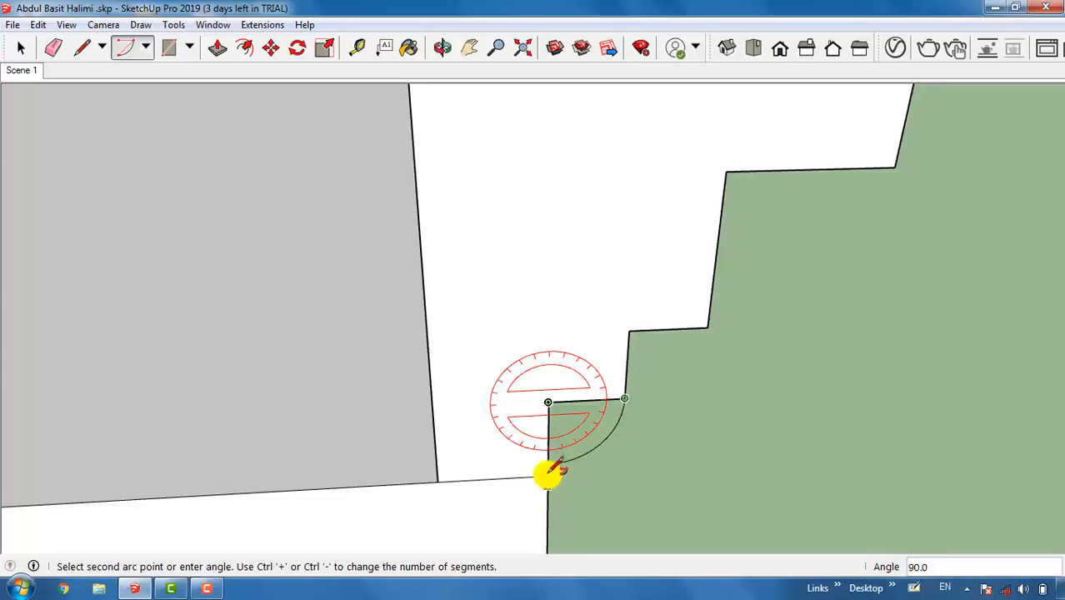
left_click(550, 461)
Draw a larger quarter-circle arc under the profile's 20 cm wide step, centred on that step's inner corner
middle_click_drag(488, 440, 450, 390)
scroll(500, 333, "down", 3)
scroll(599, 327, "up", 8)
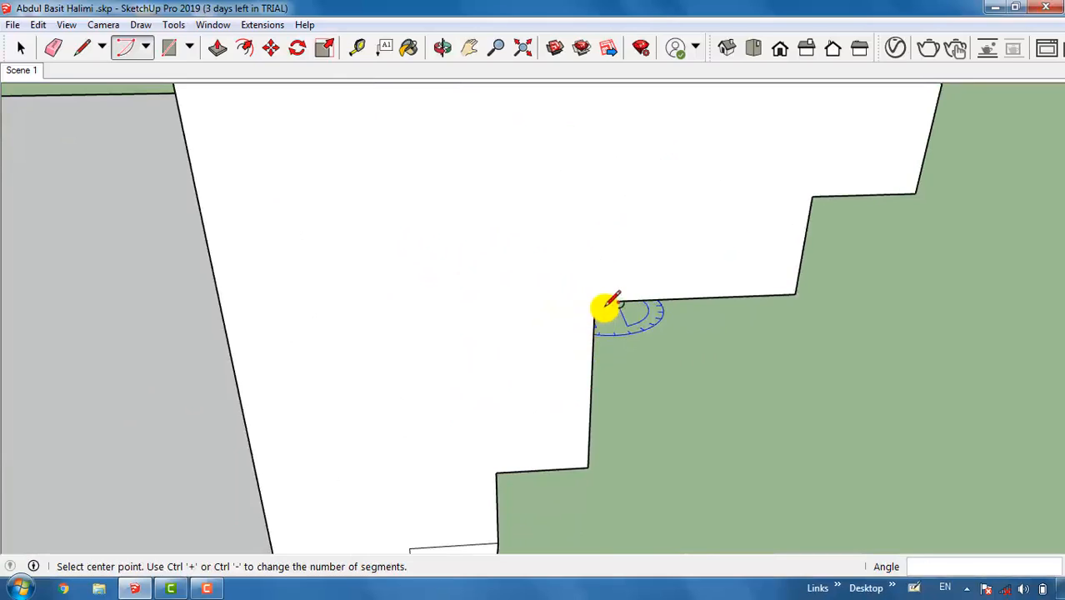
left_click(595, 301)
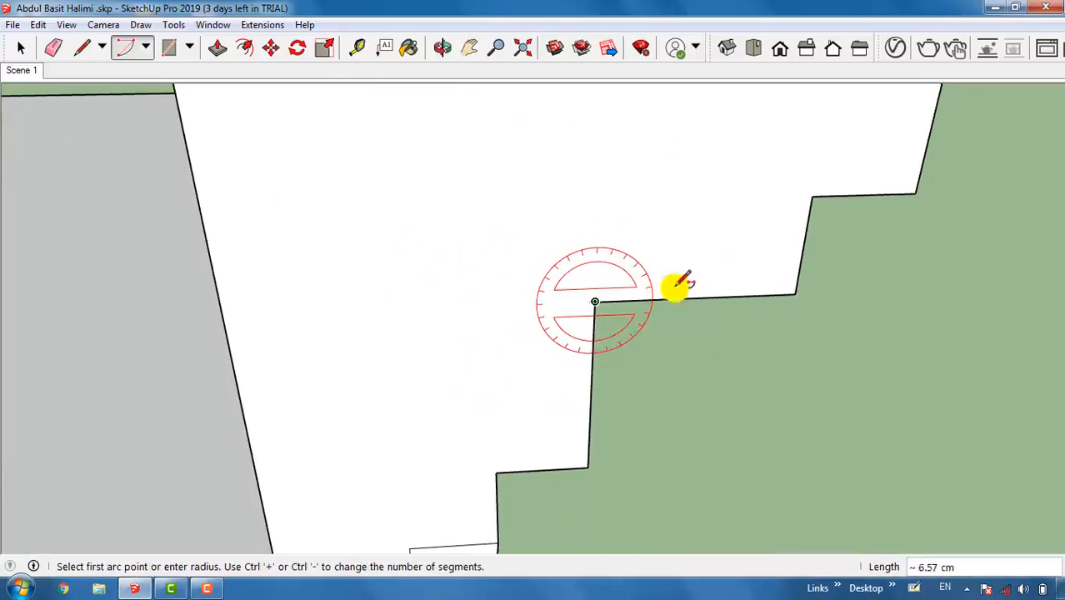
left_click(760, 297)
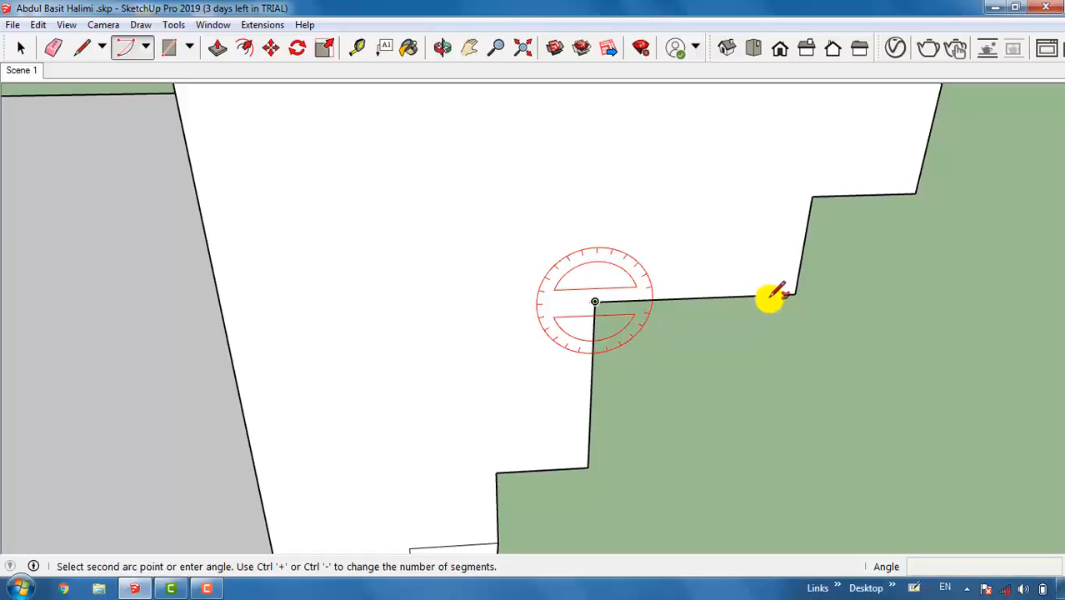
left_click(598, 443)
scroll(602, 331, "down", 4)
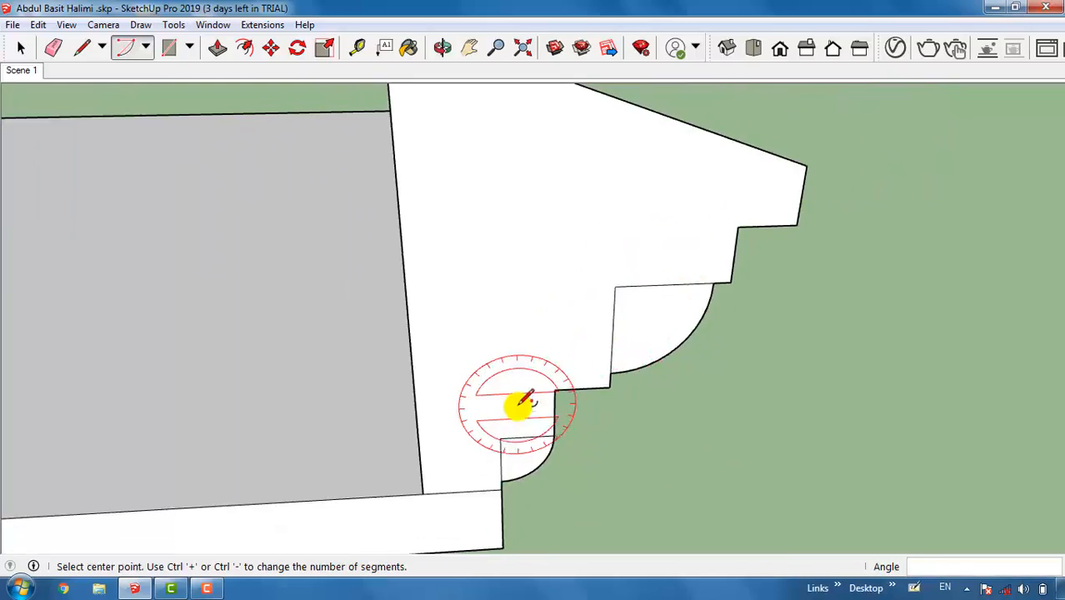
Erase the straight step edges enclosed by the two arcs so the quarter-circles merge with the cornice profile
scroll(518, 405, "up", 3)
scroll(520, 404, "down", 3)
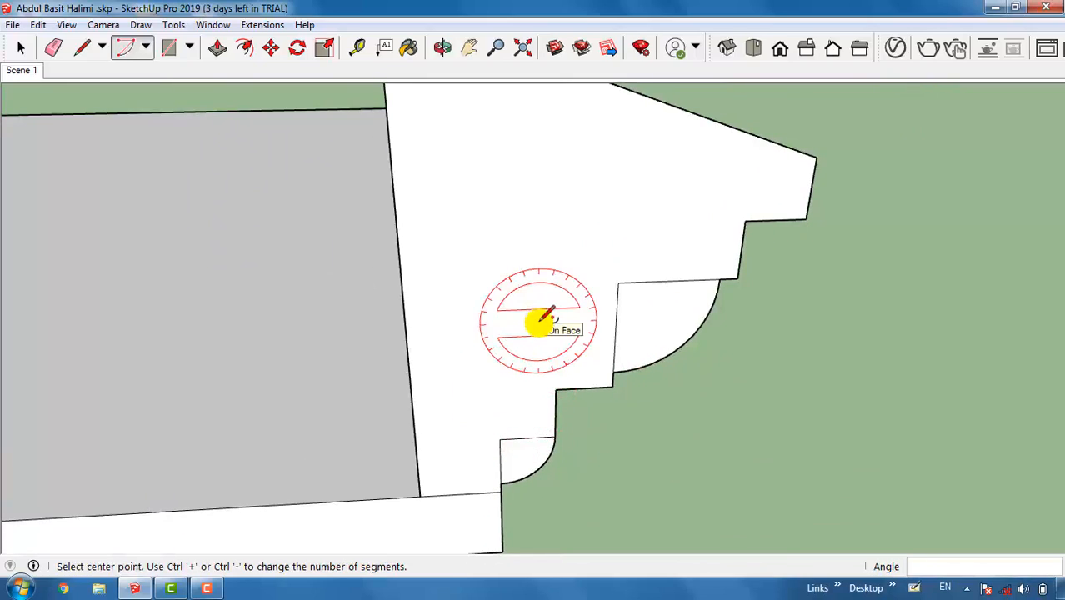
key("e")
left_click_drag(618, 267, 617, 302)
mouse_move(540, 419)
left_mouse_down()
mouse_move(502, 461)
mouse_move(482, 460)
left_mouse_up()
Examine the cornice profile's position at the slab corner in relation to the whole roof slab
scroll(507, 354, "down", 3)
scroll(563, 385, "down", 2)
scroll(672, 252, "down", 2)
scroll(617, 362, "up", 2)
mouse_move(630, 356)
middle_mouse_down()
mouse_move(632, 340)
mouse_move(611, 345)
mouse_move(561, 247)
mouse_move(390, 285)
mouse_move(412, 278)
mouse_move(407, 214)
mouse_move(699, 276)
mouse_move(618, 282)
middle_mouse_up()
scroll(618, 281, "down", 2)
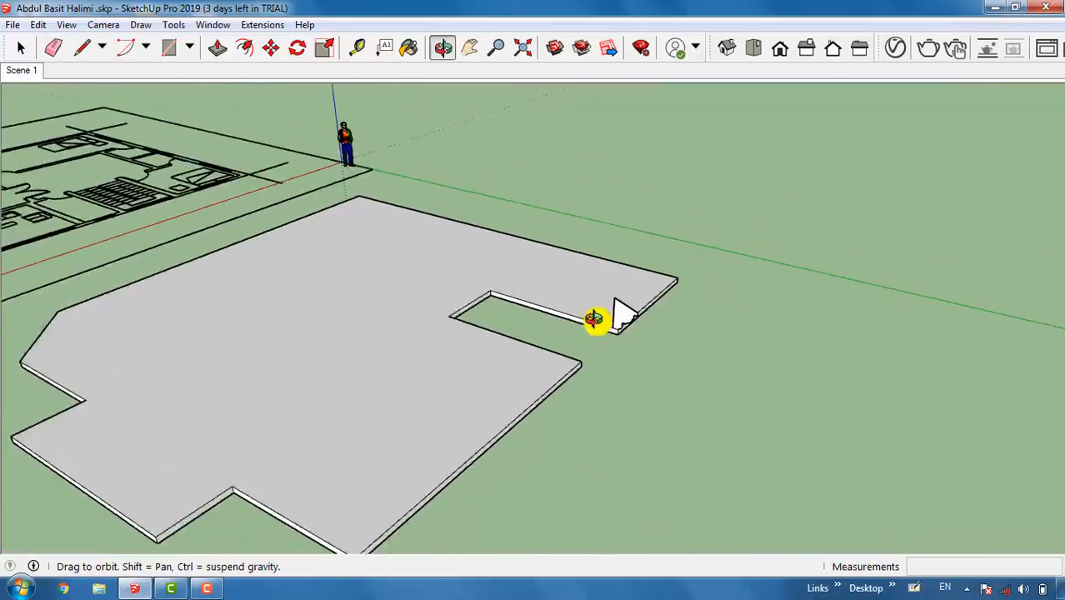
scroll(588, 340, "up", 2)
scroll(633, 231, "down", 1)
scroll(623, 278, "up", 4)
scroll(622, 280, "up", 1)
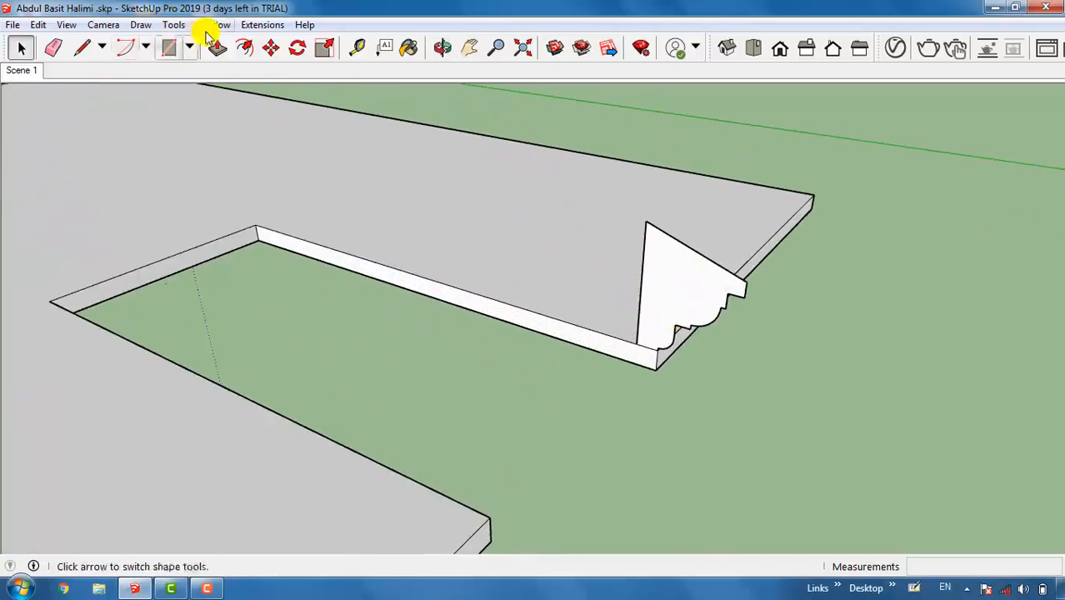
Display the Large Tool Set and dock it beside the drawing area
key("space")
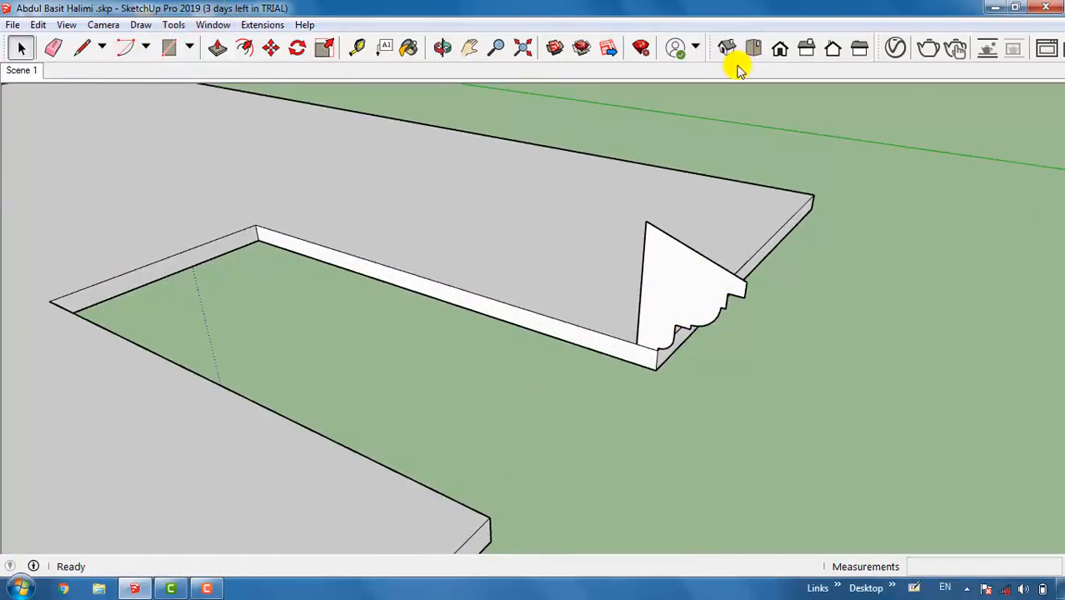
right_click(709, 48)
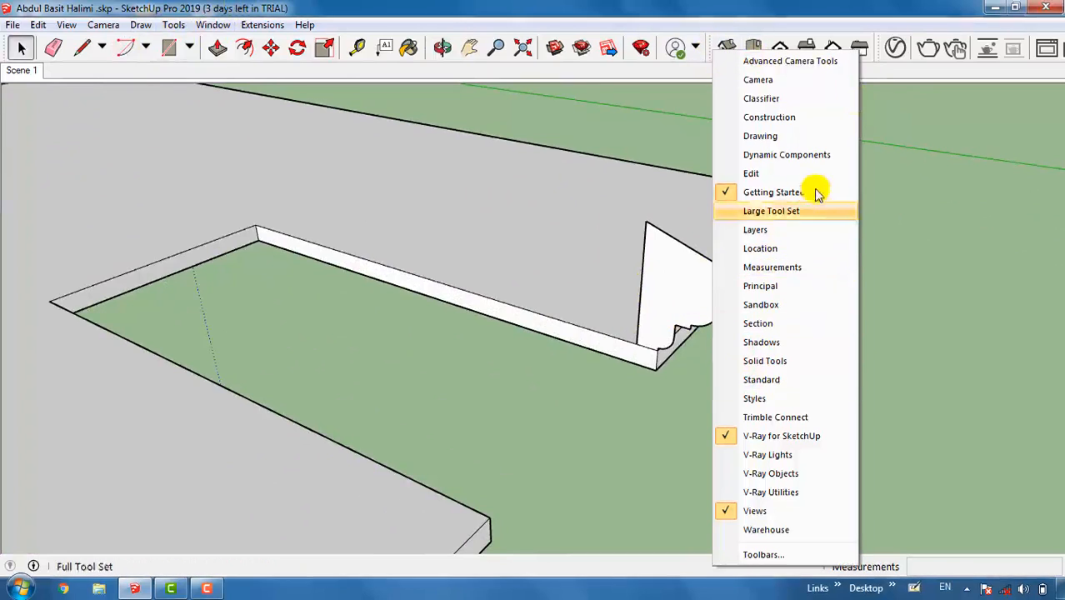
left_click(780, 212)
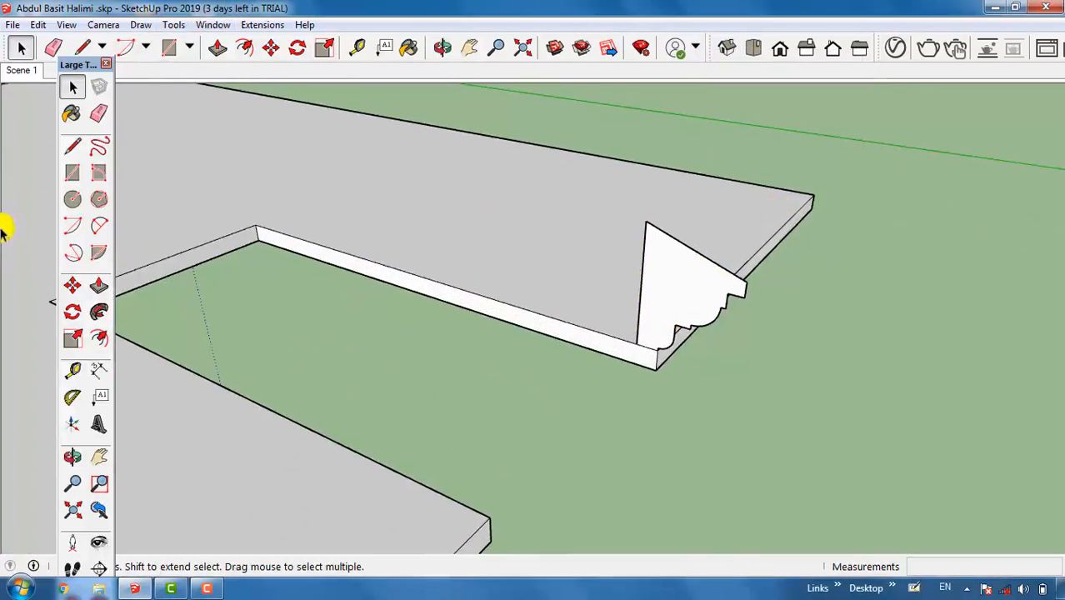
left_click_drag(71, 65, 24, 67)
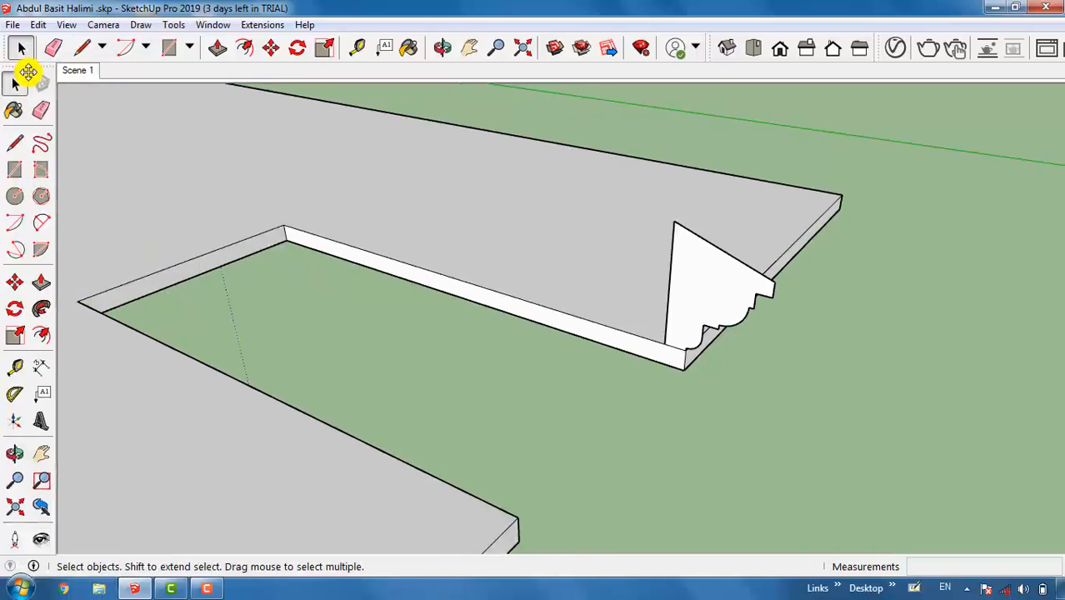
Try to sweep the cornice profile by hand along the slab's outer edge with Follow Me
left_click(42, 309)
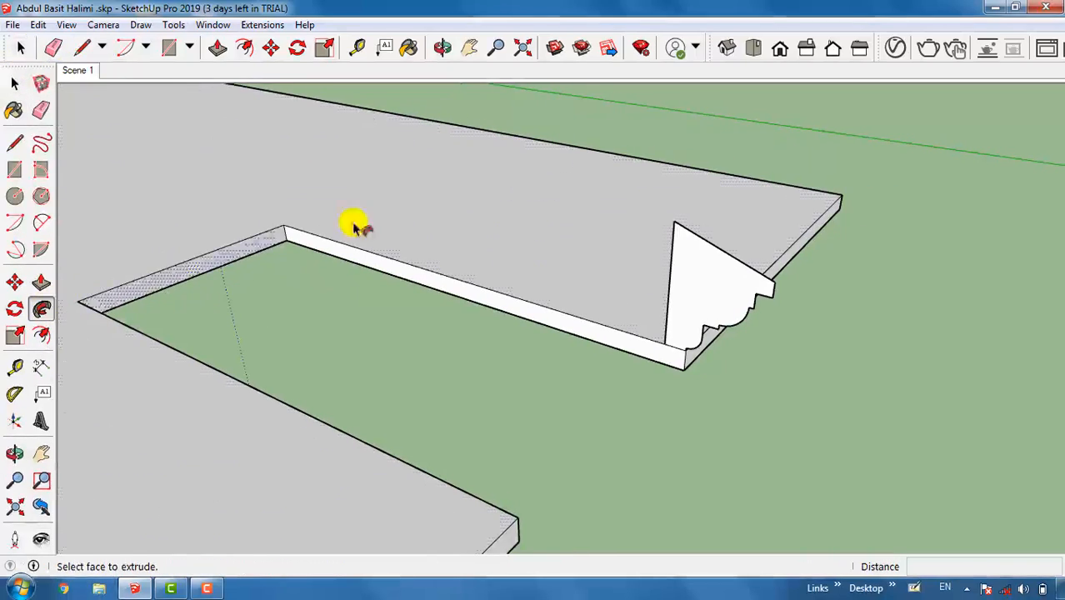
left_click(708, 280)
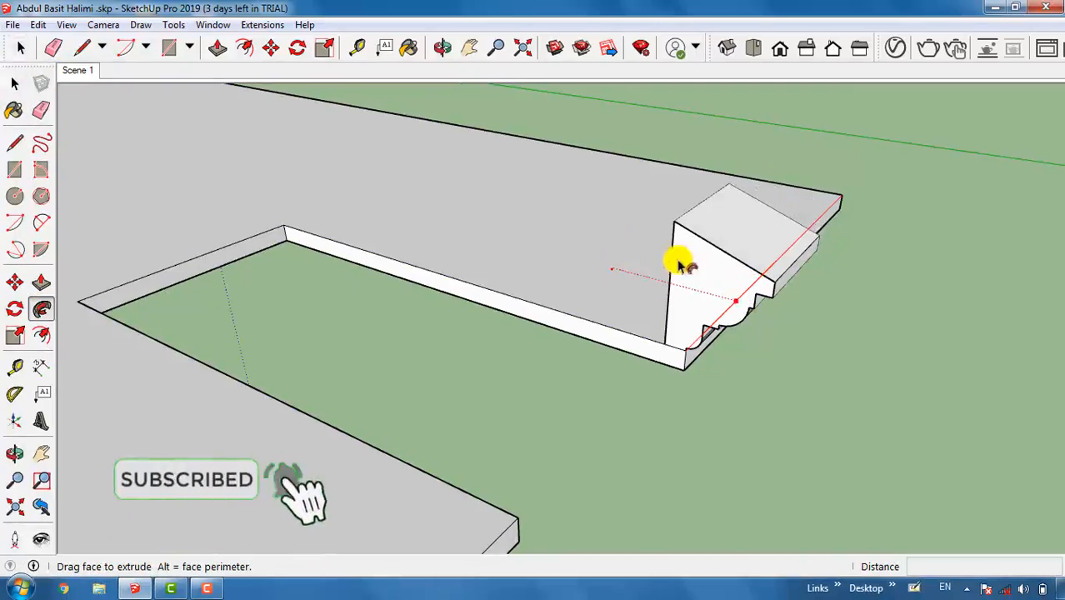
key("Escape")
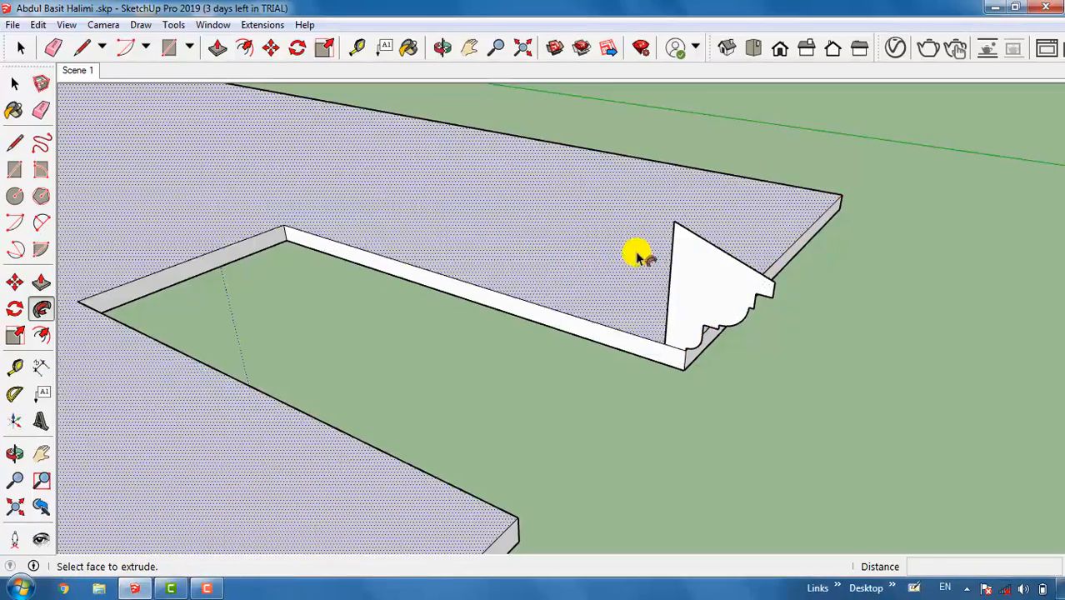
left_click(705, 269)
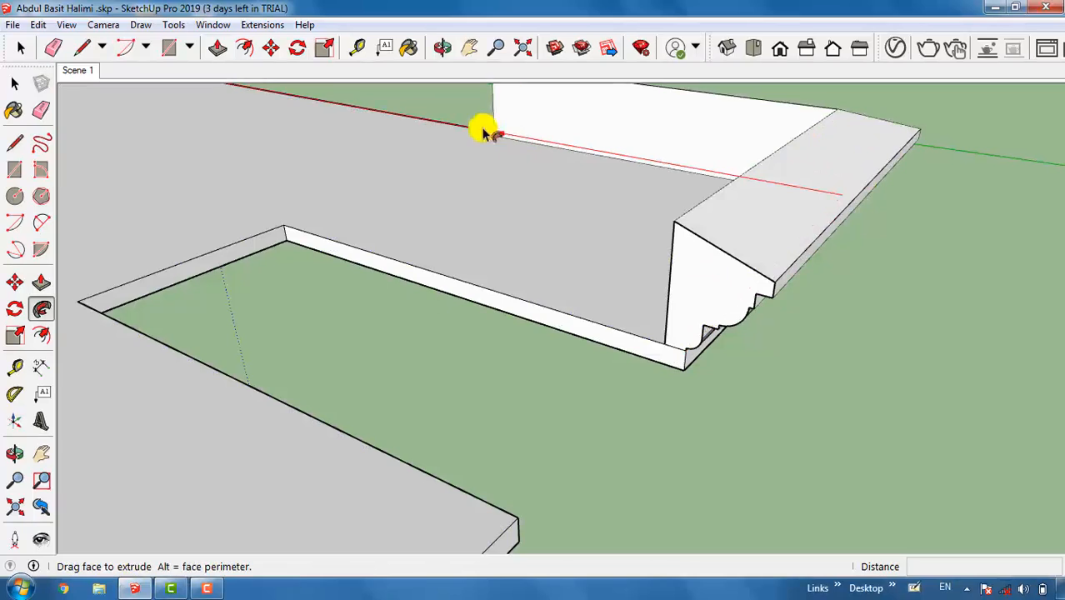
scroll(735, 207, "down", 5)
scroll(377, 98, "up", 3)
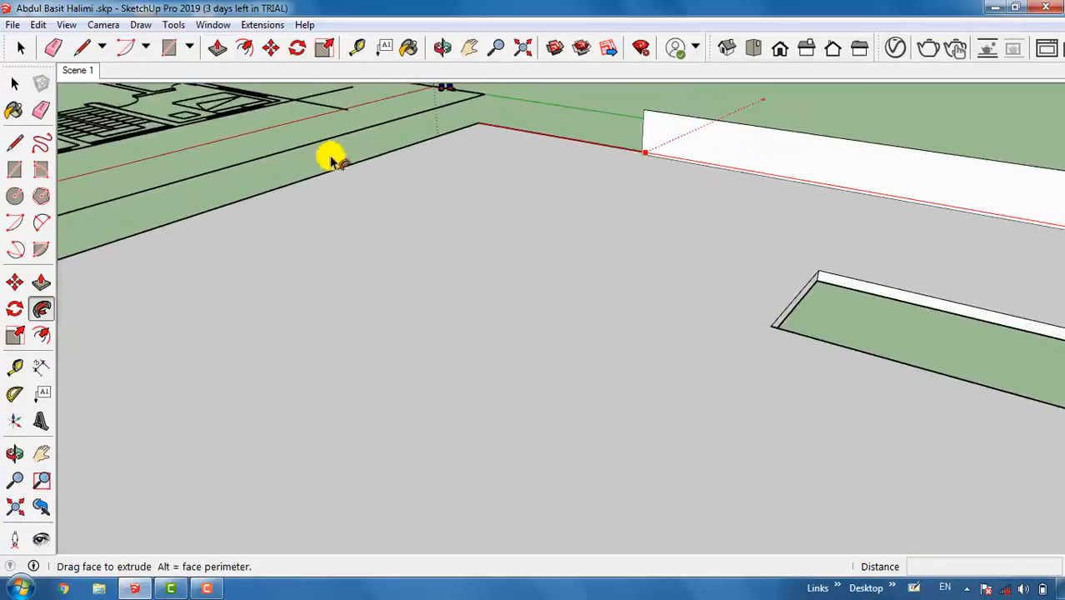
scroll(332, 154, "down", 1)
key("Escape")
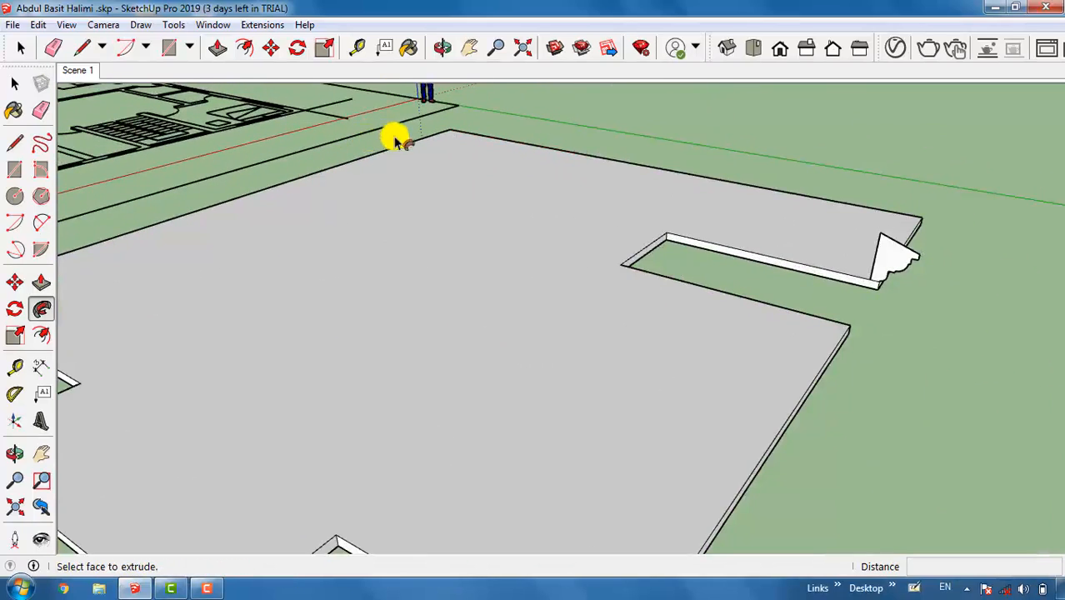
key("space")
key("b")
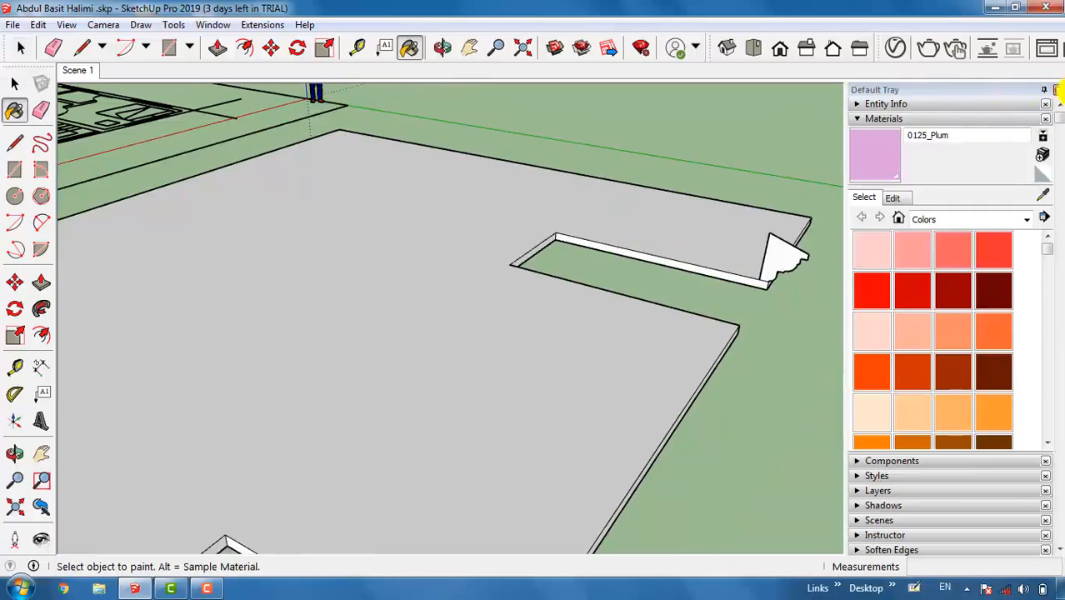
left_click(1046, 89)
scroll(760, 189, "up", 2)
key("space")
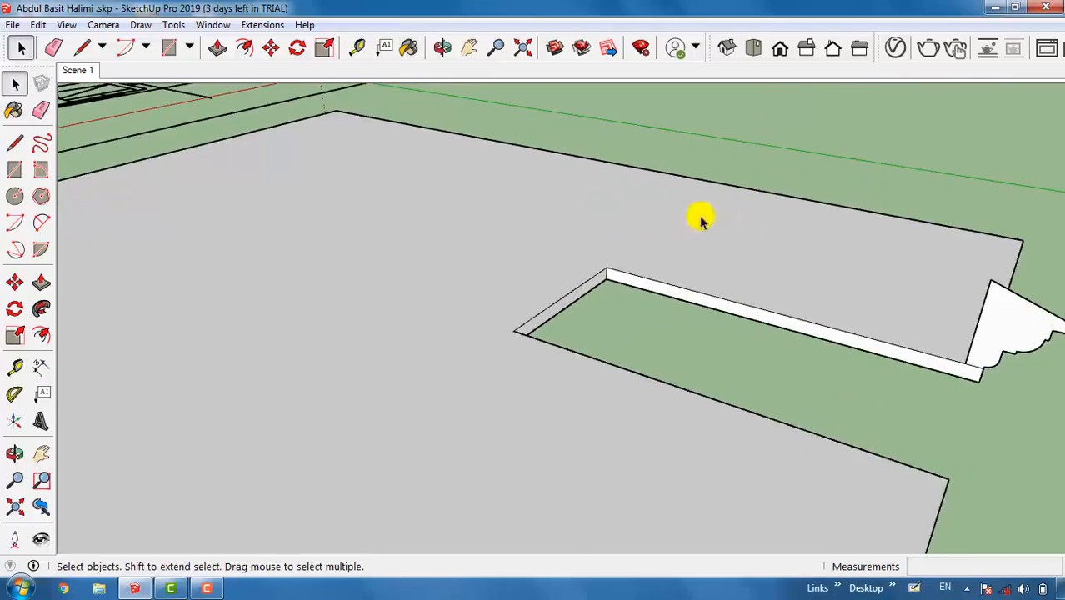
Select the slab's top face together with all of its boundary edges
left_click(681, 242)
scroll(740, 269, "down", 2)
scroll(743, 271, "up", 2)
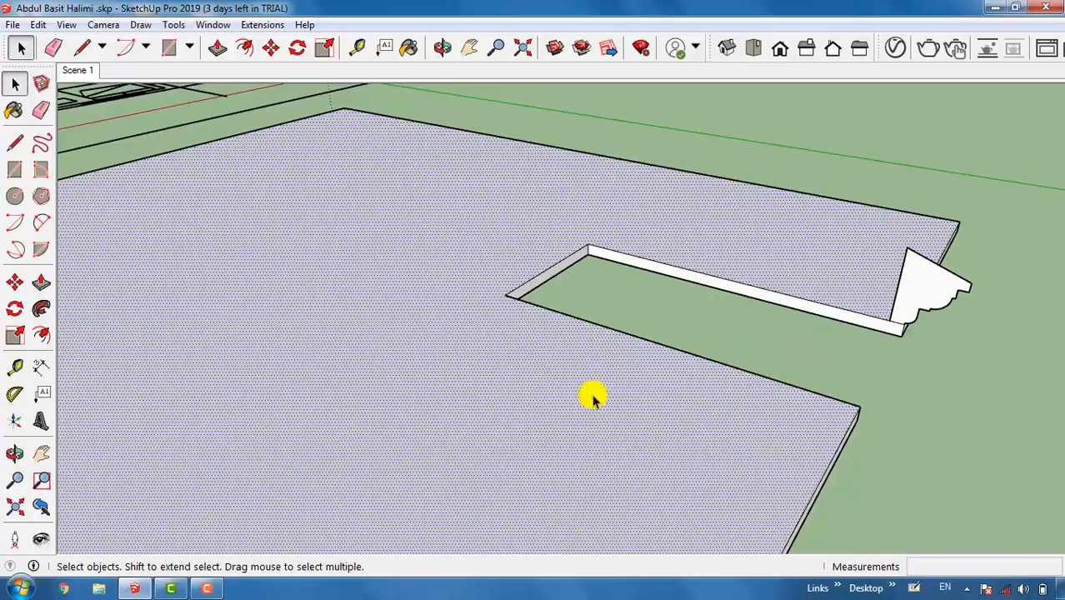
double_click(715, 229)
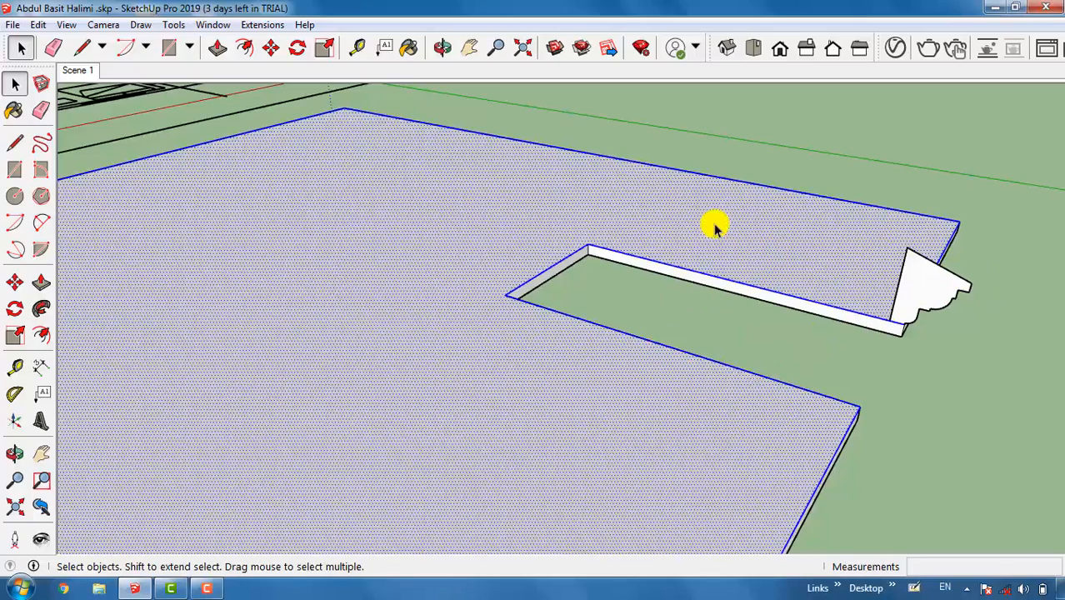
scroll(715, 228, "up", 1)
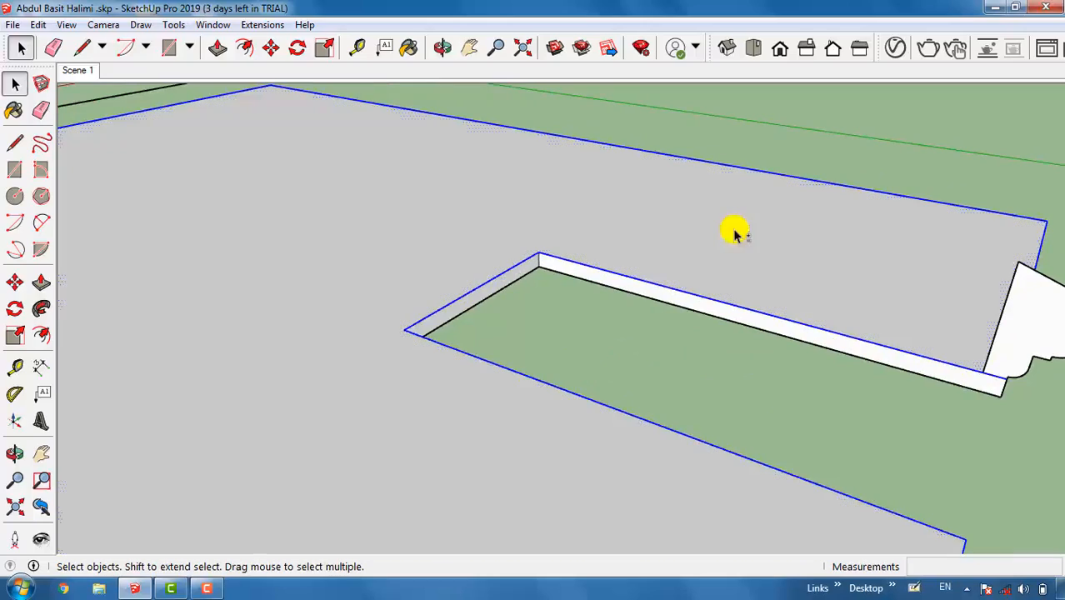
Remove the top face and the stairwell opening's edges from the selection, keeping only the slab's outer edges
left_click(734, 230, "shift")
left_click(646, 283, "shift")
left_click(484, 286, "shift")
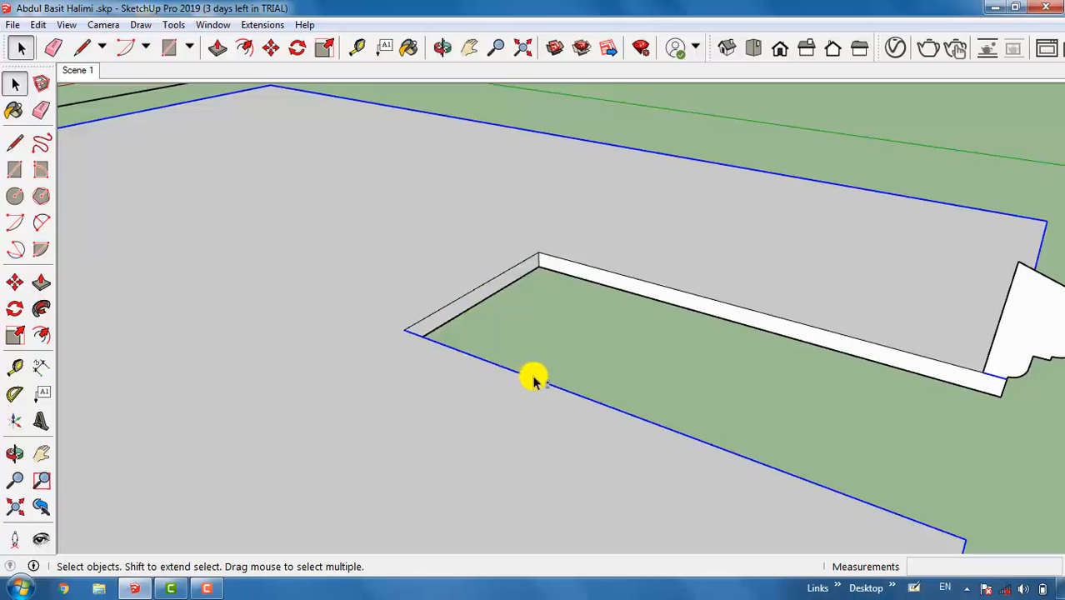
scroll(495, 354, "down", 5)
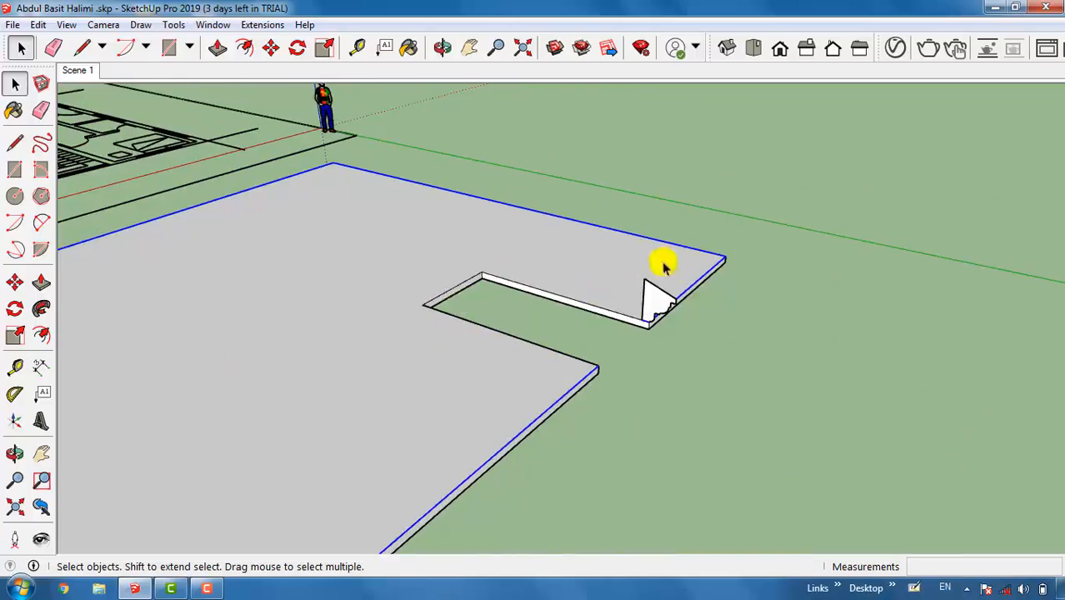
Sweep the cornice profile along the selected outer edges of the slab with Follow Me
scroll(681, 308, "up", 2)
scroll(521, 304, "up", 3)
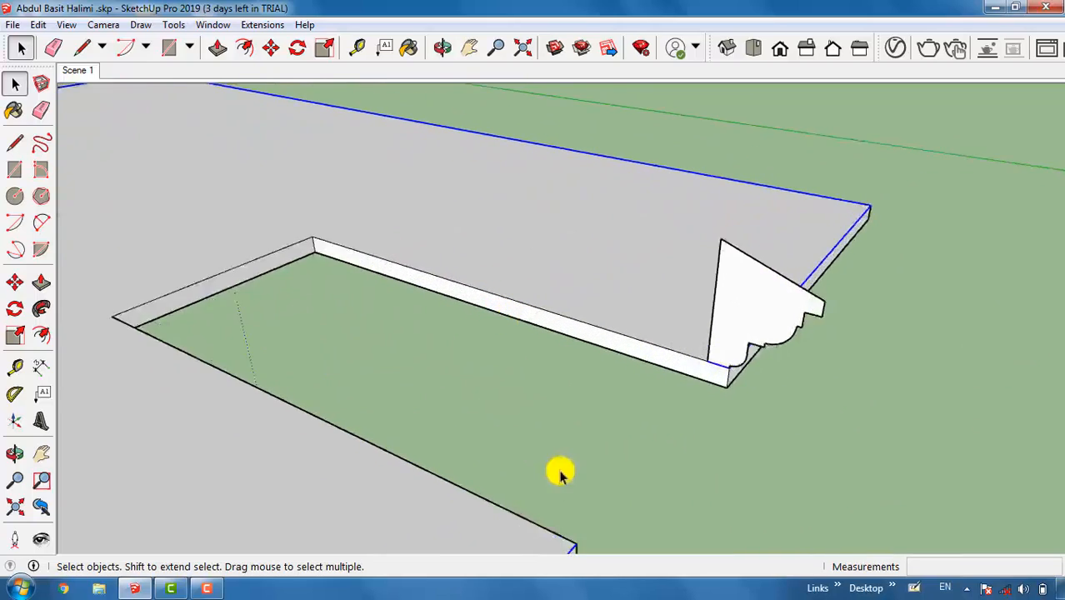
scroll(649, 381, "down", 2)
scroll(678, 409, "up", 2)
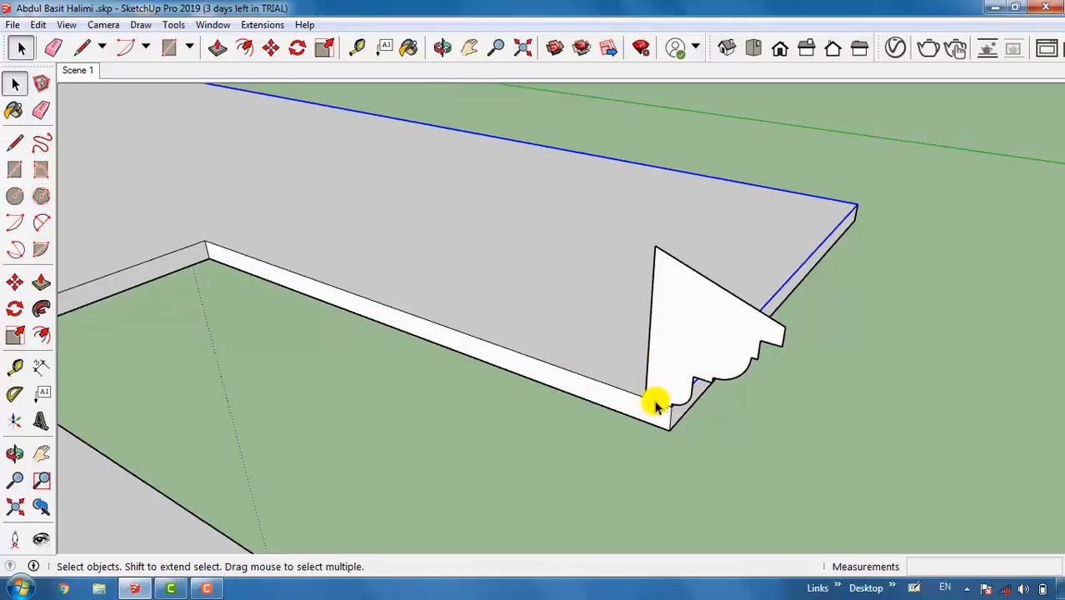
scroll(640, 358, "down", 1)
scroll(608, 334, "up", 1)
scroll(594, 350, "down", 1)
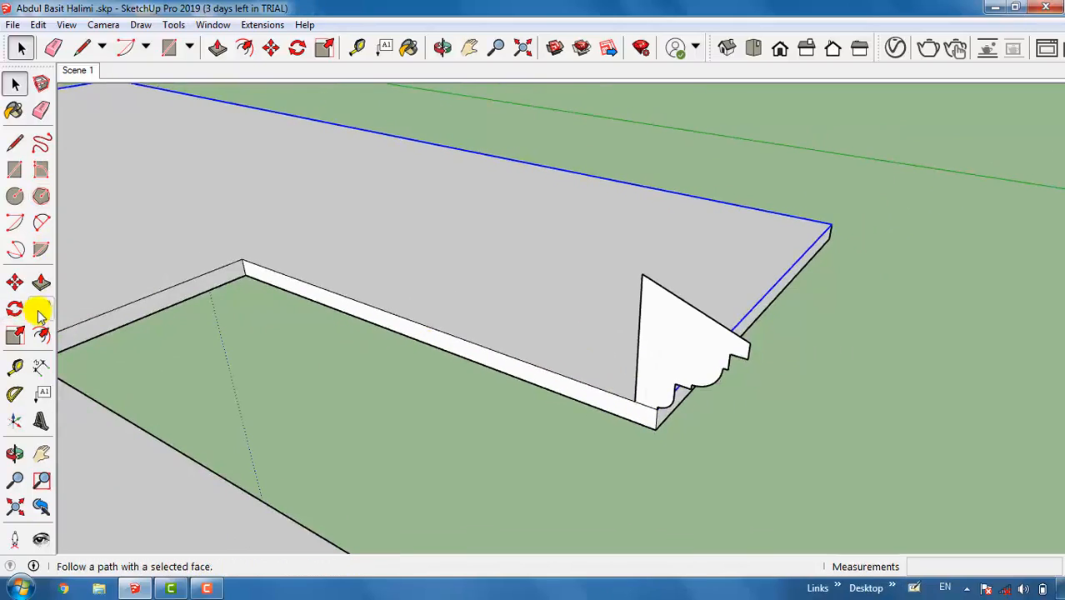
left_click(39, 311)
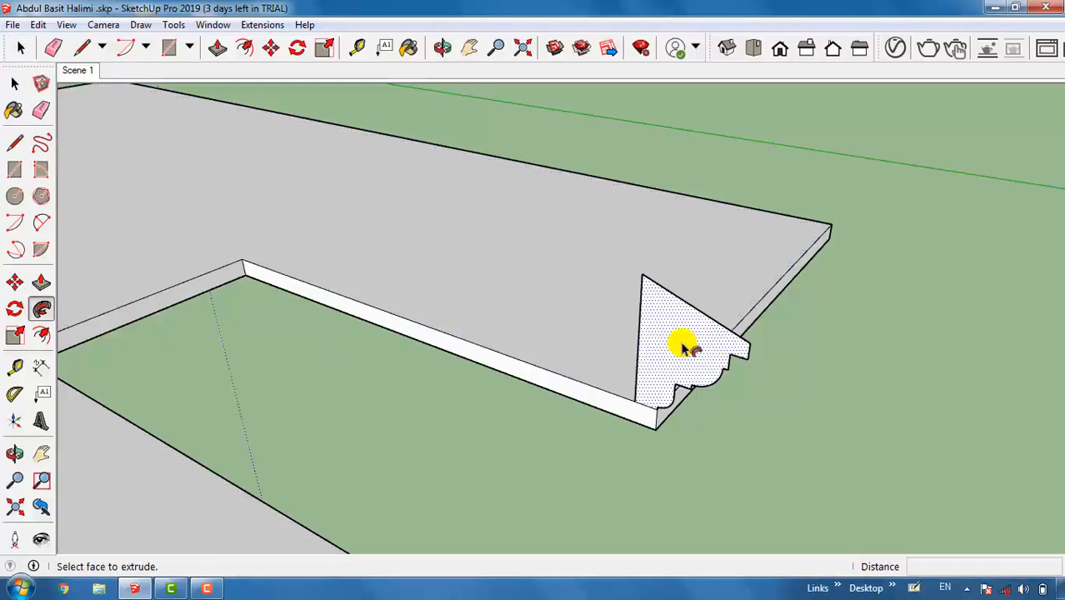
left_click(681, 346)
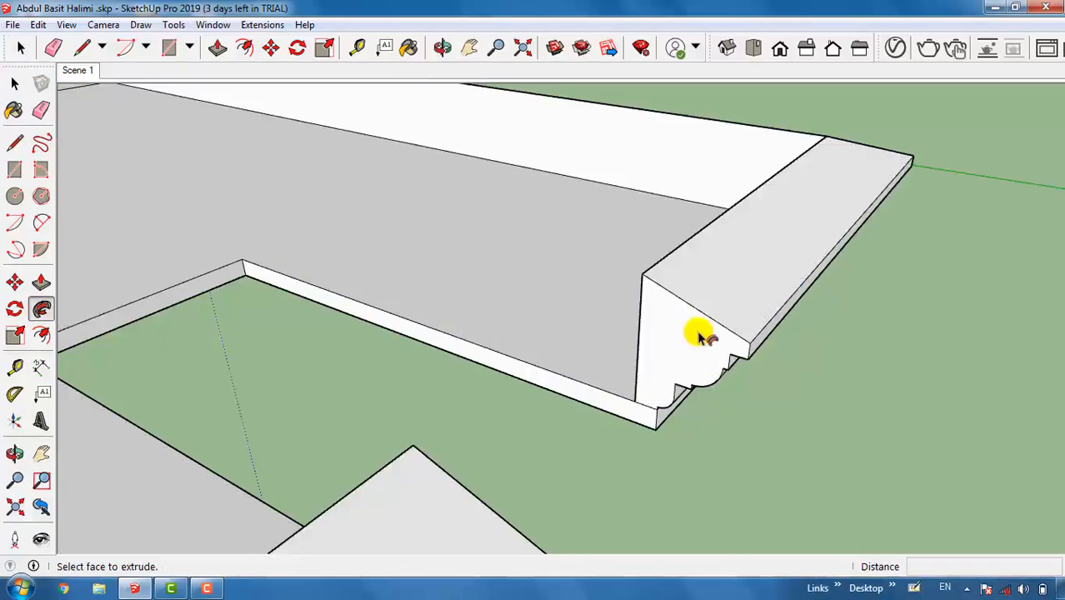
Examine the swept cornice at both sides of the stairwell opening and around the whole slab
scroll(583, 284, "down", 3)
scroll(454, 388, "up", 2)
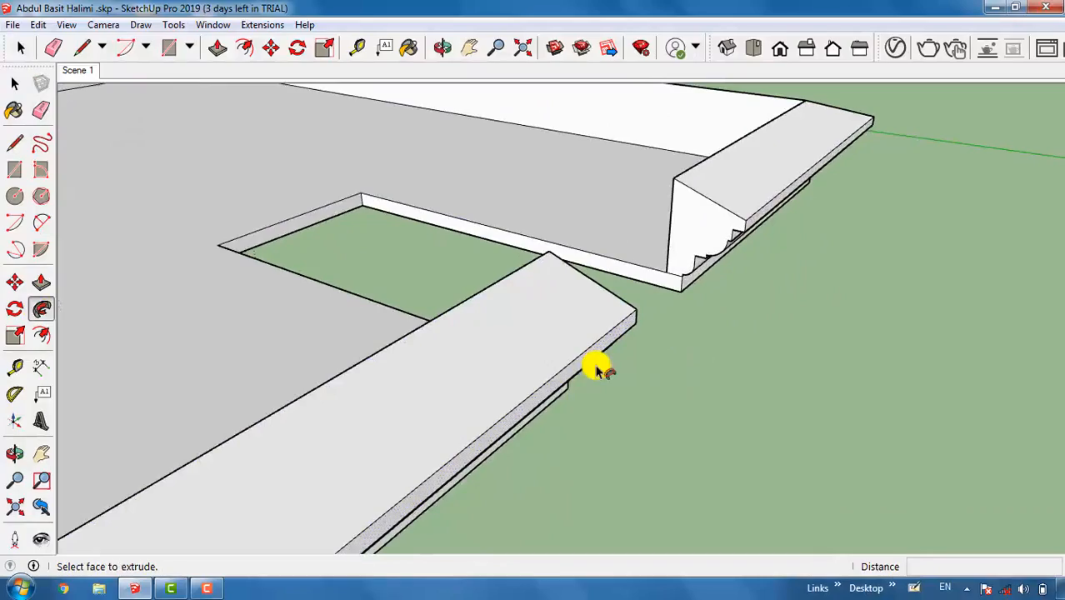
middle_click_drag(612, 369, 545, 300)
middle_click_drag(750, 310, 673, 240)
middle_click_drag(458, 340, 515, 388)
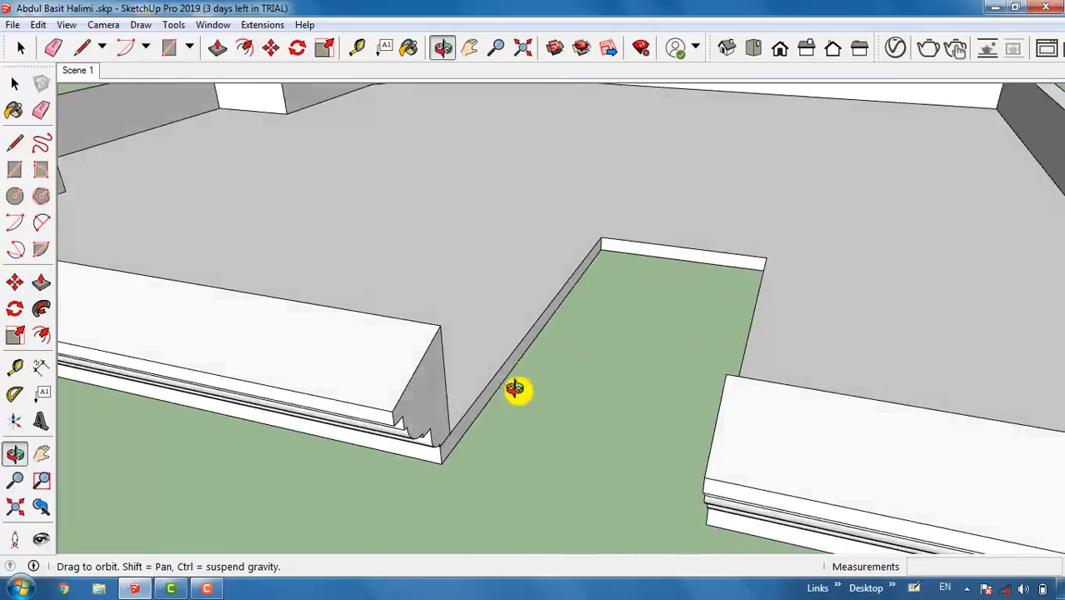
middle_click_drag(580, 348, 608, 251)
left_click_drag(609, 251, 423, 200)
scroll(326, 302, "up", 3)
scroll(326, 302, "down", 3)
left_click_drag(376, 374, 403, 292)
Select the roof slab and its cornice without the floor plan drawing, and make them a group
key("space")
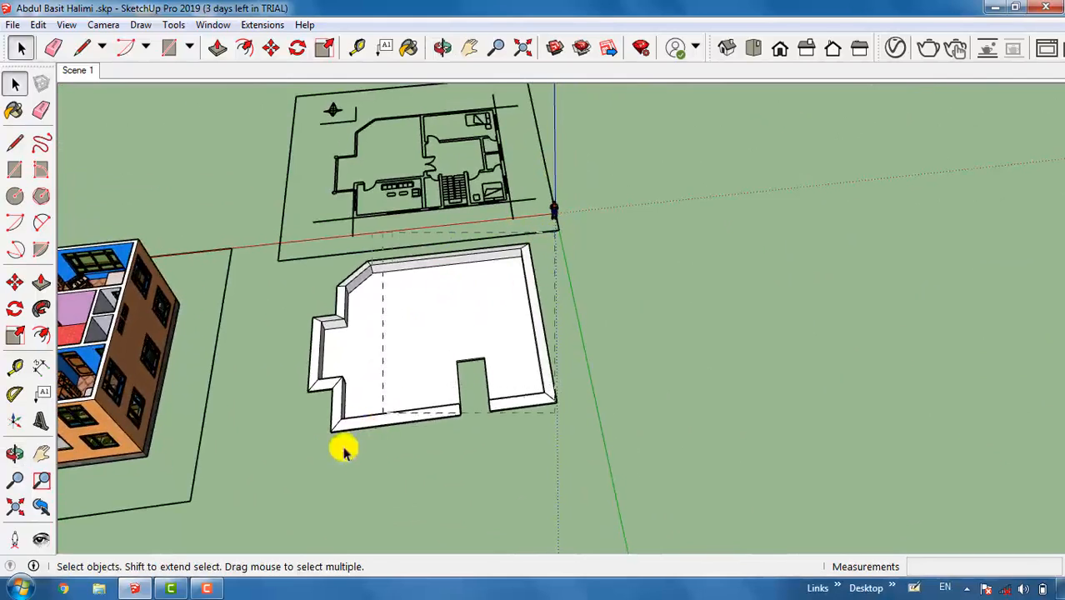
left_click_drag(270, 485, 271, 483)
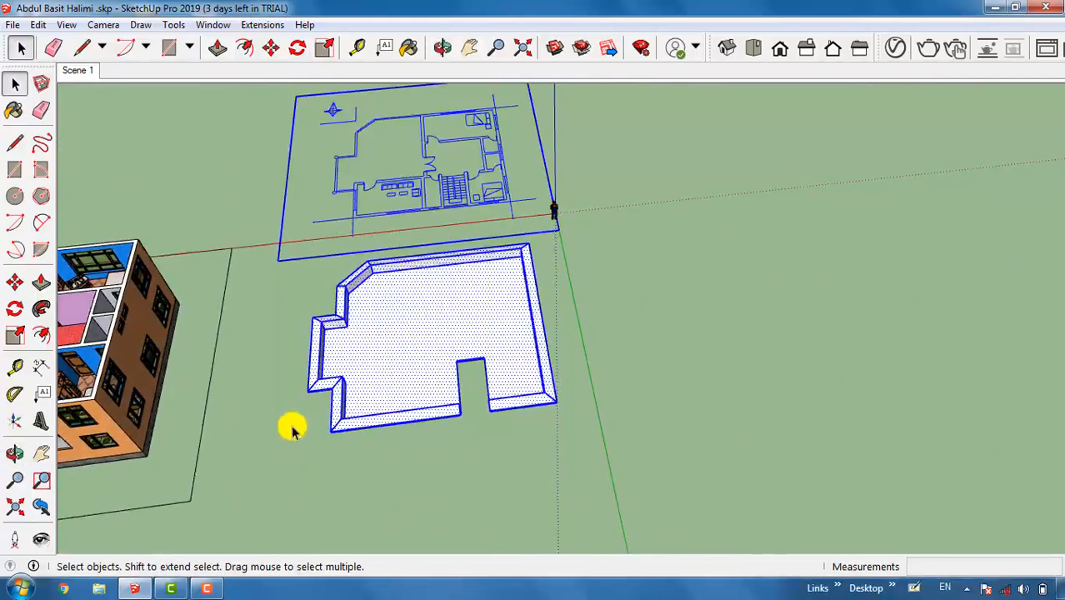
scroll(404, 190, "up", 2)
scroll(410, 198, "down", 1)
left_click_drag(342, 243, 342, 242, "shift")
scroll(546, 363, "up", 3)
middle_click_drag(613, 531, 557, 373)
middle_click_drag(487, 342, 469, 349)
right_click(472, 353)
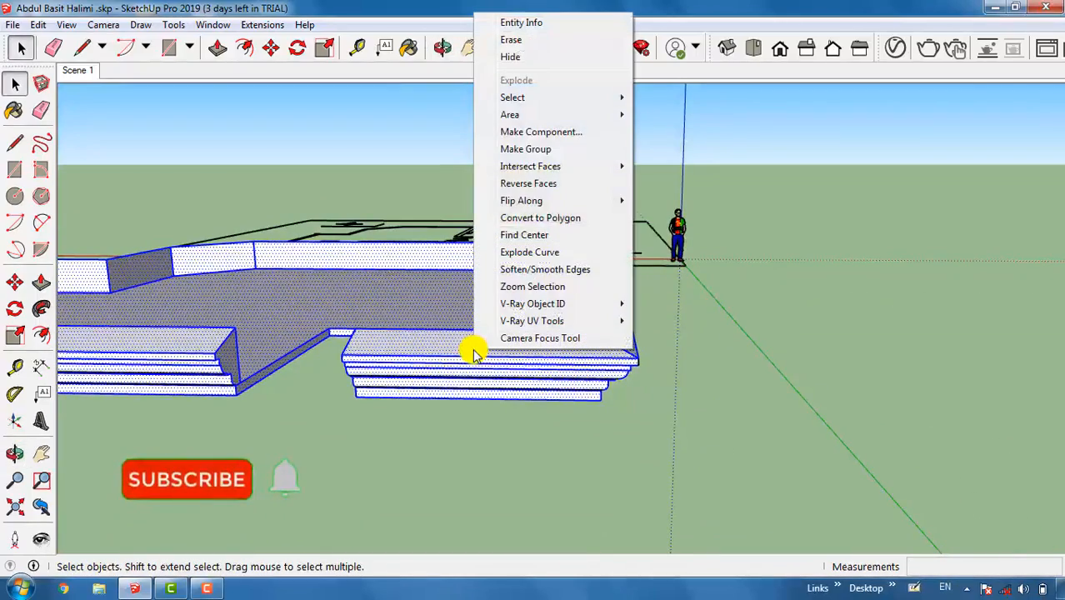
left_click(543, 155)
left_click(584, 494)
Draw a 30 cm line from the slab's underside corner along its edge, plus a second line inward across the underside
middle_click_drag(560, 469, 557, 392)
scroll(557, 392, "up", 4)
middle_click_drag(548, 435, 806, 590)
scroll(792, 546, "up", 2)
key("t")
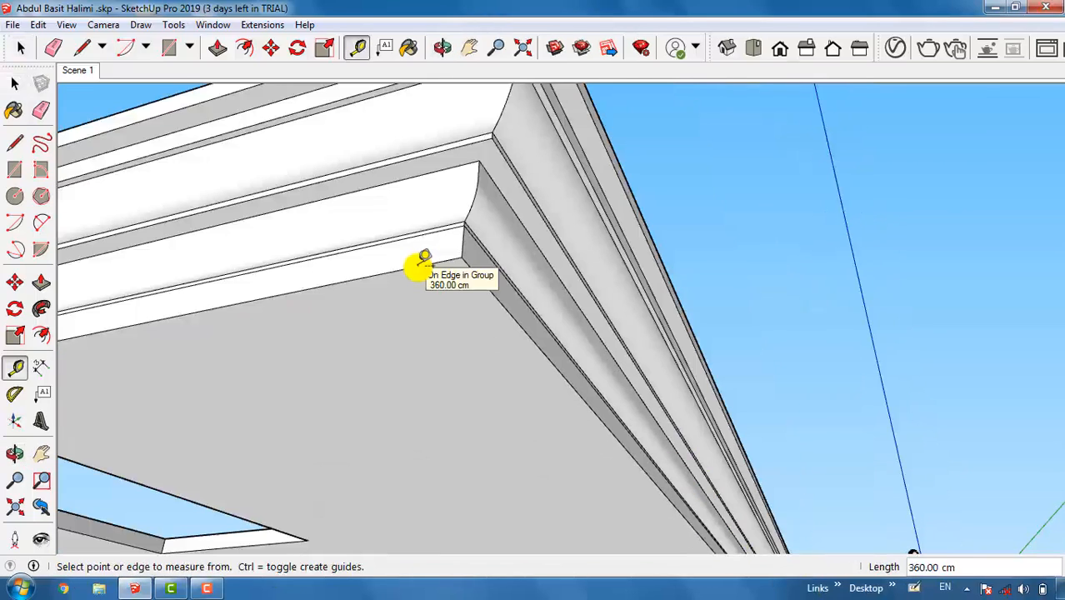
key("l")
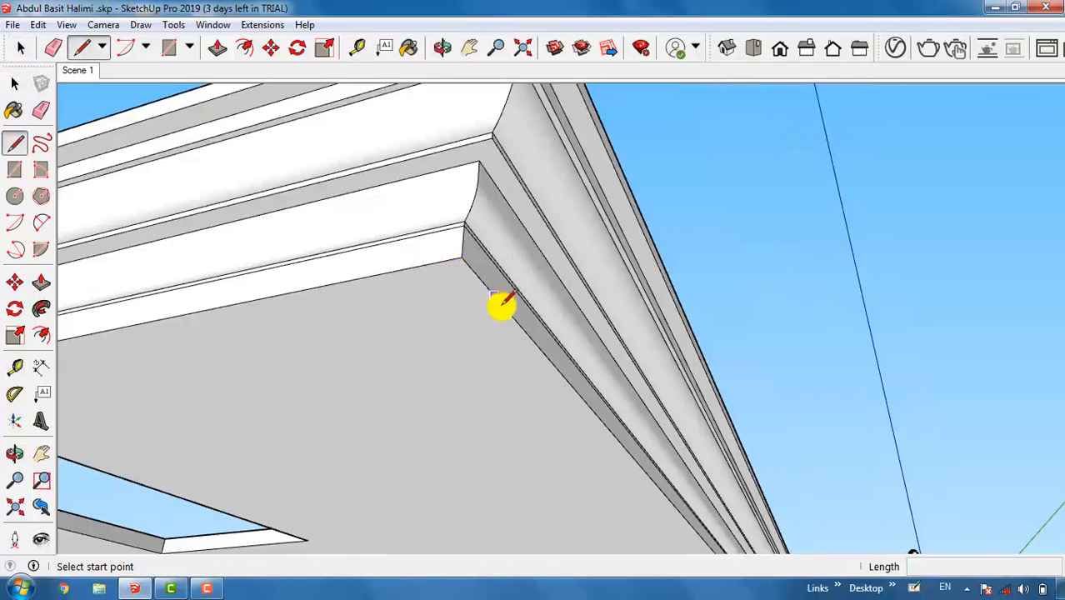
left_click(460, 257)
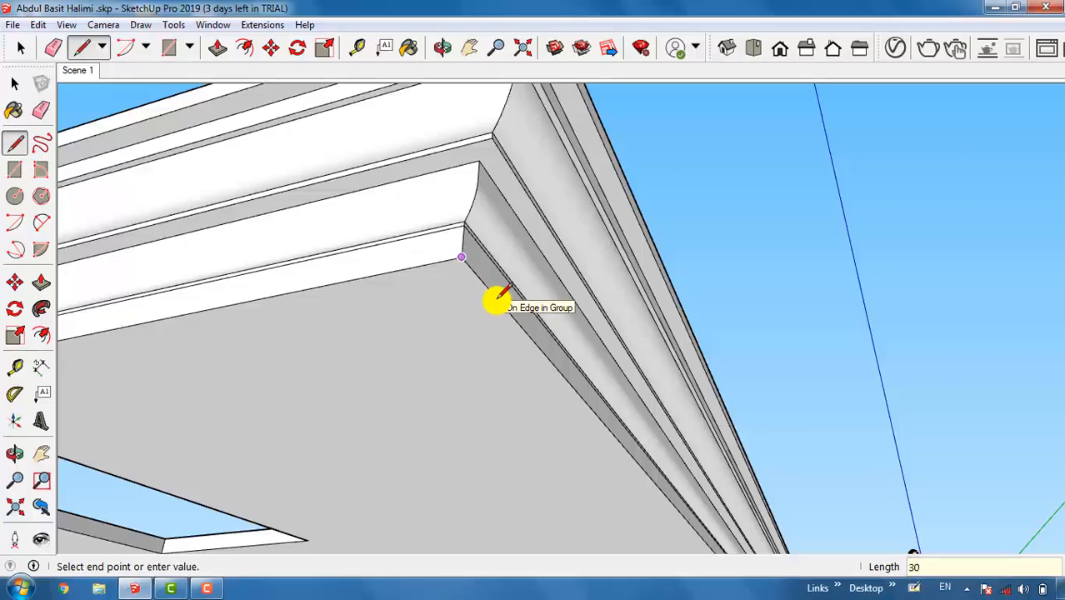
key("Return")
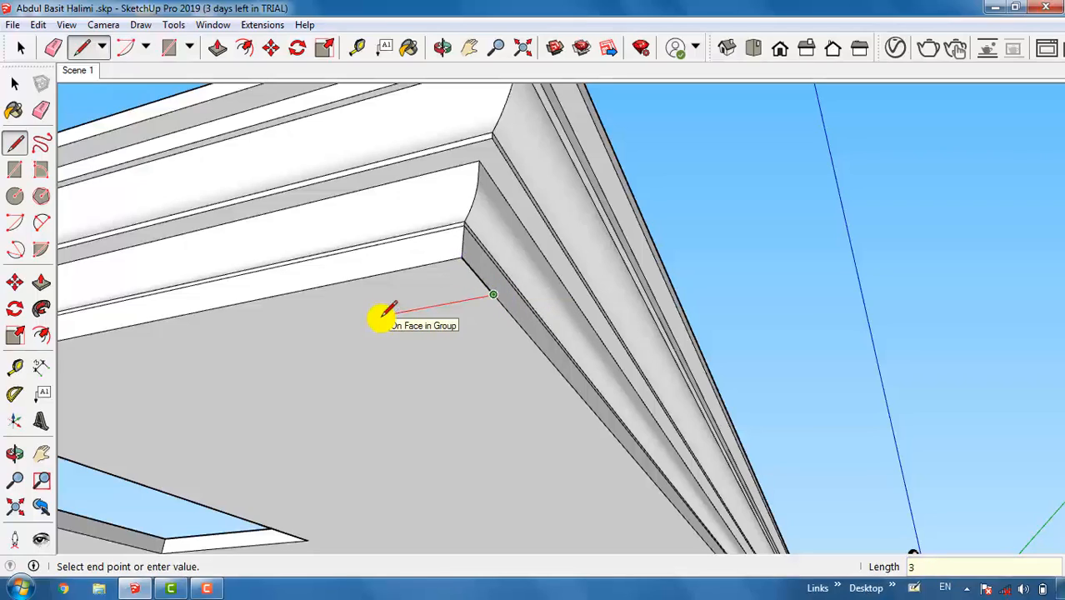
key("space")
Move the roof slab group from the inner end of the reference lines onto the top corner of the building's walls
left_click(482, 369)
scroll(542, 367, "down", 2)
scroll(475, 325, "up", 3)
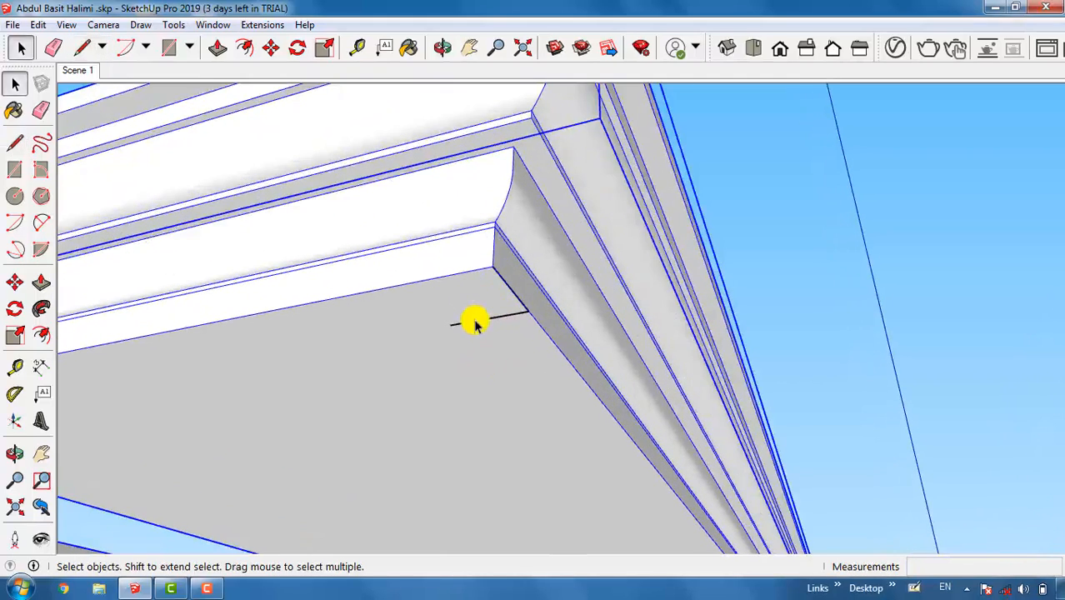
key("m")
left_click(450, 328)
scroll(642, 309, "down", 6)
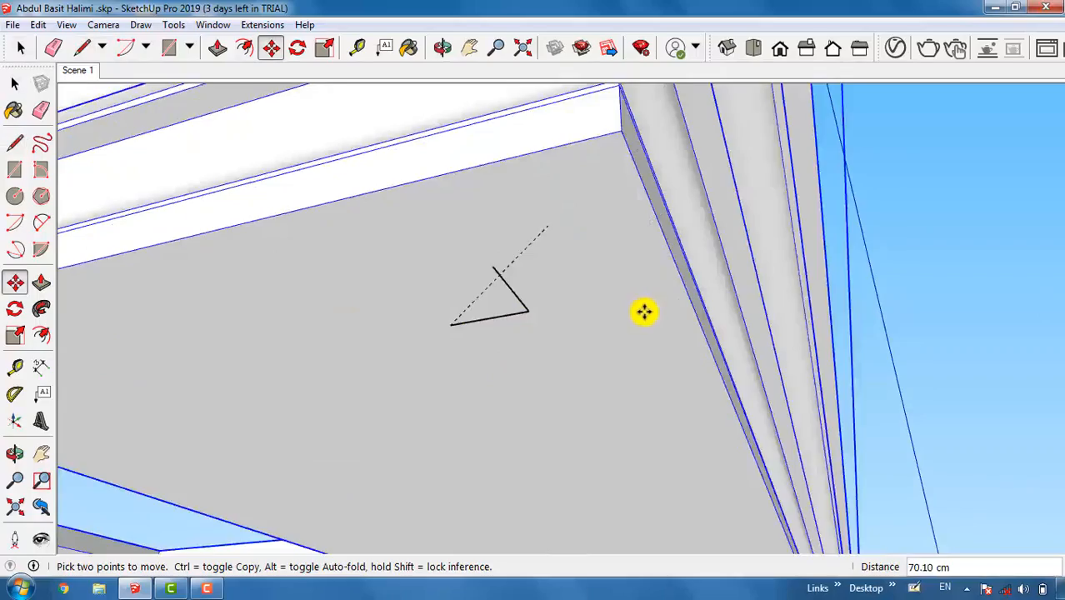
scroll(786, 381, "down", 3)
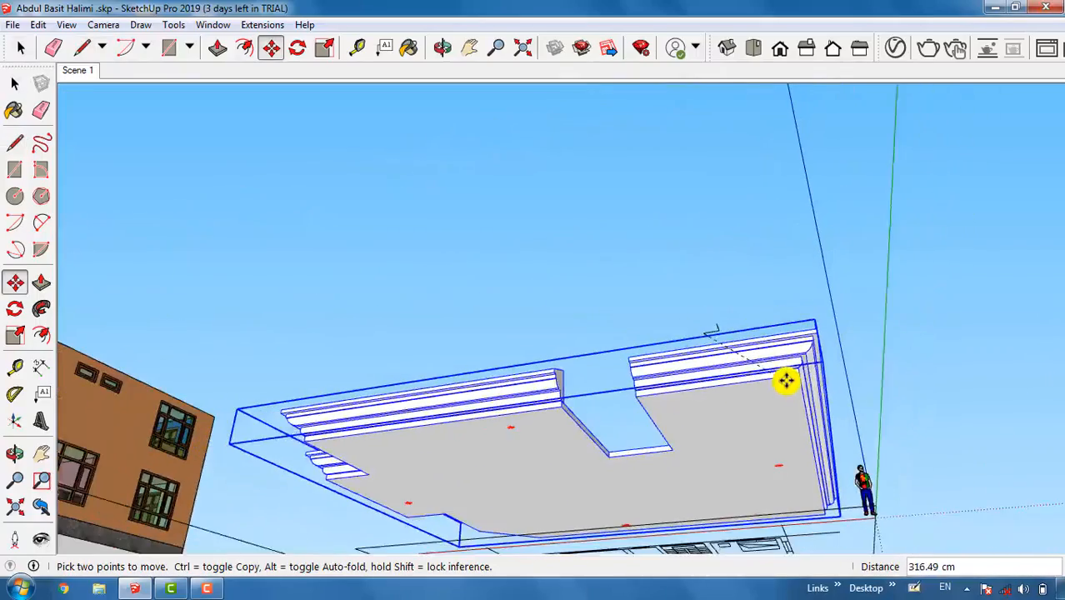
middle_click_drag(784, 377, 704, 492)
scroll(703, 490, "down", 7)
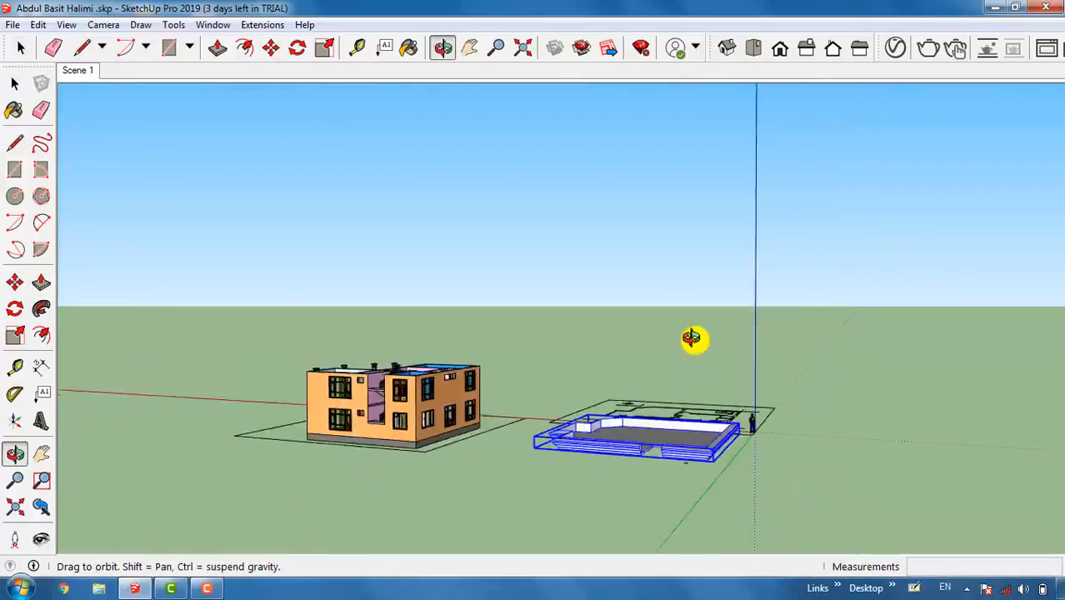
scroll(505, 317, "up", 6)
scroll(500, 410, "up", 5)
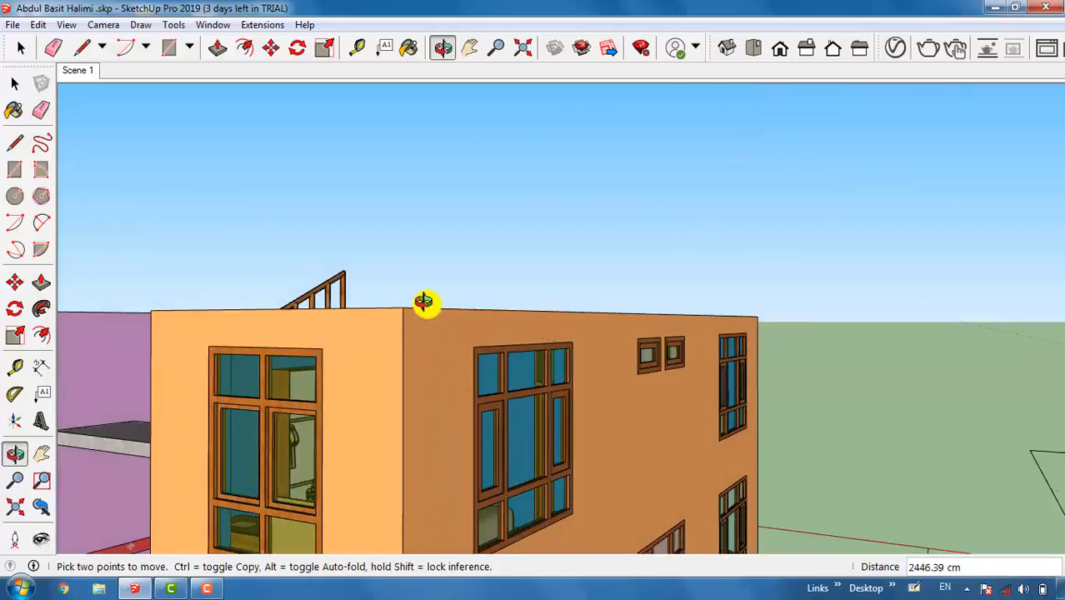
scroll(406, 304, "up", 3)
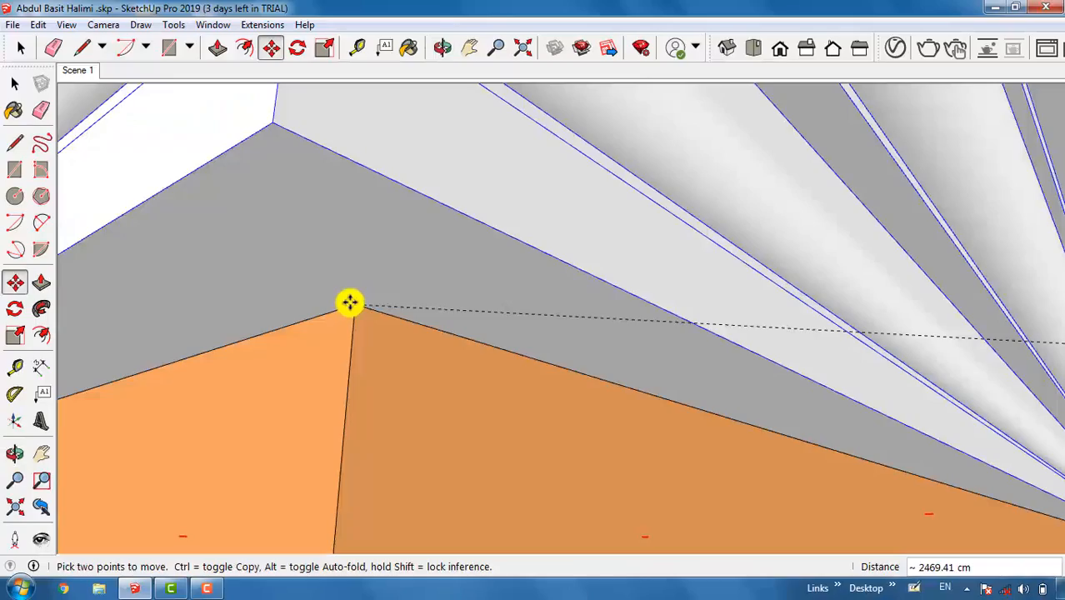
left_click(350, 302)
scroll(467, 371, "down", 2)
scroll(499, 355, "down", 5)
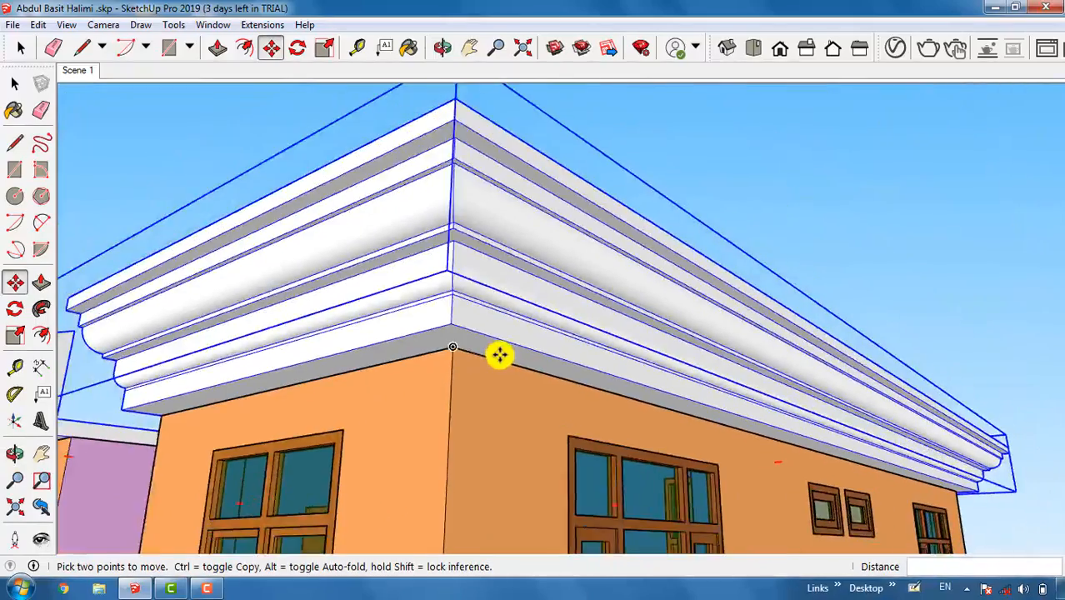
Open the roof slab group for editing and pick the Roofing Scalloped Ornate material from the Roofing collection for painting
middle_click_drag(359, 302, 491, 357)
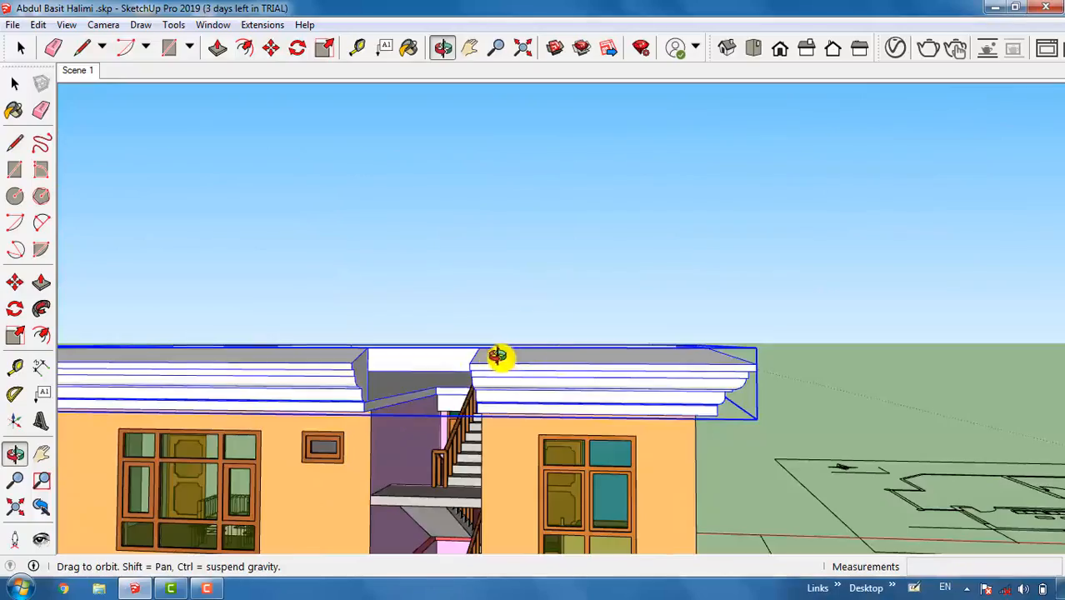
middle_click_drag(109, 360, 468, 448)
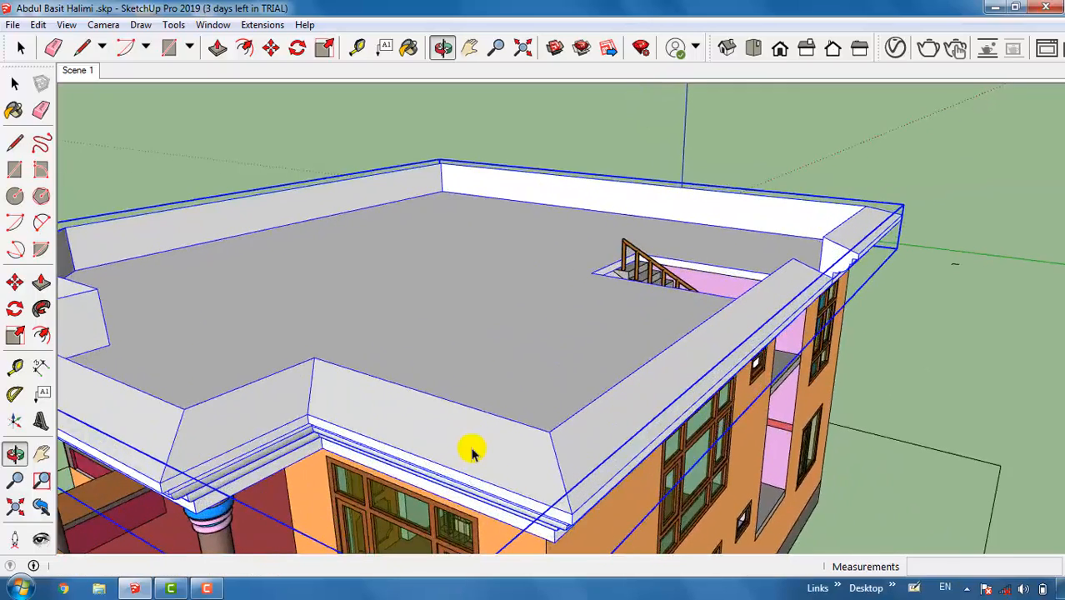
double_click(471, 450)
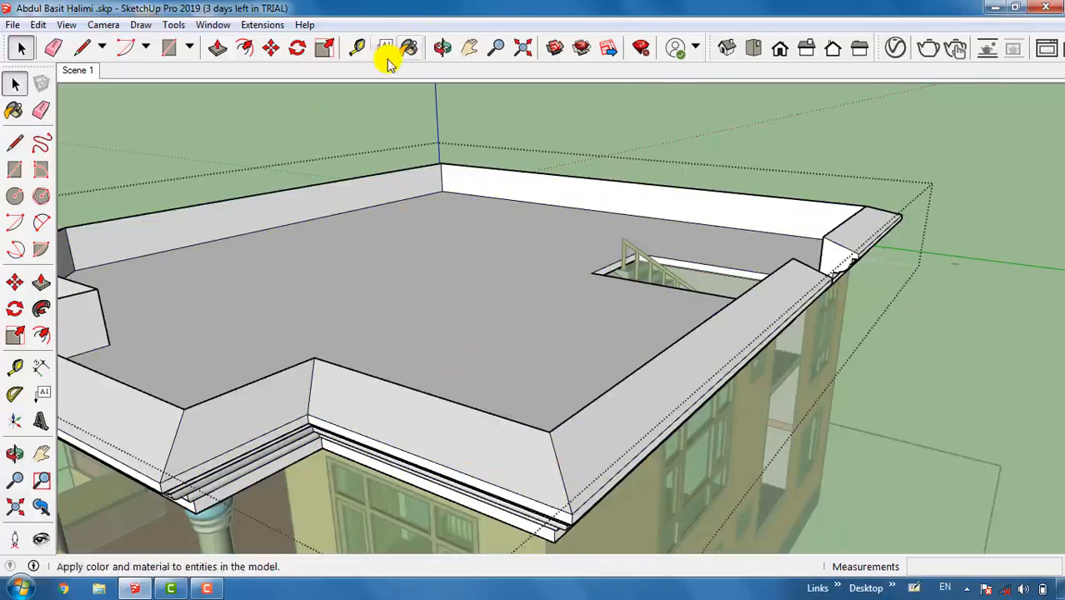
left_click(412, 48)
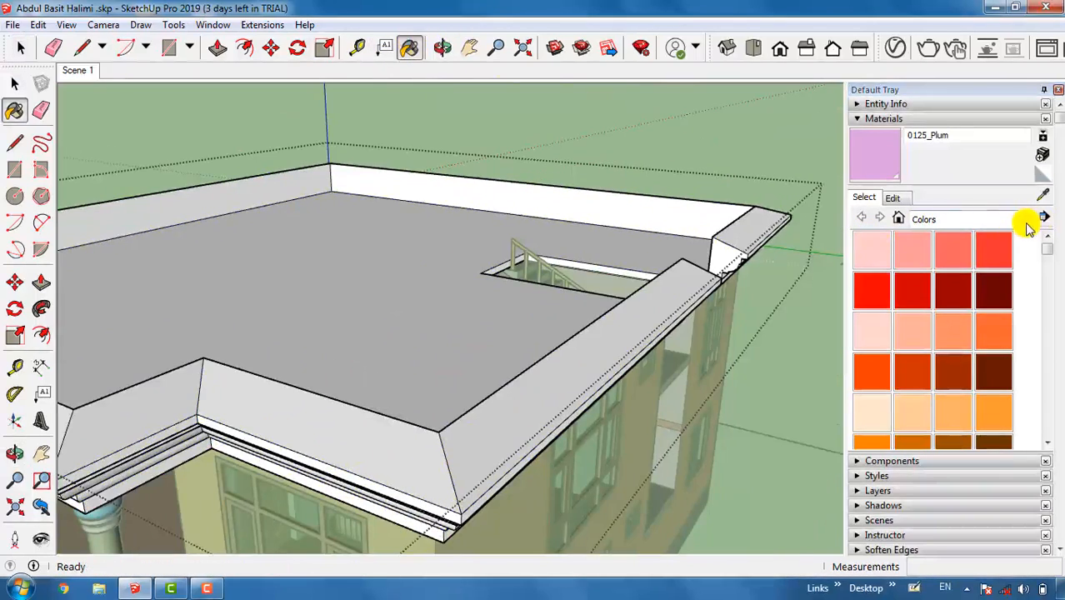
left_click(1026, 221)
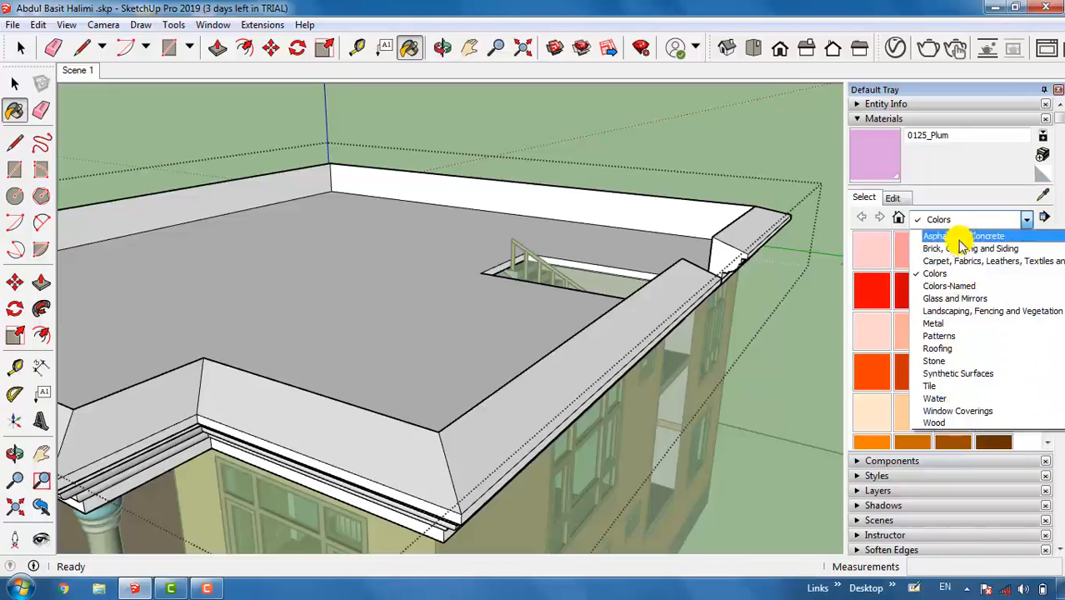
left_click(952, 350)
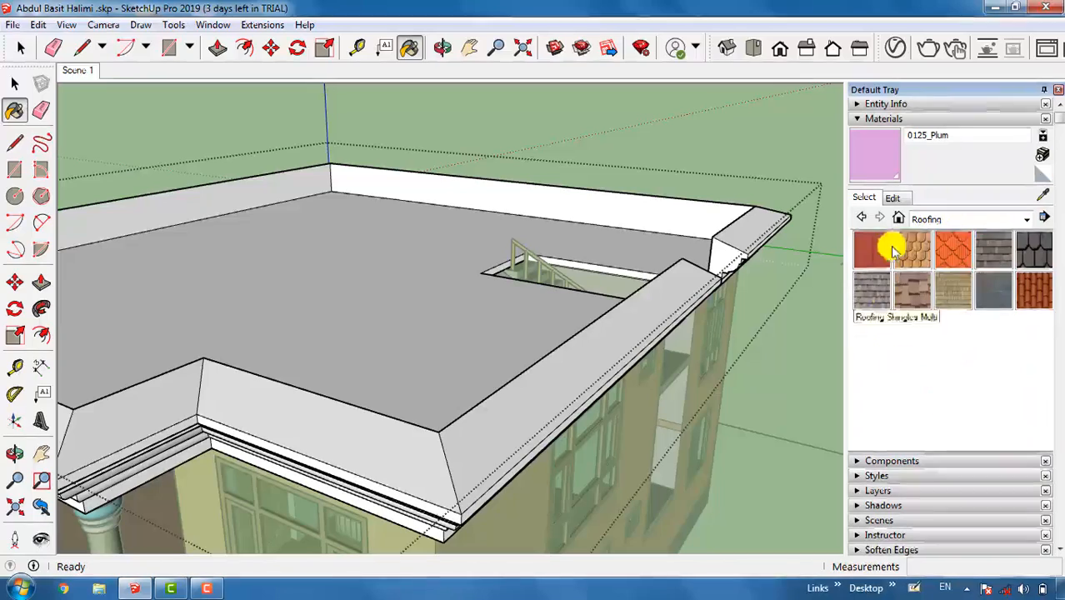
left_click(953, 252)
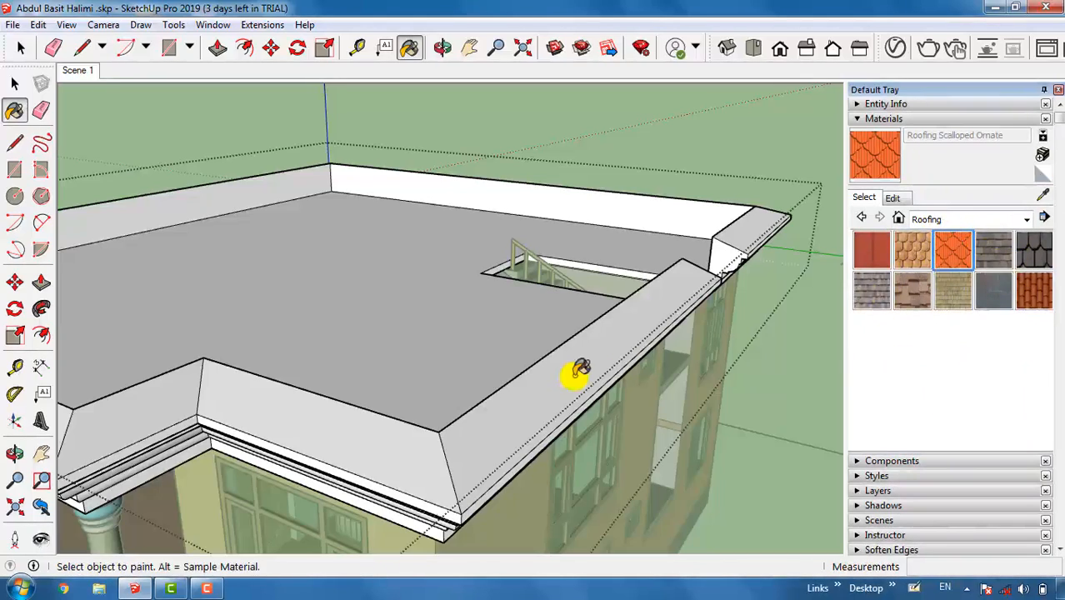
Paint the roof slab's sloped edges along the front recess and beside the stairwell opening with Roofing Scalloped Ornate
left_click(412, 434)
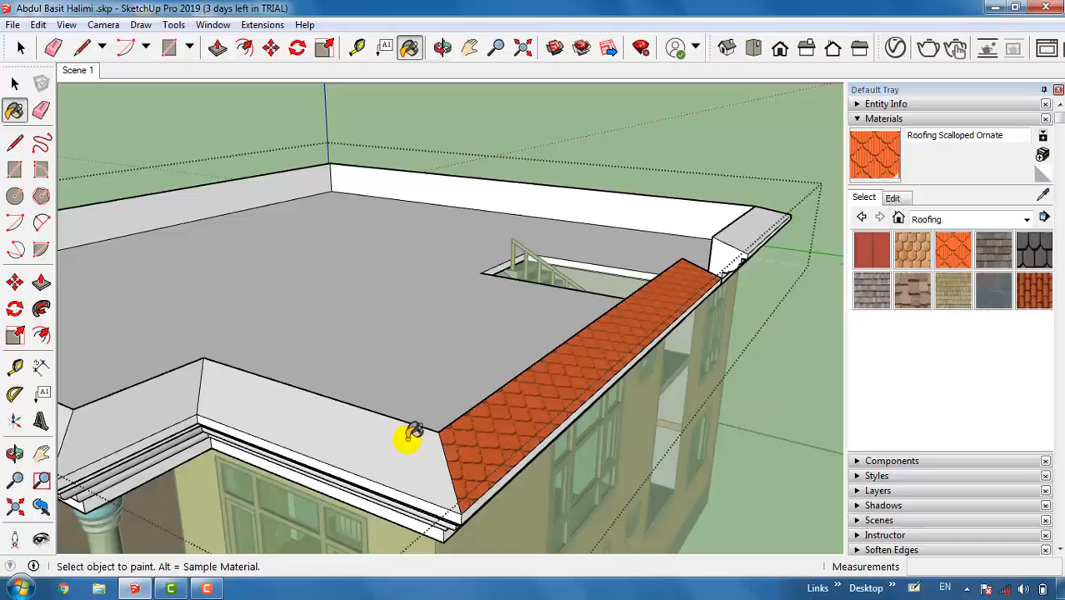
left_click(192, 398)
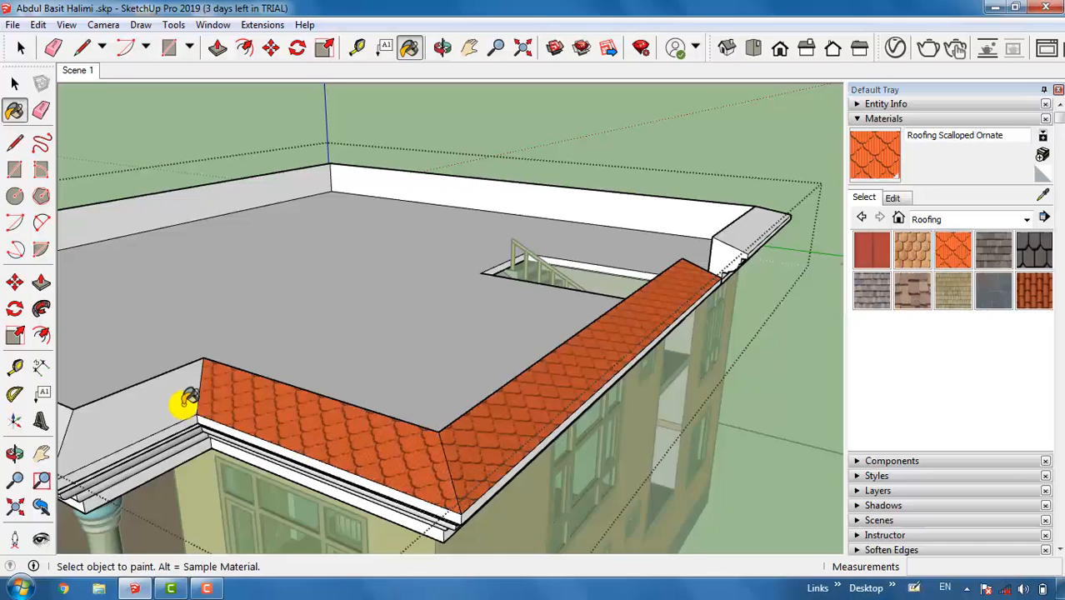
left_click(184, 404)
scroll(188, 406, "down", 1)
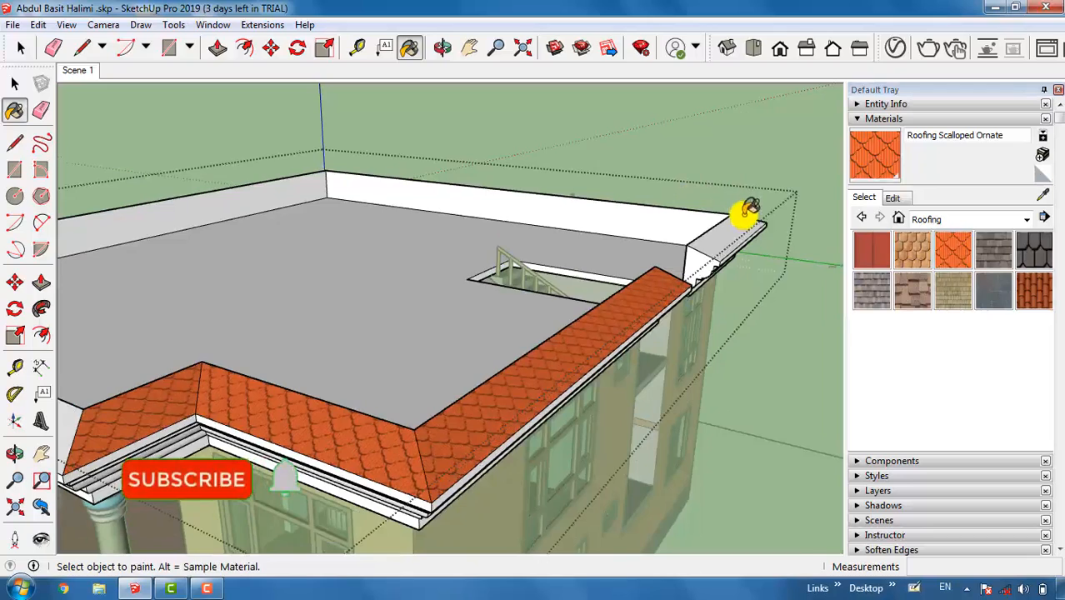
scroll(750, 210, "up", 5)
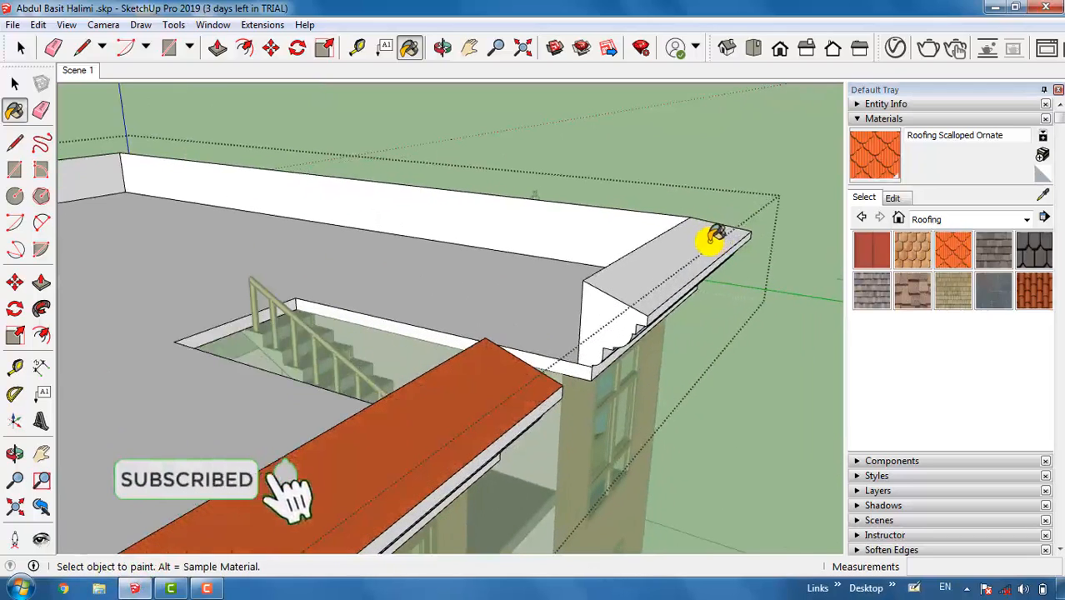
left_click(723, 215)
Paint the sloped edges along the far side and rear corner of the roof slab with Roofing Scalloped Ornate
middle_click_drag(459, 336, 414, 319)
scroll(385, 360, "down", 5)
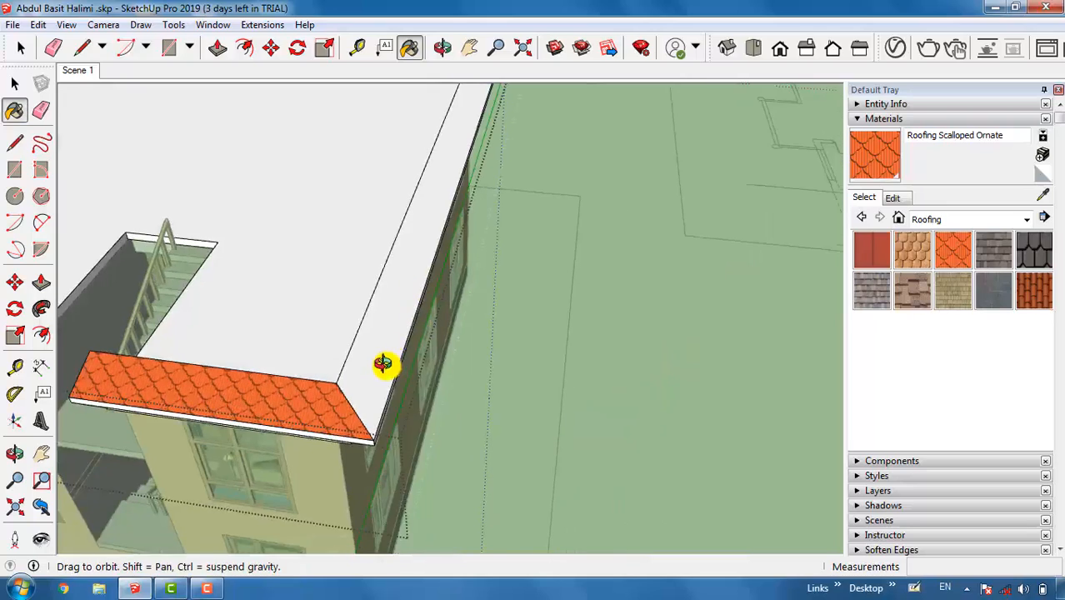
key("o")
scroll(410, 142, "up", 5)
mouse_move(410, 142)
left_mouse_down()
mouse_move(283, 243)
mouse_move(329, 231)
mouse_move(302, 247)
mouse_move(442, 128)
mouse_move(399, 278)
left_mouse_up()
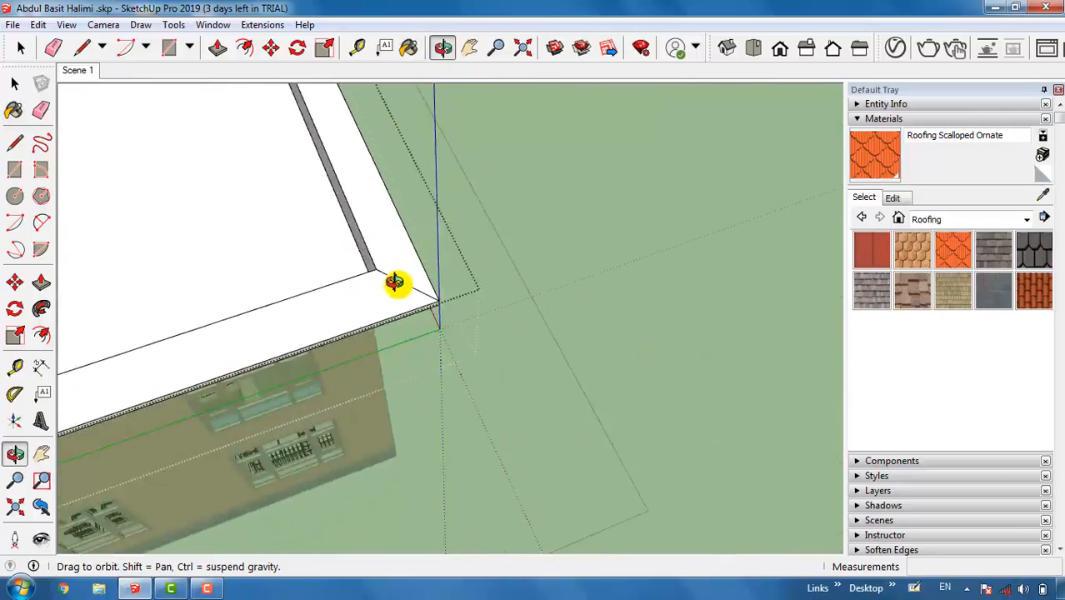
scroll(395, 281, "up", 6)
key("b")
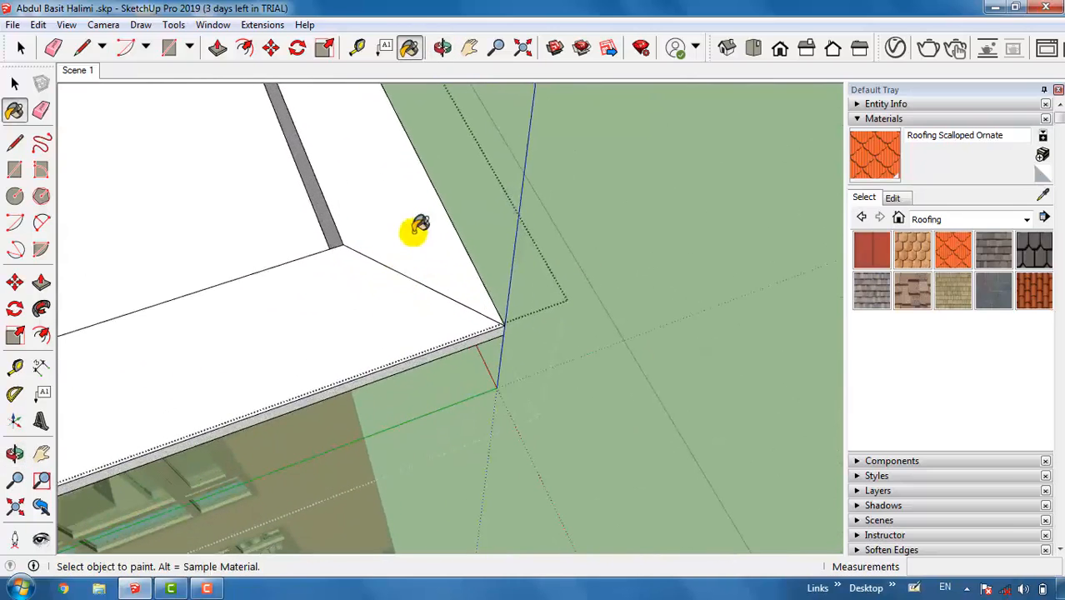
left_click(332, 336)
Paint the remaining sloped edges around the angled corner and the porch recess with Roofing Scalloped Ornate
scroll(404, 393, "down", 4)
scroll(450, 364, "down", 2)
middle_click_drag(476, 290, 397, 154)
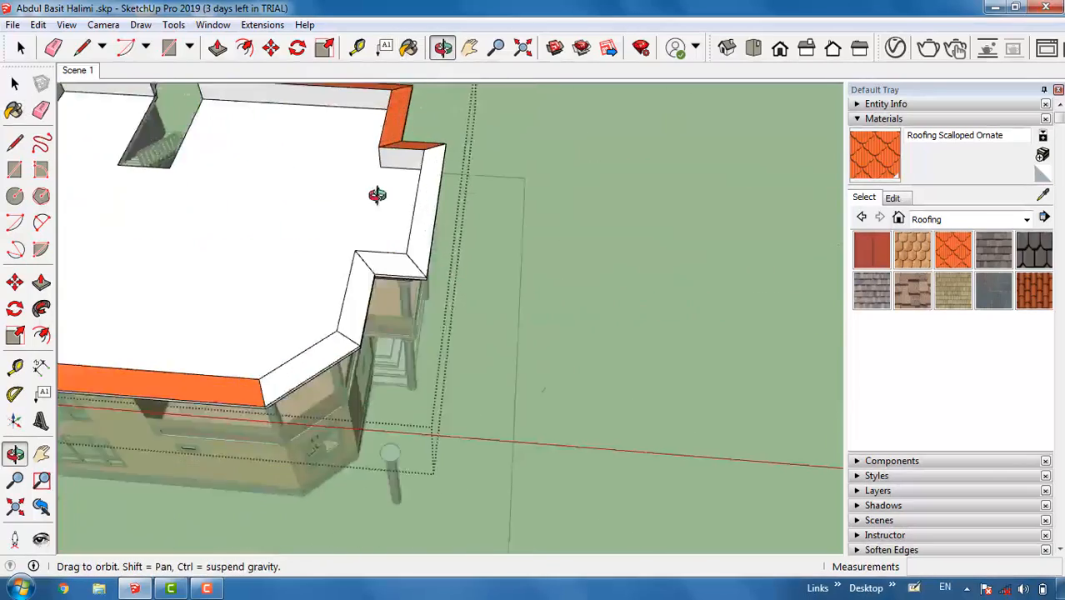
scroll(369, 255, "up", 6)
middle_click_drag(338, 276, 363, 224, "shift")
left_click(313, 434)
left_click(367, 325)
left_click(450, 225)
left_click(516, 175)
scroll(522, 249, "down", 1)
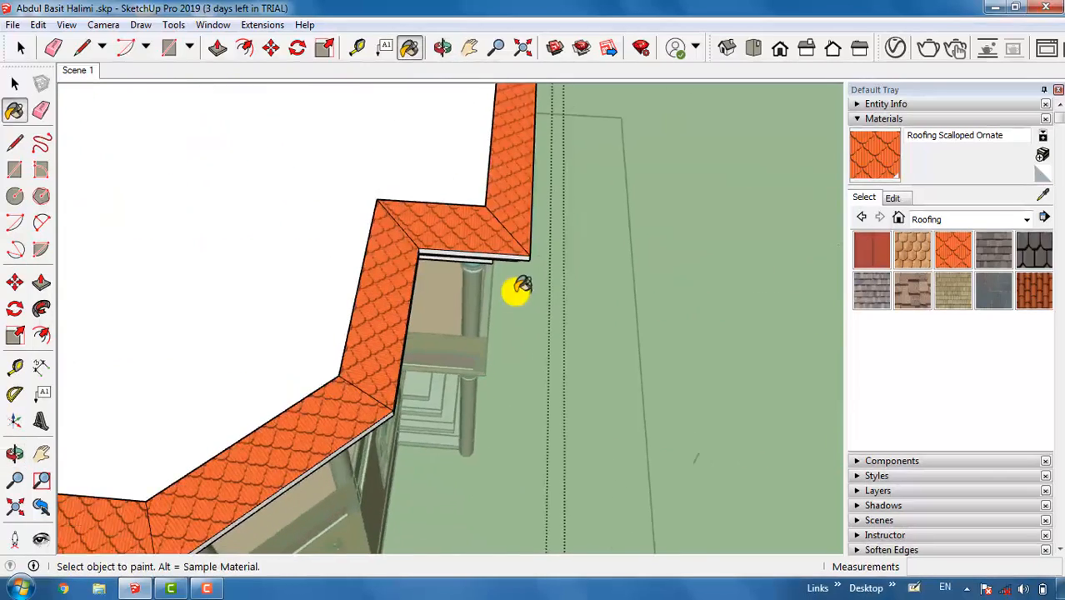
scroll(520, 270, "down", 2)
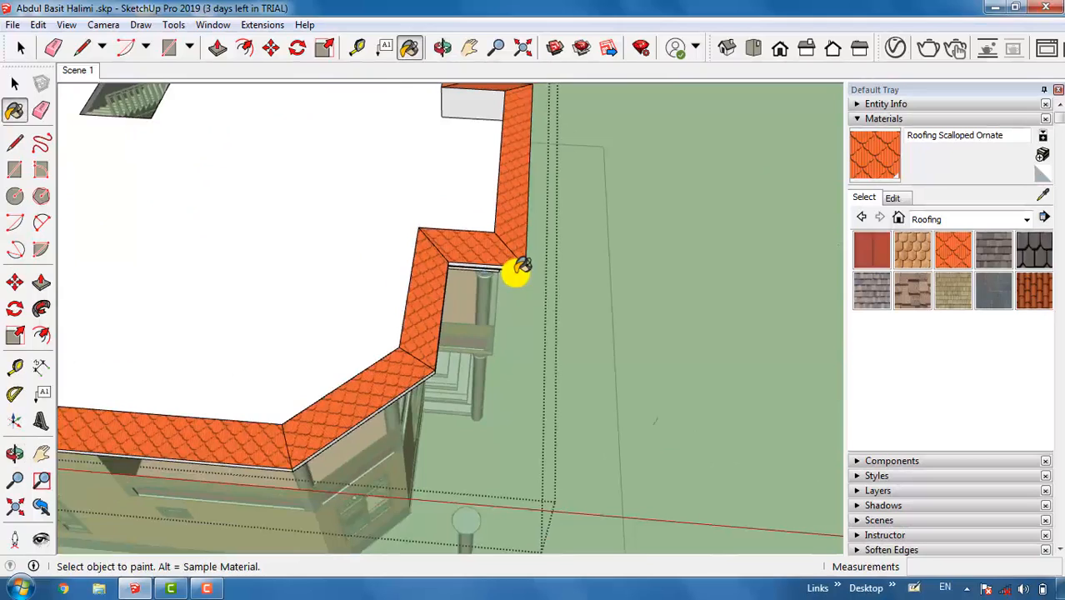
Sample 0098_DodgerBlue from the ring on the column capital and paint the cornice's lowest band above the column with it
middle_click_drag(410, 240, 313, 226)
scroll(438, 126, "up", 2)
scroll(109, 330, "up", 4)
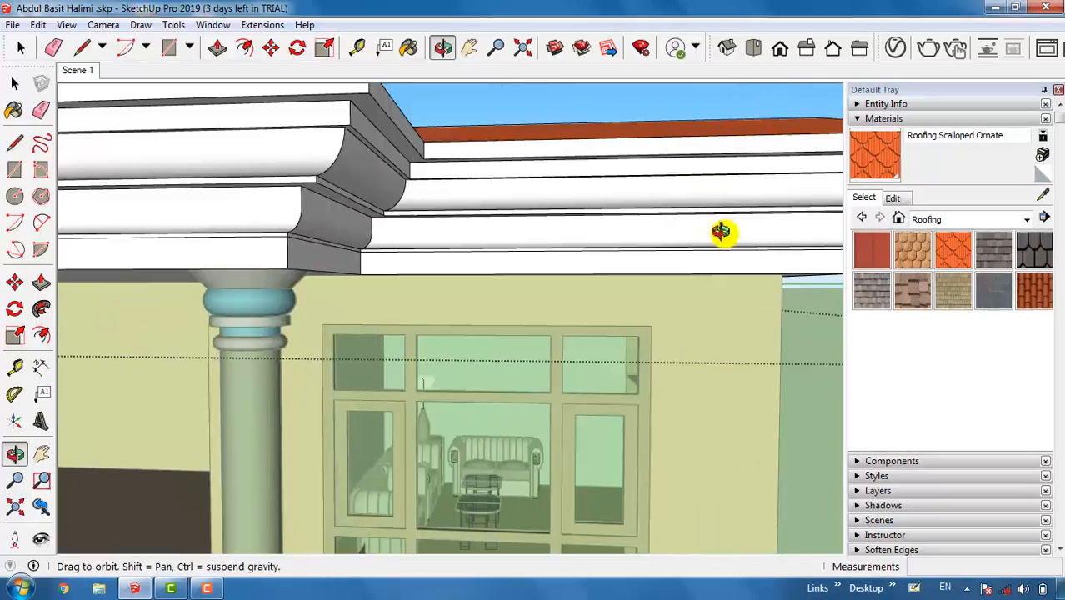
left_click(1041, 196)
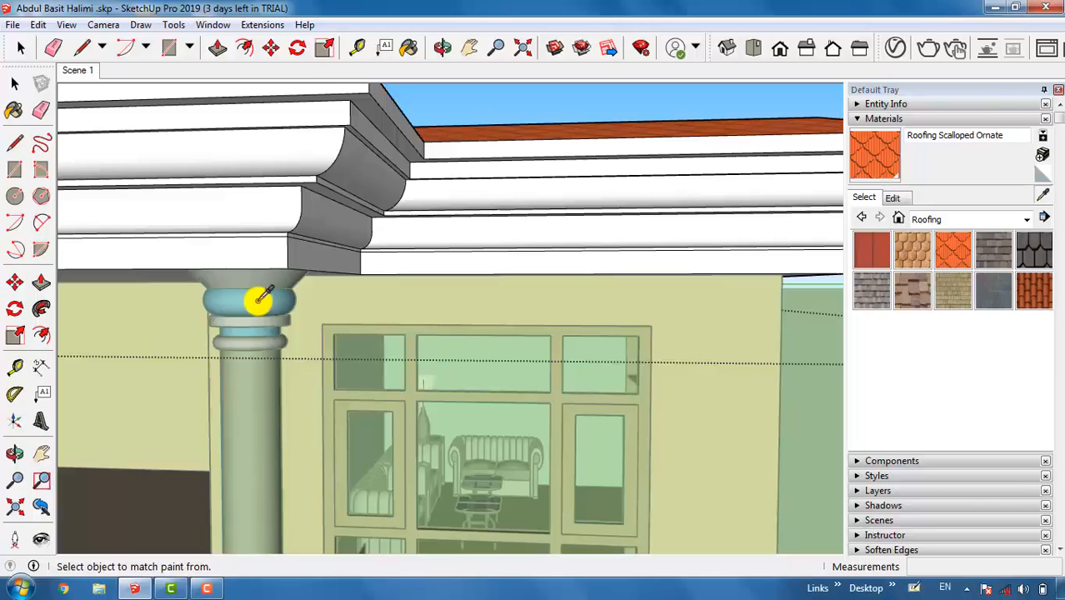
left_click(260, 300)
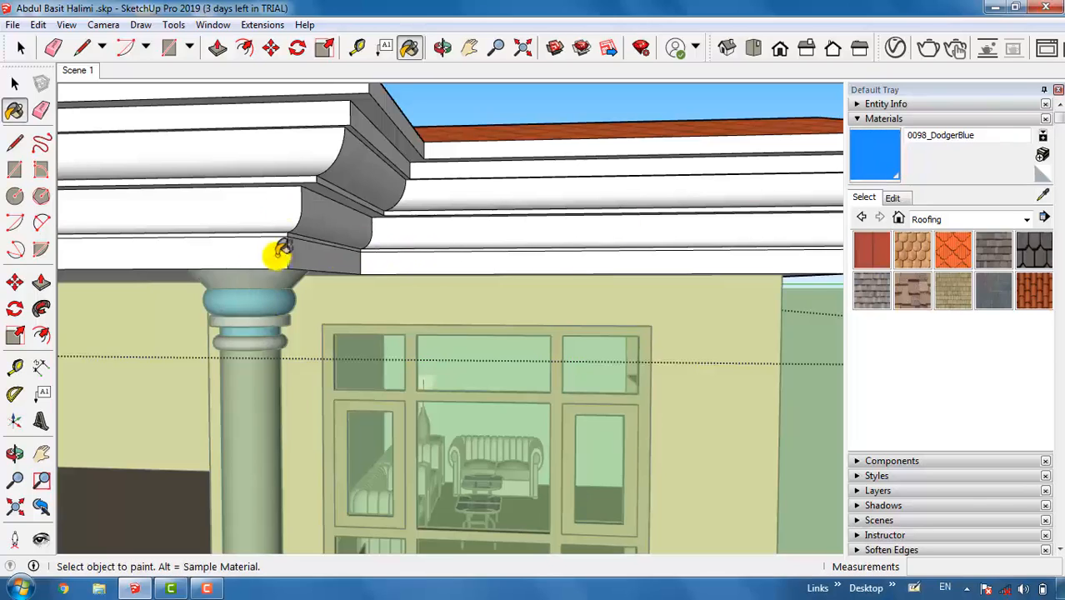
scroll(237, 230, "up", 8)
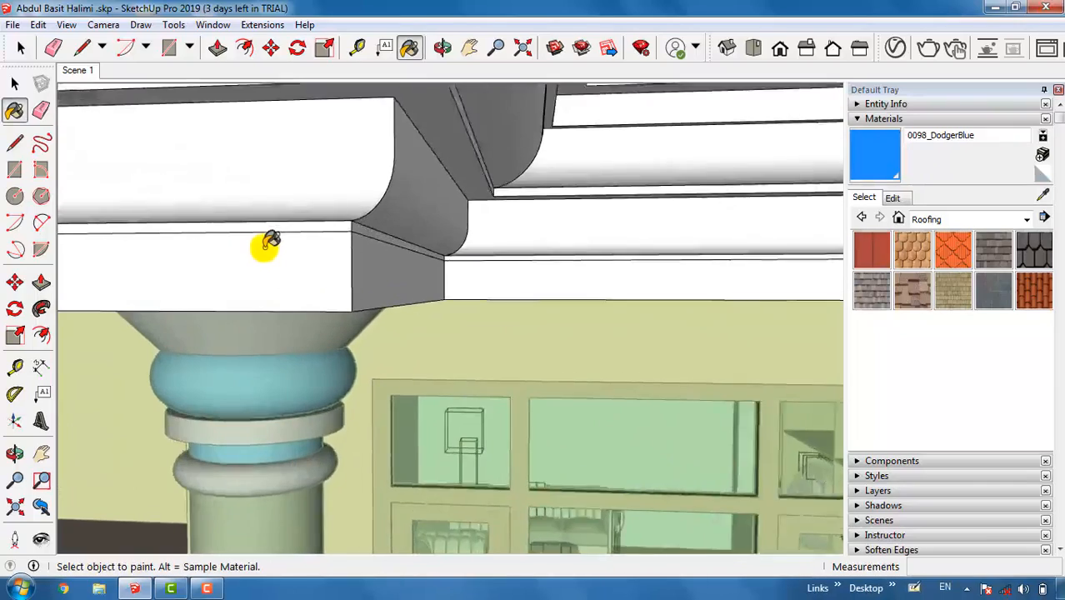
left_click(373, 240)
left_click(416, 251)
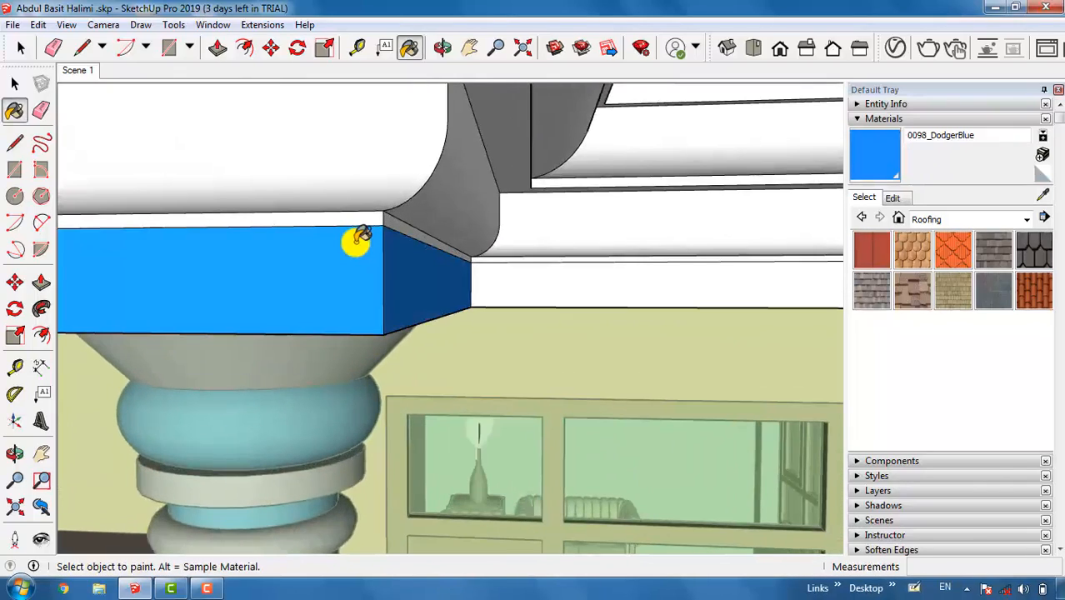
Erase the thin dividing edges along the cornice's lowest band above the column and repaint the merged faces with 0098_DodgerBlue
key("e")
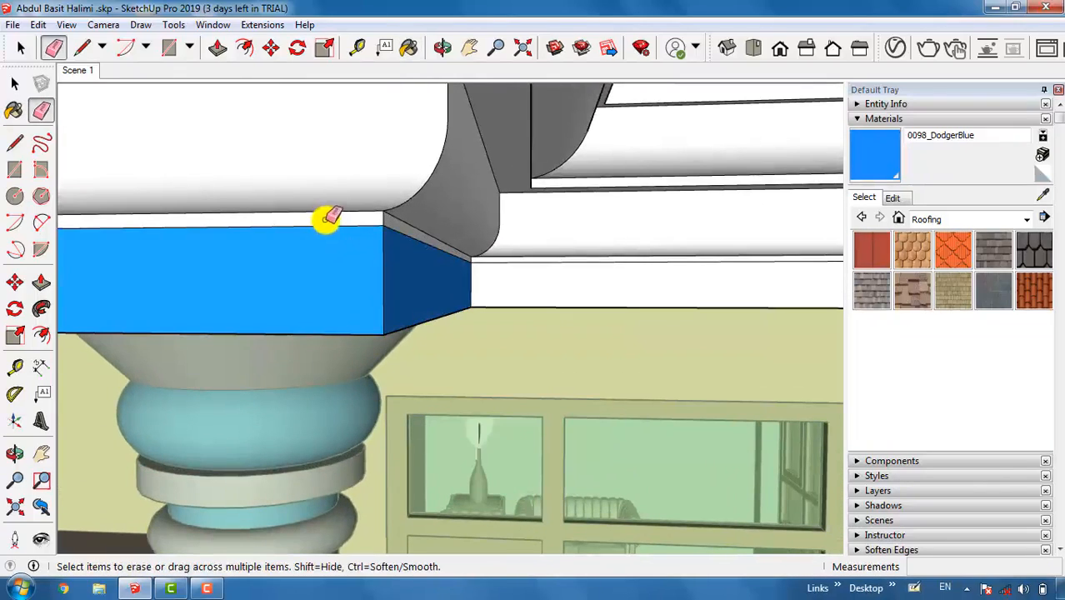
left_click(407, 237)
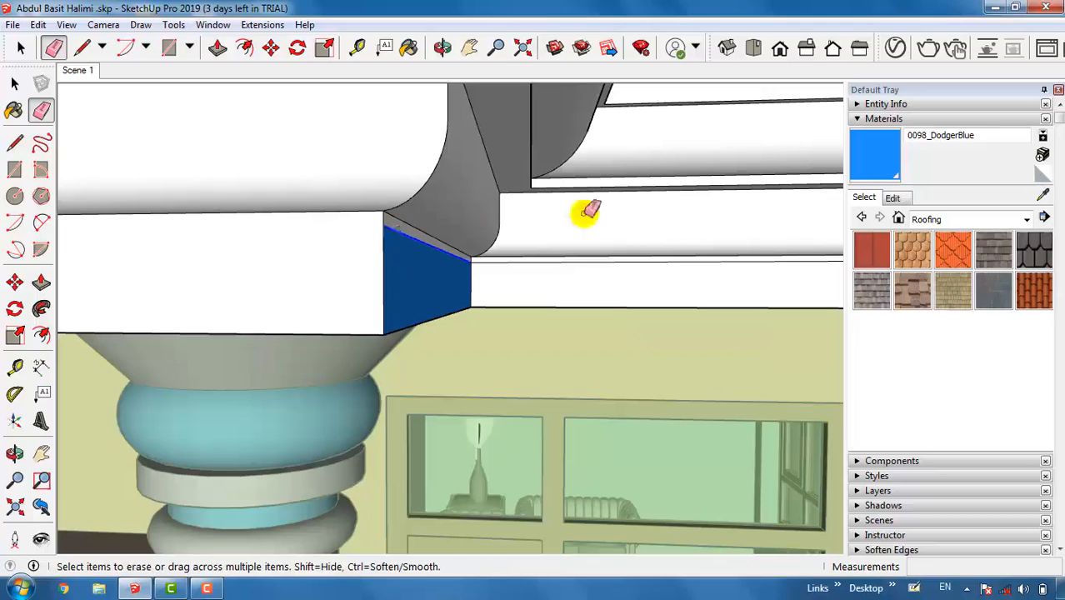
left_click(872, 155)
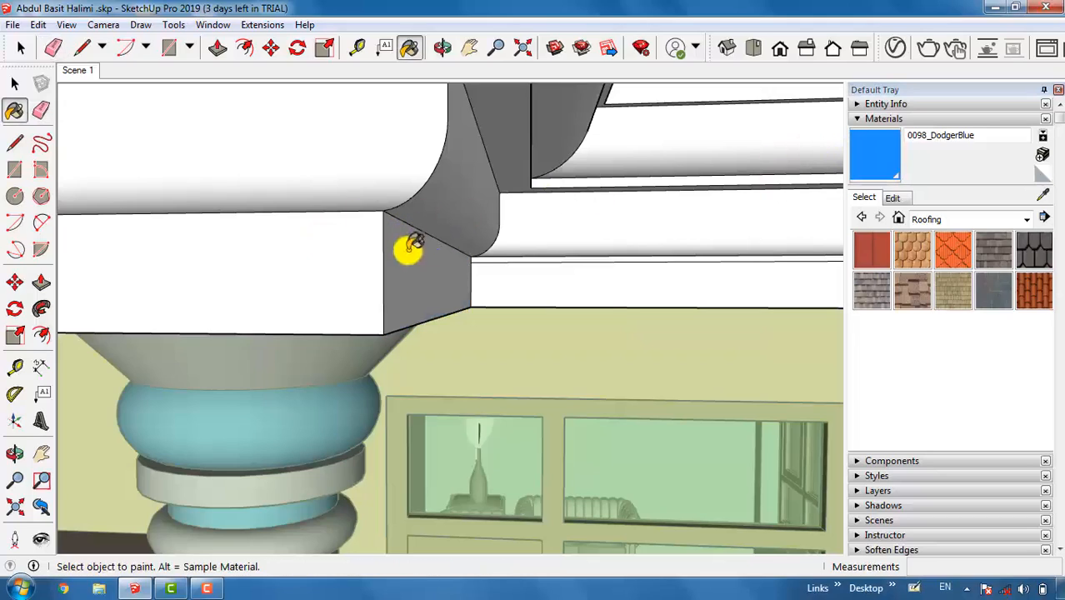
left_click(389, 265)
left_click(398, 267)
scroll(403, 308, "down", 5)
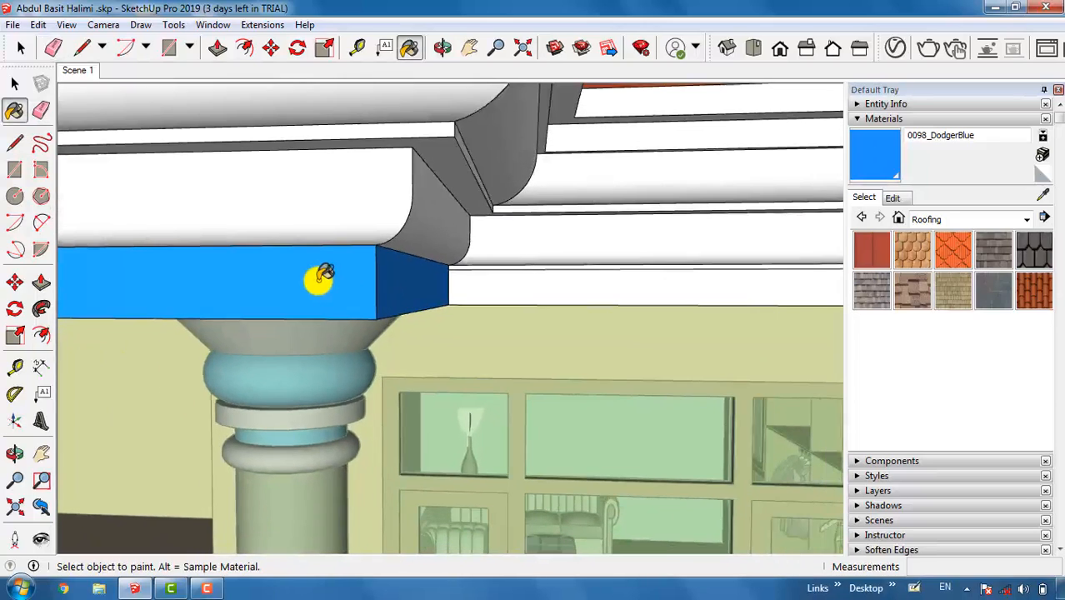
scroll(325, 275, "down", 1)
Sample 0125_Plum from the column capital and paint both curved mouldings of the cornice with it
left_click(1041, 195)
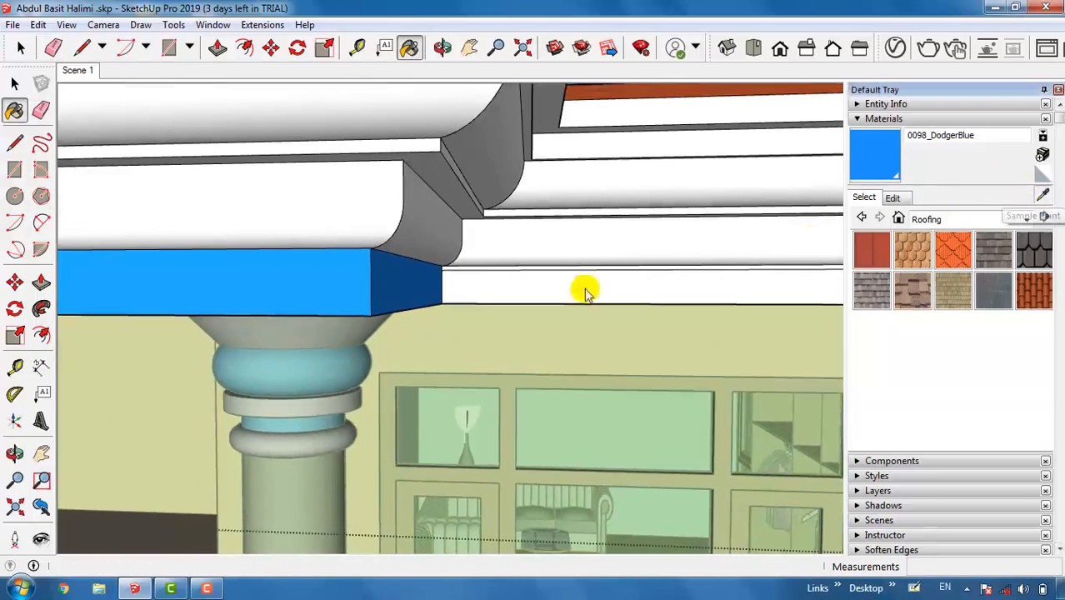
left_click(333, 421)
left_click(407, 243)
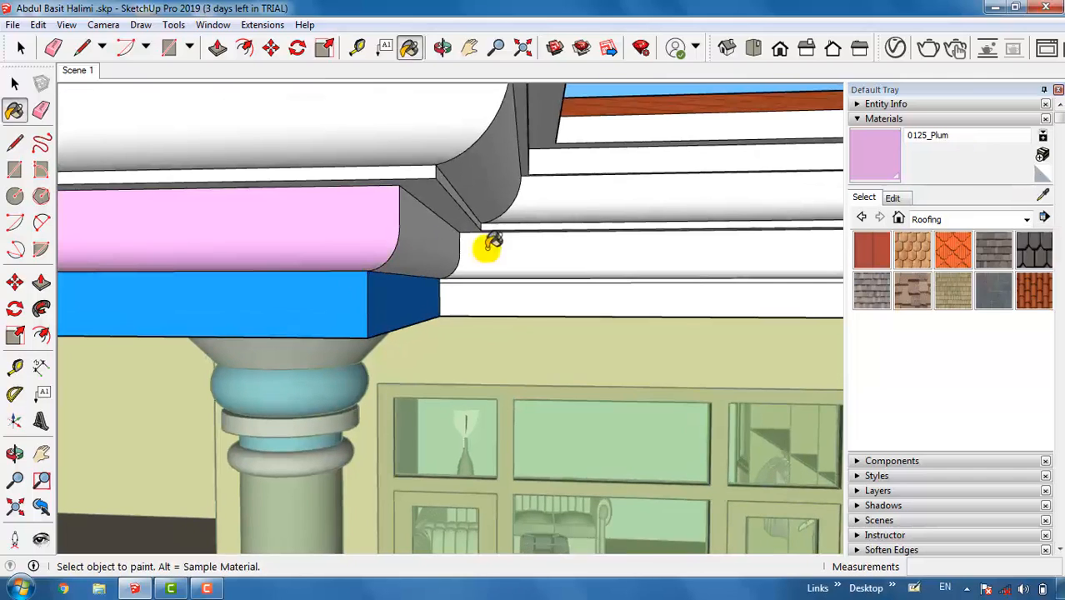
left_click(488, 263)
middle_click_drag(411, 122, 481, 173)
left_click(480, 173)
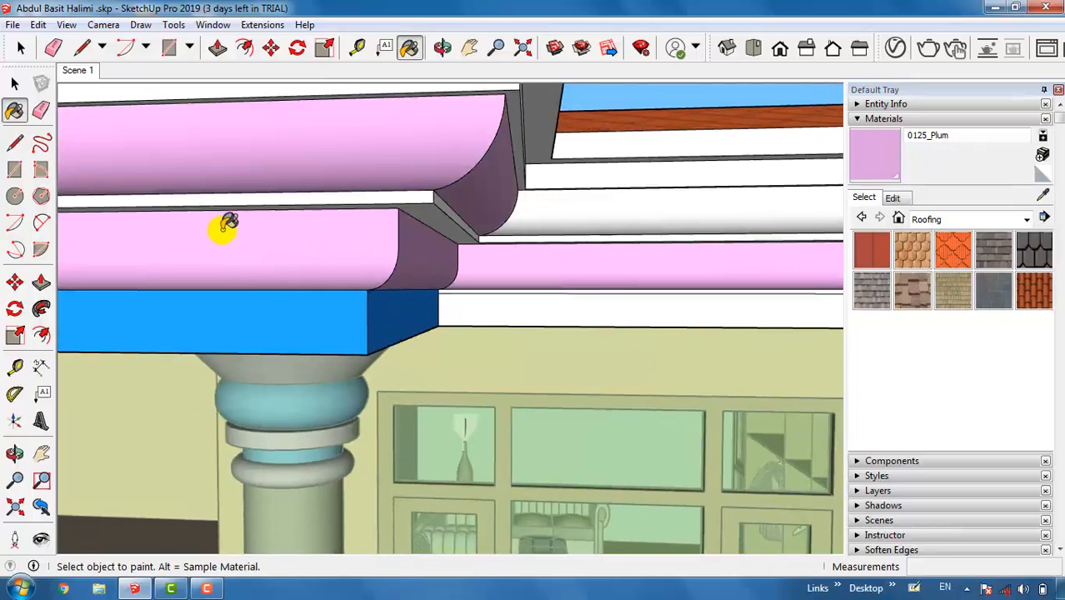
scroll(210, 228, "down", 2)
scroll(189, 257, "down", 4)
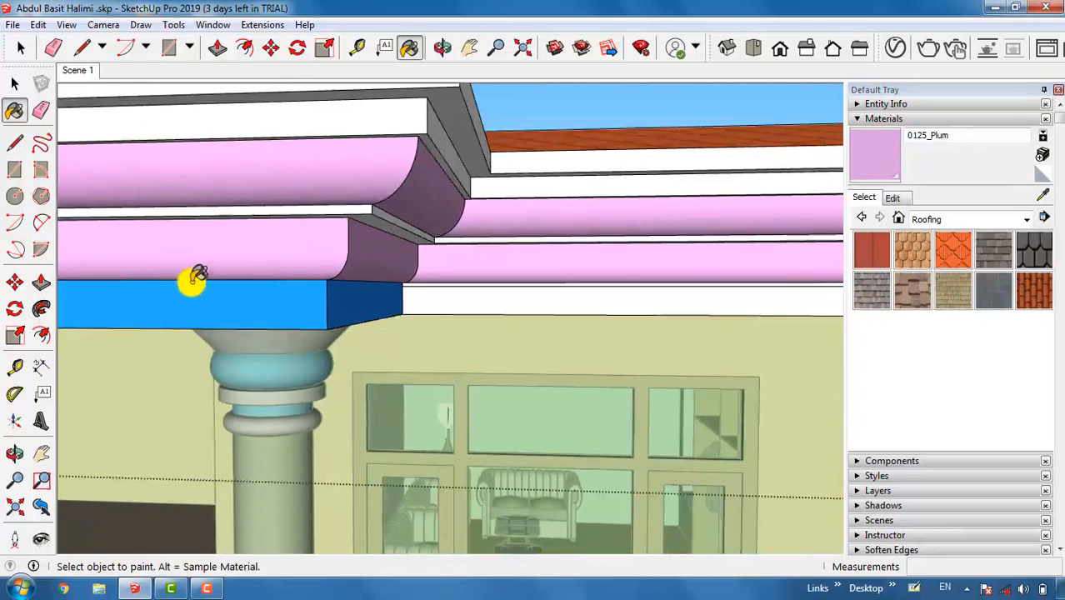
Paint the cornice's top fascia, directly under the roofing tiles, with 0125_Plum on both the projecting and recessed parts
scroll(394, 124, "up", 1)
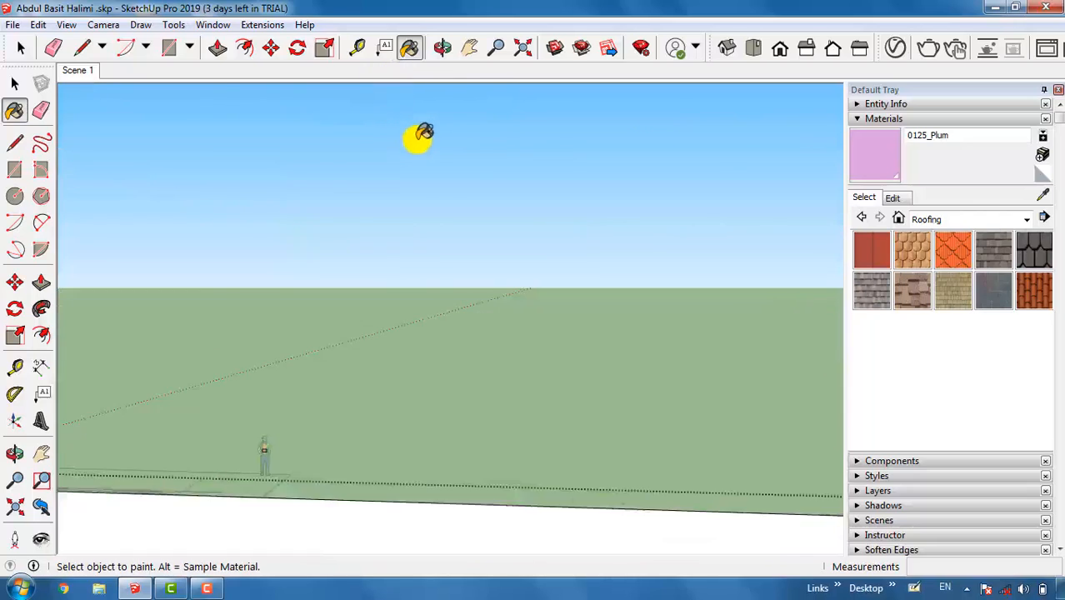
scroll(415, 142, "down", 2)
scroll(449, 253, "up", 1)
scroll(465, 184, "up", 1)
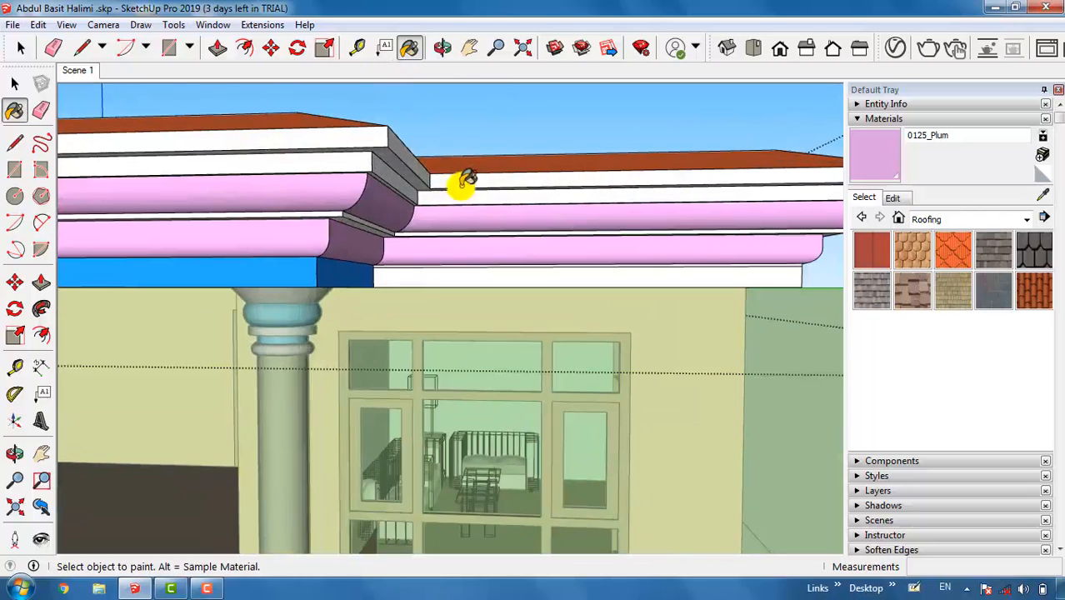
left_click(404, 148)
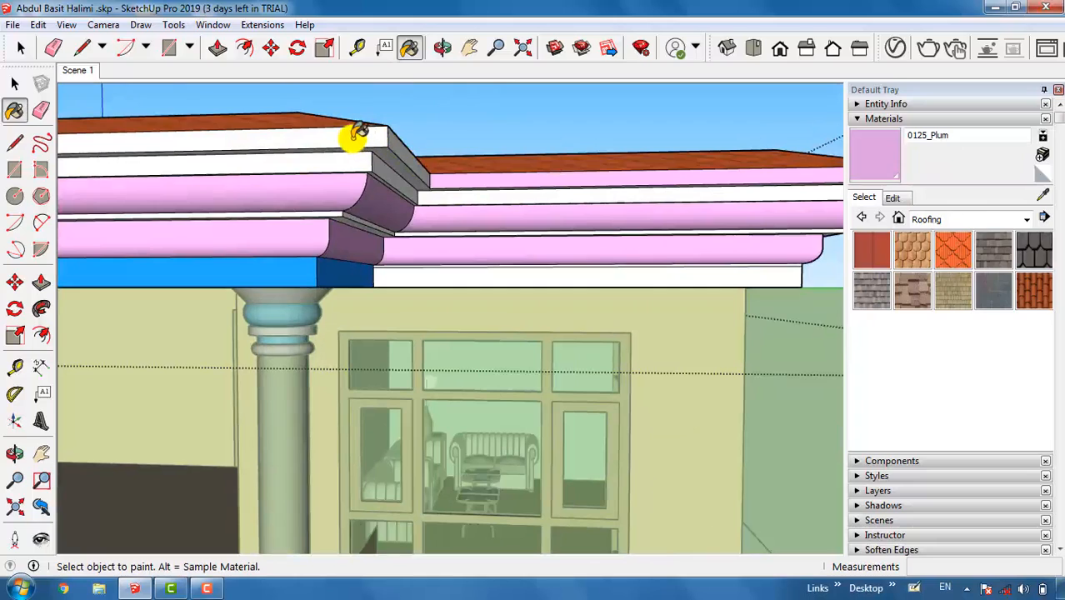
left_click(355, 136)
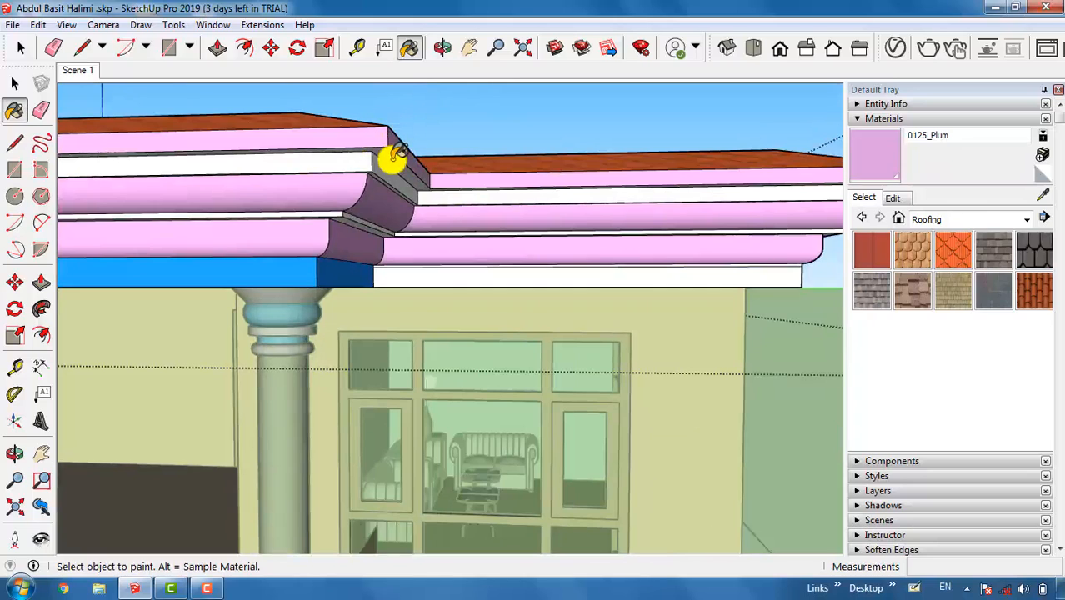
scroll(393, 153, "up", 2)
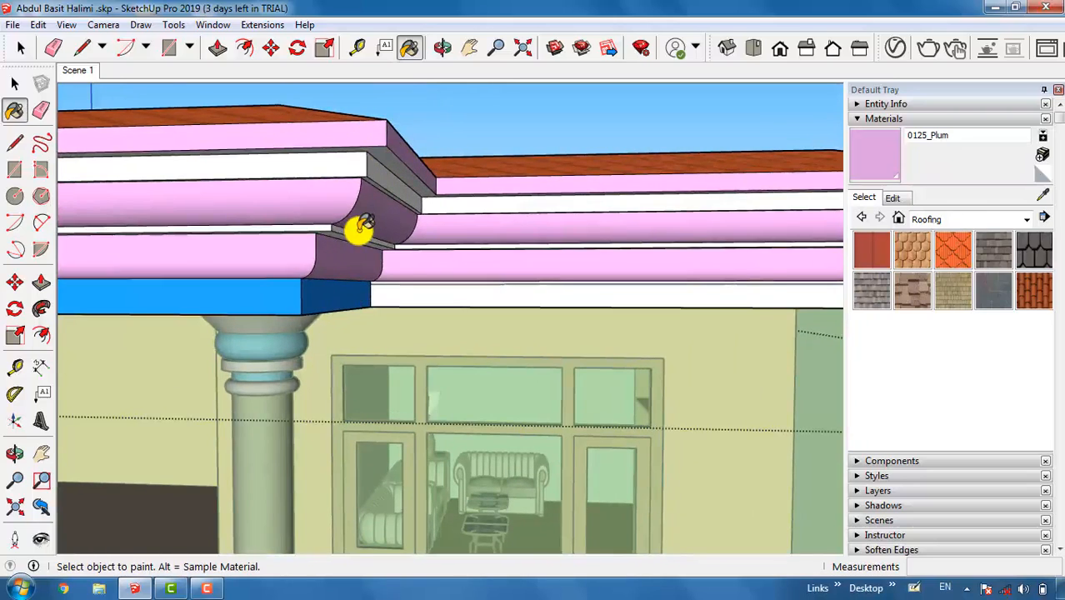
Sample 0098_DodgerBlue from the painted cornice band and apply it to the unpainted flat bands and ledges between the mouldings
scroll(360, 228, "up", 1)
scroll(359, 279, "down", 3)
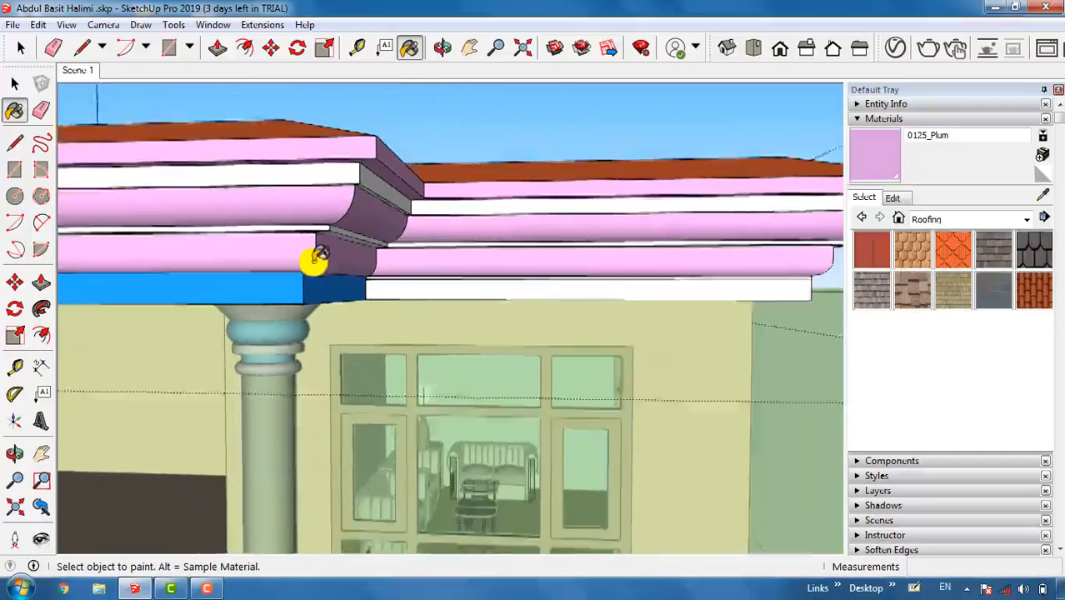
scroll(316, 258, "down", 2)
left_click(1042, 194)
left_click(285, 279)
scroll(583, 285, "up", 5)
scroll(405, 488, "down", 5)
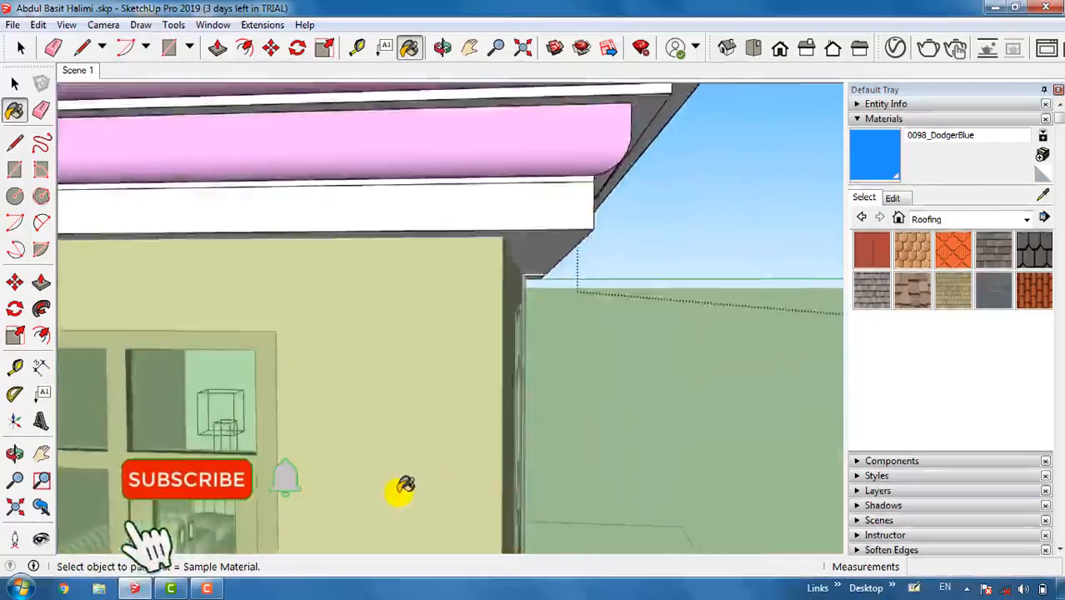
scroll(233, 220, "up", 5)
scroll(314, 343, "up", 2)
left_click(316, 341)
left_click(425, 317)
left_click(466, 238)
left_click(421, 207)
left_click(452, 375)
left_click(454, 355)
Paint the flat bands of the cornice section ending beside the stairwell with 0098_DodgerBlue
scroll(467, 367, "up", 2)
scroll(107, 281, "down", 5)
mouse_move(106, 281)
middle_mouse_down()
mouse_move(511, 281)
mouse_move(133, 368)
middle_mouse_up()
key("e")
key("b")
left_click(145, 400)
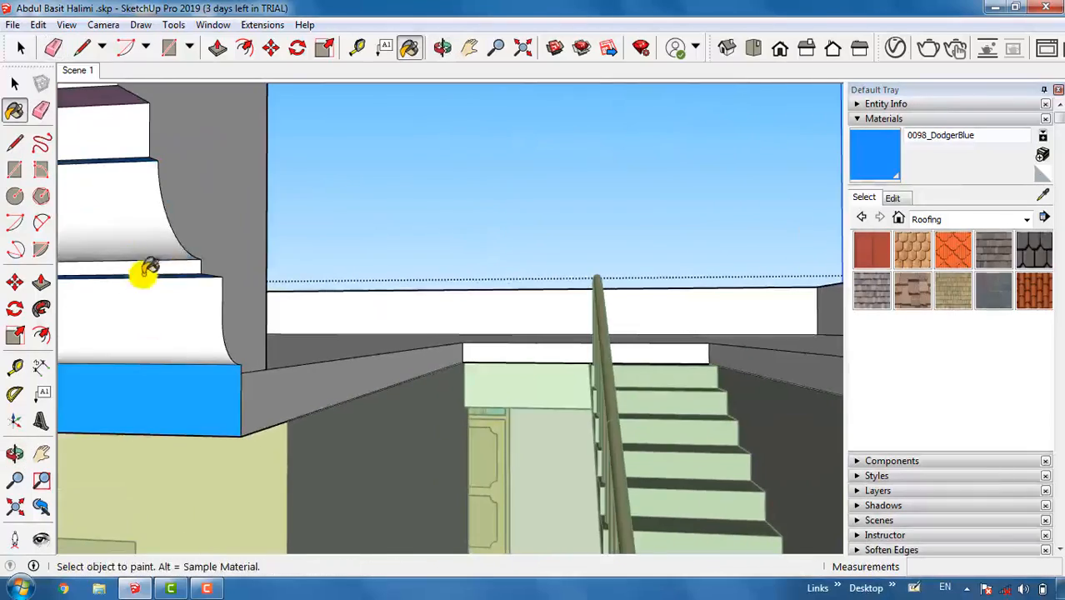
scroll(392, 323, "down", 5)
scroll(279, 262, "up", 4)
left_click(375, 450)
left_click(382, 325)
Sample 0125_Plum and paint the top fascia and both curved mouldings of the cornice section beside the stairwell
mouse_move(382, 318)
middle_mouse_down()
mouse_move(374, 288)
mouse_move(417, 325)
middle_mouse_up()
left_click(420, 201, "alt")
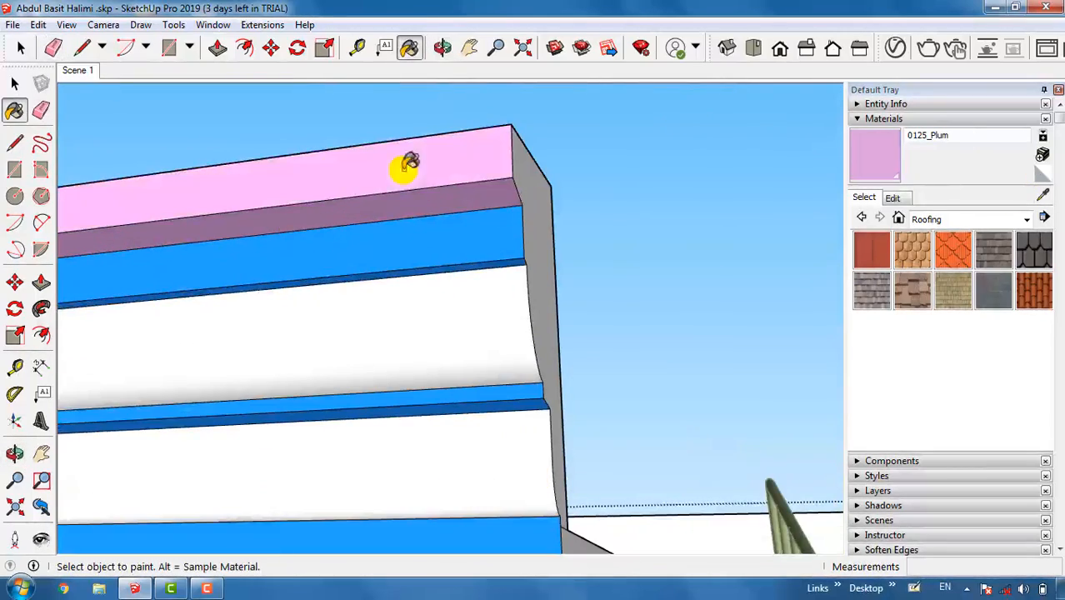
left_click(442, 163)
left_click(471, 325)
left_click(472, 429)
scroll(474, 333, "down", 1)
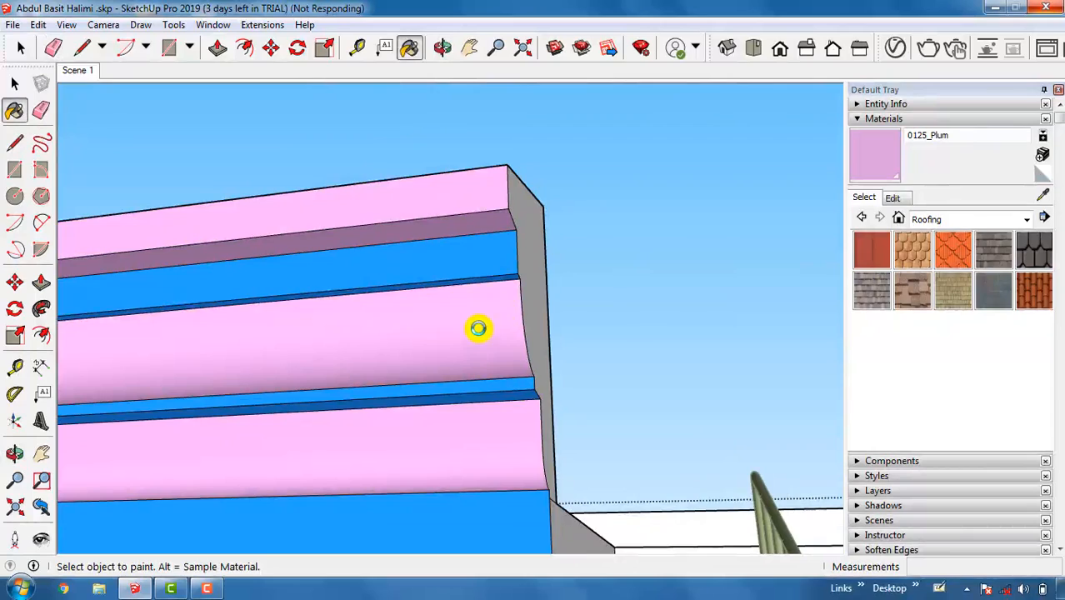
Paint the top fascia and curved mouldings of the cornice side meeting at the outer roof corner with 0125_Plum
scroll(478, 328, "down", 5)
scroll(659, 359, "up", 4)
left_click(634, 321)
left_click(685, 204)
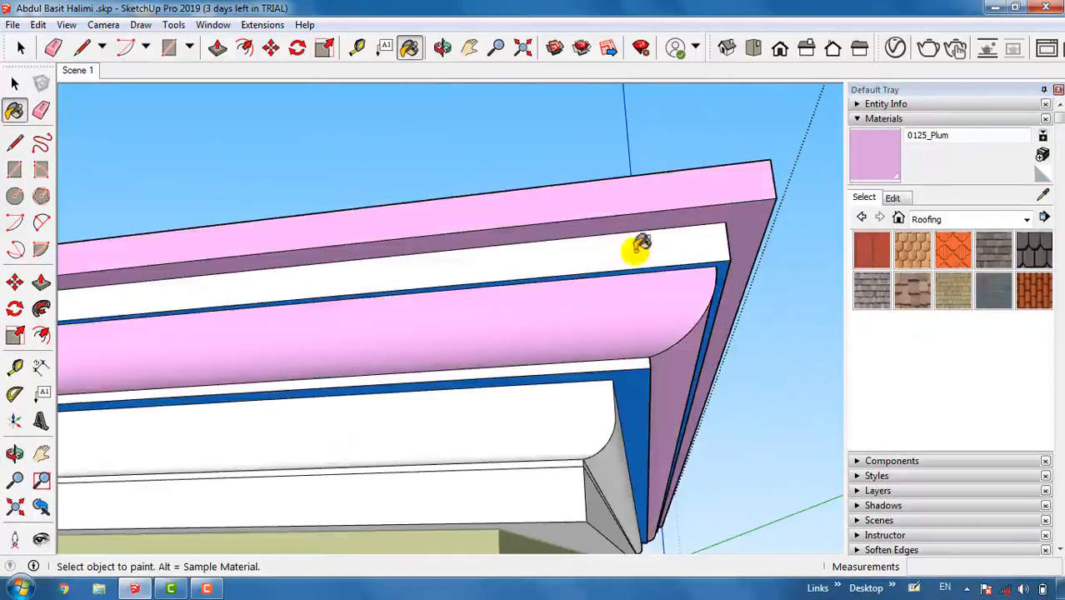
left_click(633, 417)
middle_click_drag(692, 406, 516, 378, "shift")
scroll(516, 378, "up", 2)
Sample 0098_DodgerBlue and paint the three flat bands of the cornice side at the outer roof corner
left_click(451, 325, "alt")
left_click(467, 167)
left_click(450, 307)
left_click(404, 458)
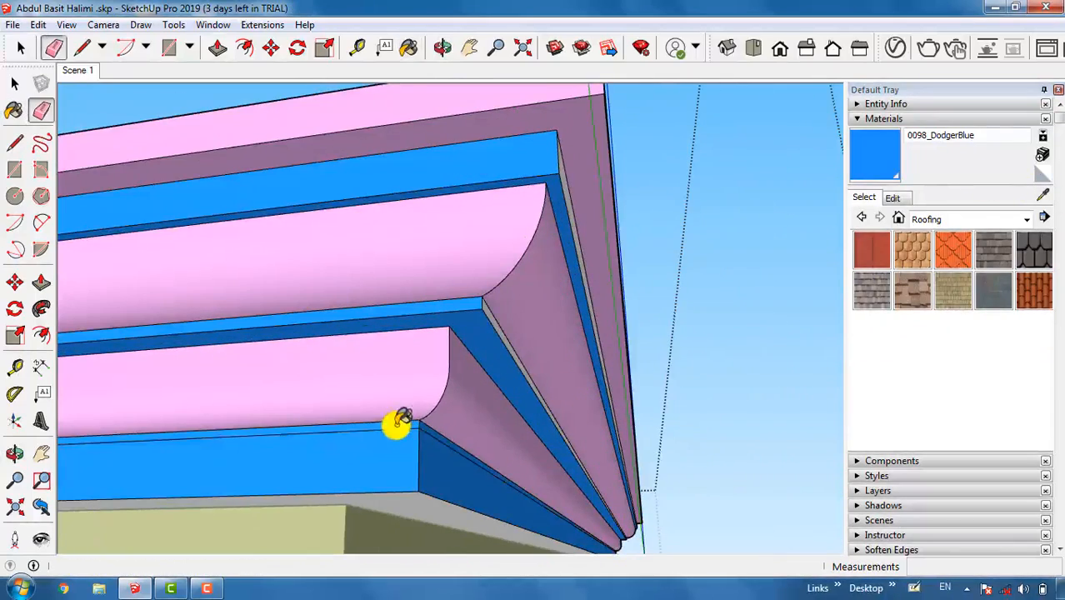
Paint the remaining narrow strips of the cornice side past the outer roof corner with 0098_DodgerBlue
key("b")
scroll(554, 308, "up", 2)
left_click(440, 319)
scroll(440, 319, "down", 3)
middle_click_drag(440, 320, 278, 331)
left_click(278, 330)
middle_click_drag(575, 492, 275, 421)
Sample 0125_Plum and paint the top fascia, its underside and both curved mouldings of the next cornice side
scroll(419, 426, "up", 6)
left_click(367, 325, "alt")
left_click(441, 225)
left_click(355, 219)
left_click(492, 367)
left_click(492, 459)
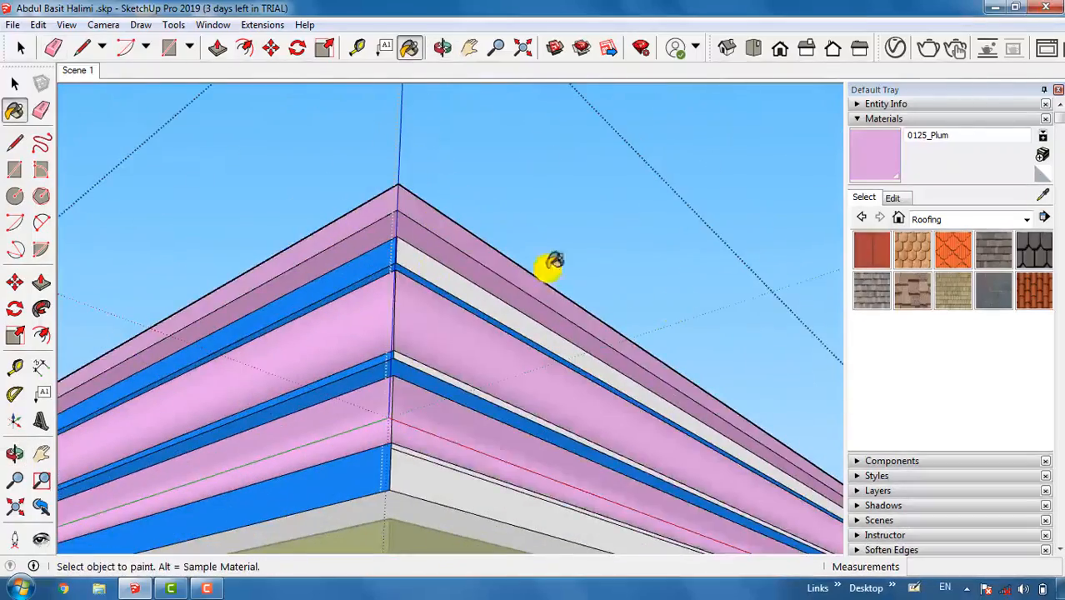
Sample 0098_DodgerBlue and paint the upper, middle and lower flat bands of that same cornice side
key("e")
scroll(417, 500, "up", 1)
key("b")
left_click(430, 358, "alt")
left_click(429, 340)
left_click(450, 229)
left_click(466, 484)
scroll(597, 473, "down", 6)
middle_click_drag(682, 506, 234, 510)
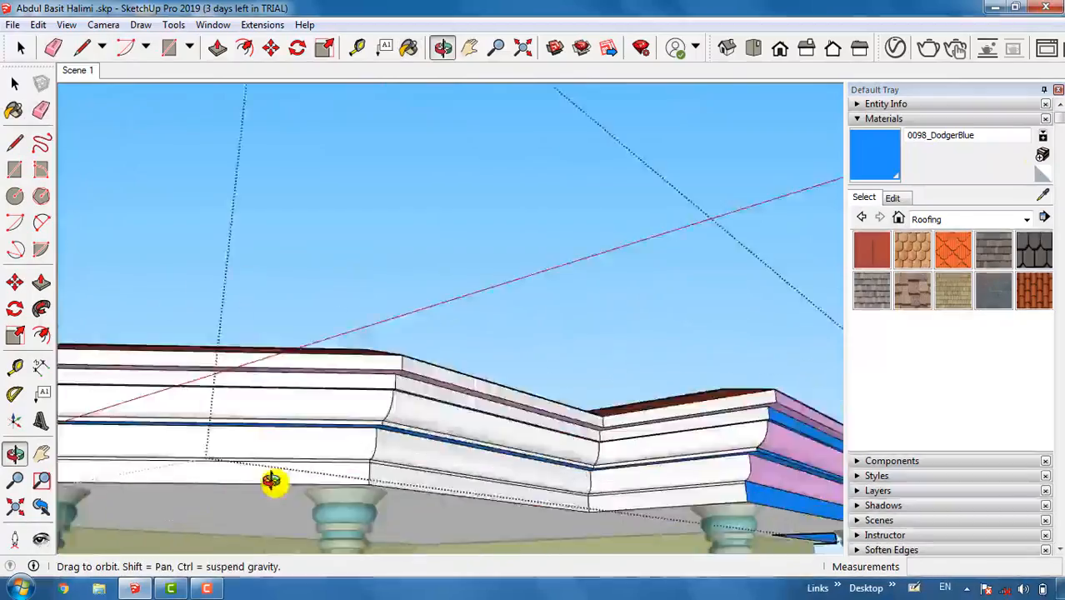
Paint the lower and middle flat bands of the cornice above the columns with 0098_DodgerBlue
scroll(409, 475, "up", 4)
key("e")
left_click(383, 417)
left_click(318, 384)
scroll(307, 438, "down", 2)
key("b")
left_click(306, 421)
left_click(348, 435)
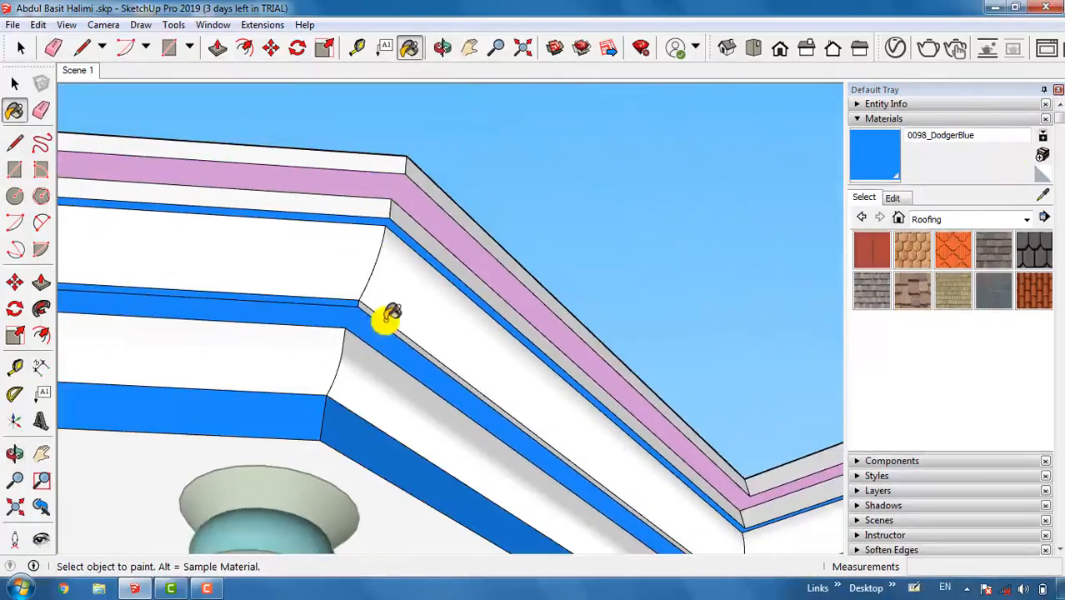
Paint the narrow middle strip and upper flat band at the cornice corner above the column with 0098_DodgerBlue
left_click(385, 320)
scroll(358, 321, "down", 1)
scroll(385, 200, "up", 2)
left_click(375, 236)
left_click(402, 254)
Sample 0125_Plum and paint the top fascia and curved mouldings of the cornice sections above the columns
left_click(428, 239, "alt")
left_click(425, 212)
left_click(375, 188)
middle_click_drag(734, 466, 374, 361, "shift")
left_click(652, 304)
left_click(671, 479)
Sample 0098_DodgerBlue and paint the leftover flat bands of the cornice side between the inner and outer corners
scroll(680, 533, "up", 2)
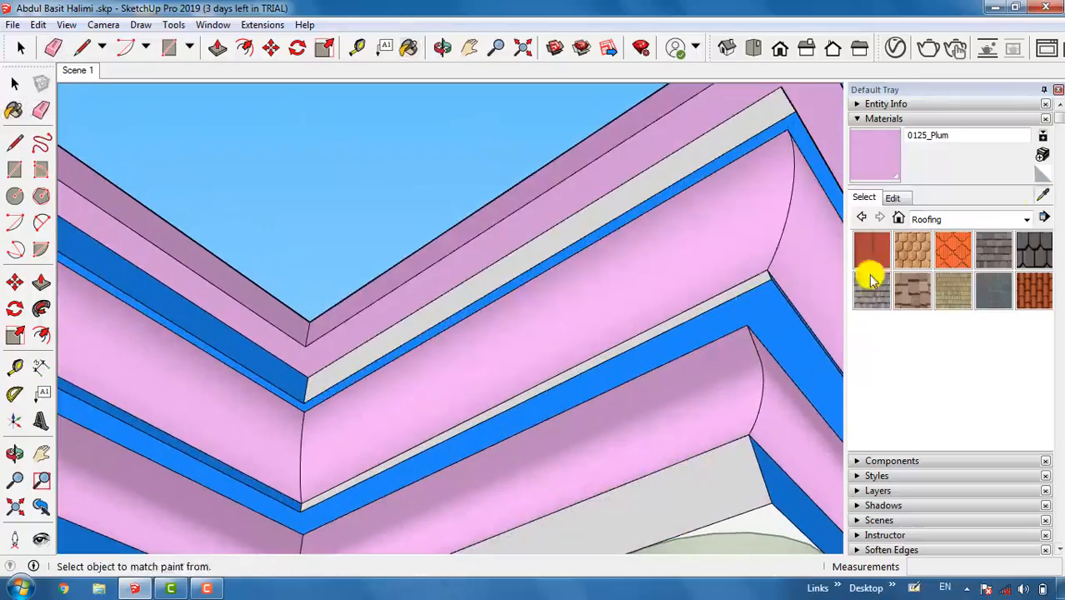
left_click(708, 330)
left_click(684, 319)
left_click(600, 496)
left_click(467, 294)
Examine the painted cornice from the column side around to its end at the stairwell
scroll(424, 395, "down", 10)
mouse_move(446, 385)
middle_mouse_down()
mouse_move(360, 551)
mouse_move(718, 480)
mouse_move(675, 443)
mouse_move(295, 407)
middle_mouse_up()
scroll(385, 380, "up", 5)
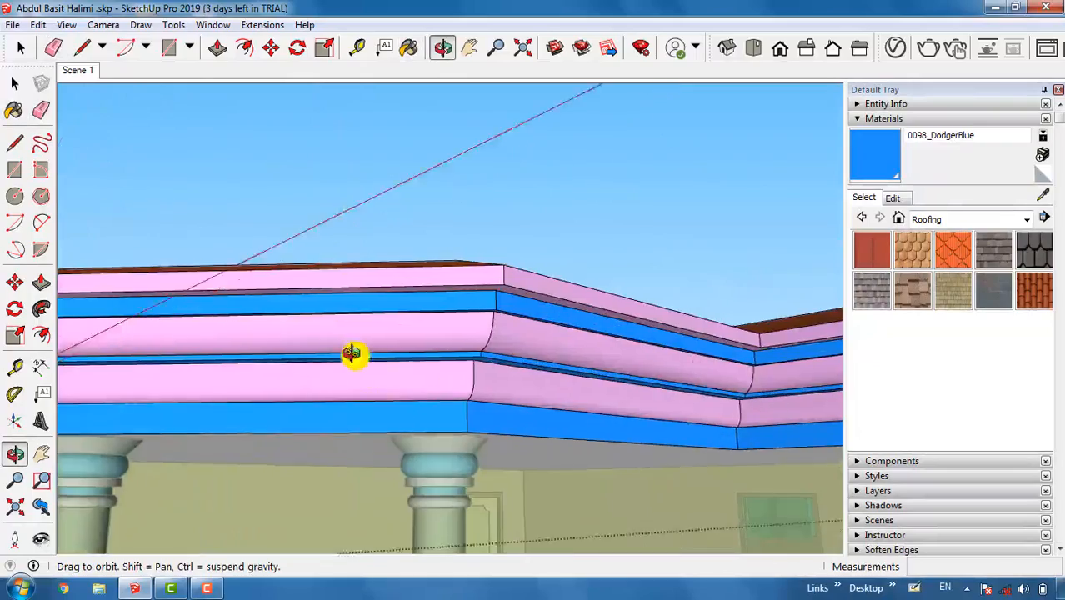
scroll(368, 373, "down", 6)
middle_click_drag(338, 373, 409, 460)
scroll(408, 460, "down", 4)
middle_click_drag(323, 505, 717, 485)
scroll(717, 485, "up", 2)
scroll(370, 424, "up", 3)
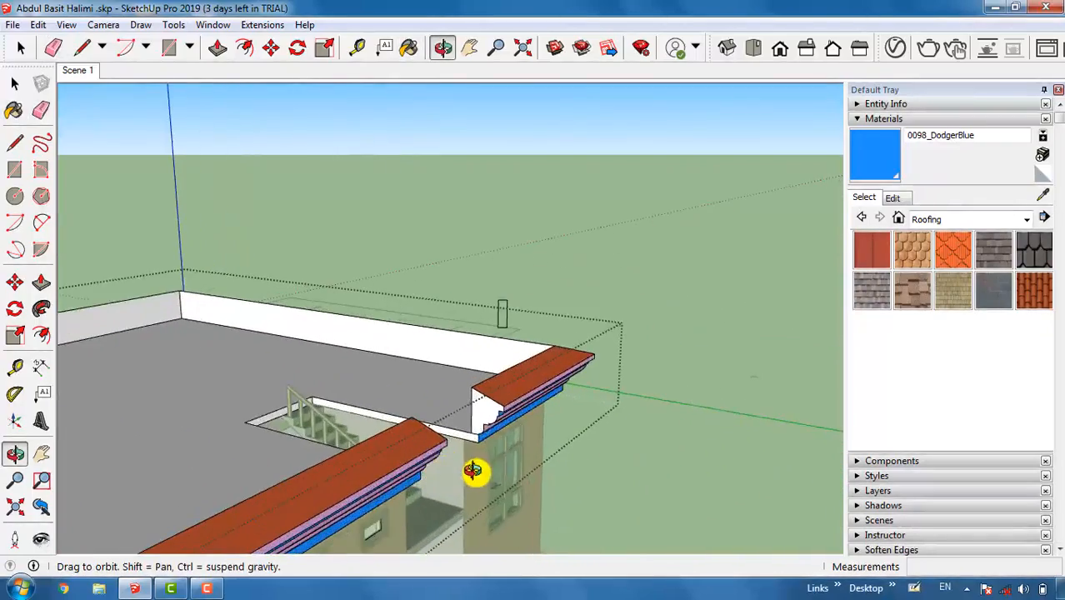
scroll(471, 467, "up", 5)
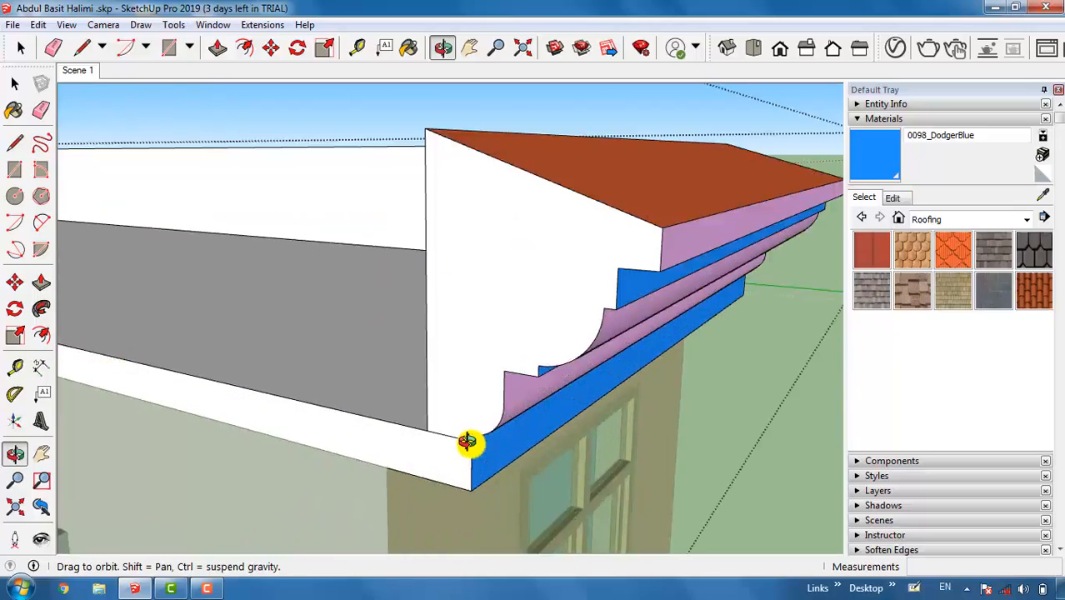
Examine the slab edge at the stairwell opening and leave the roof group to review the whole building
key("e")
middle_click_drag(464, 443, 157, 407)
scroll(159, 398, "up", 3)
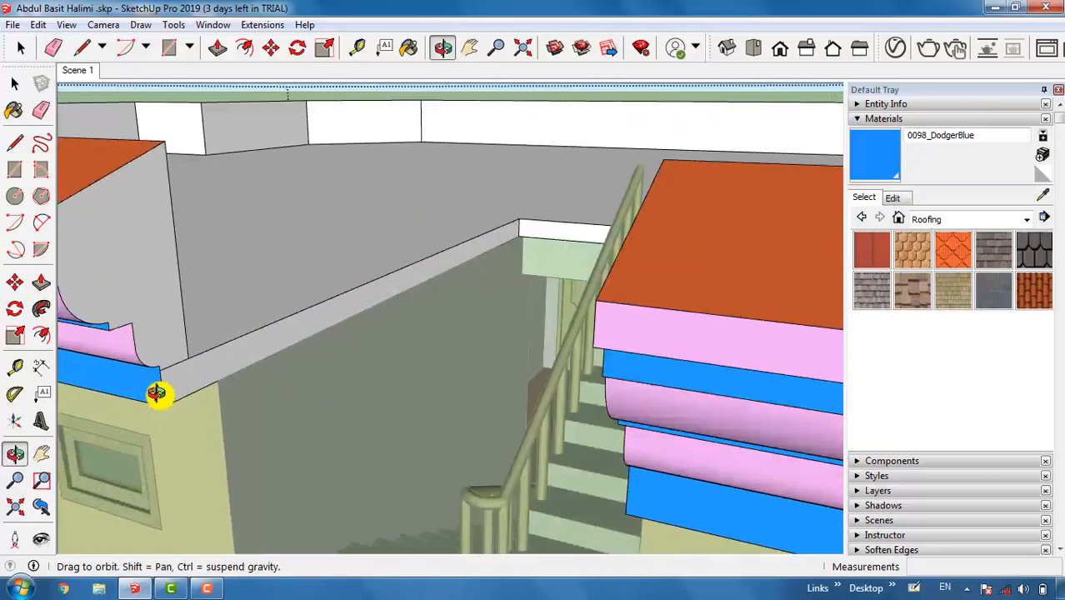
scroll(156, 393, "up", 4)
key("e")
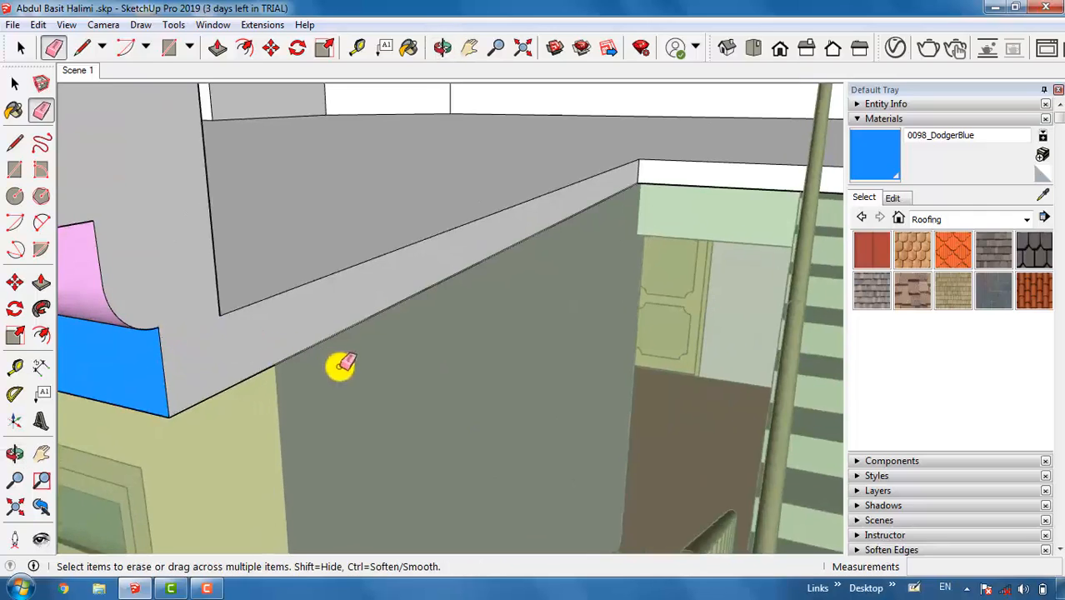
scroll(563, 376, "down", 5)
scroll(581, 381, "down", 5)
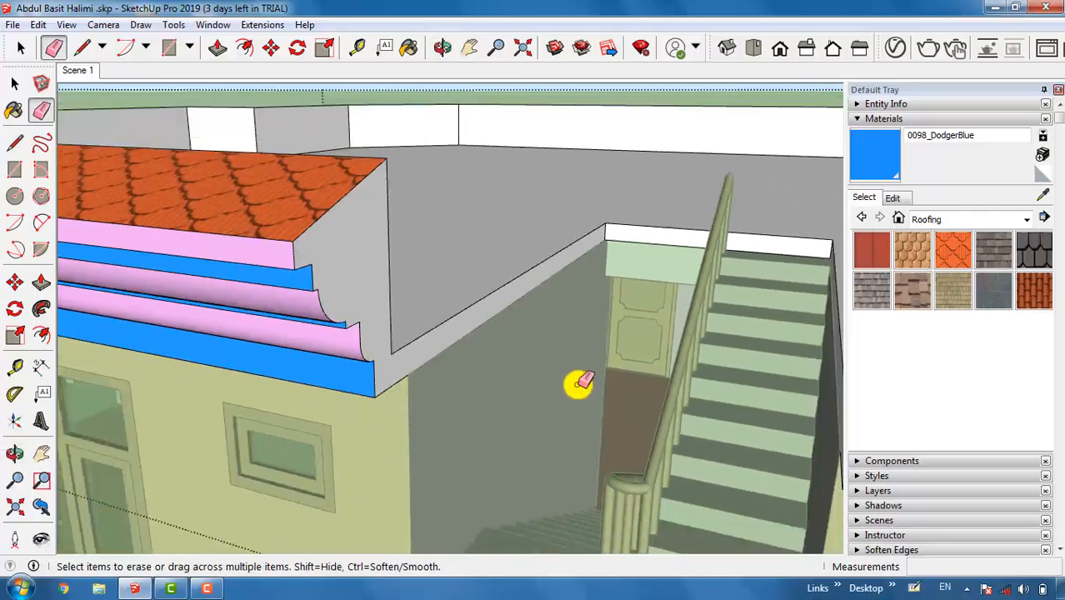
key("space")
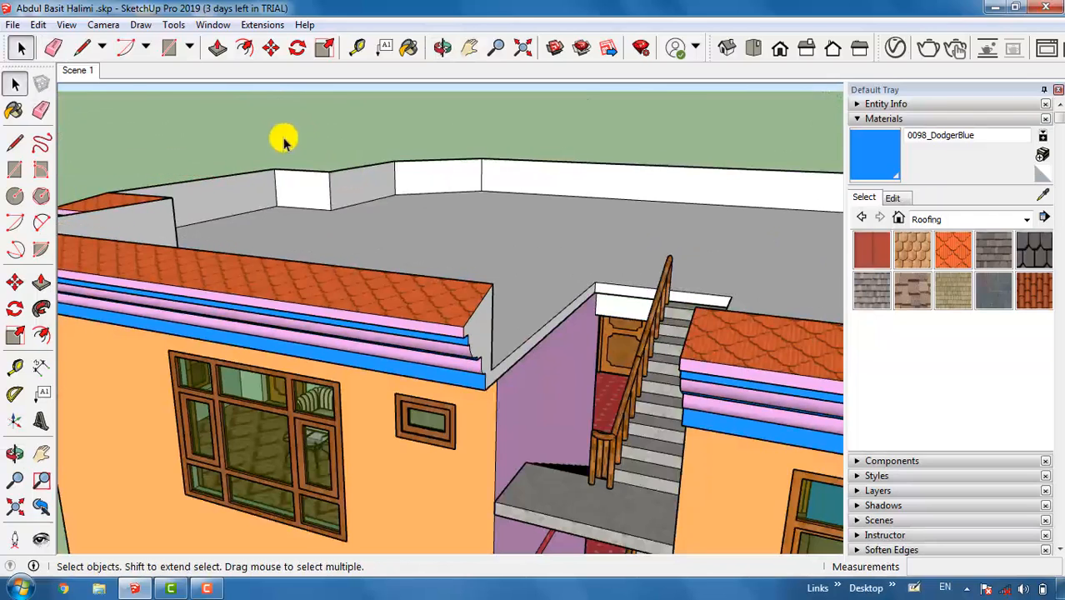
scroll(278, 173, "down", 1)
scroll(286, 216, "down", 2)
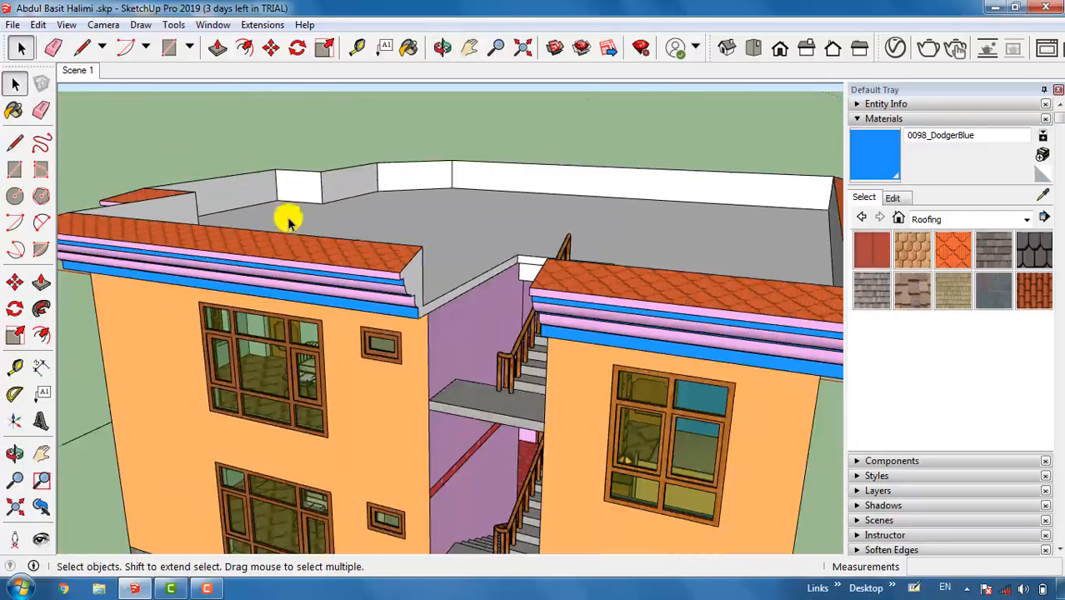
scroll(304, 263, "down", 1)
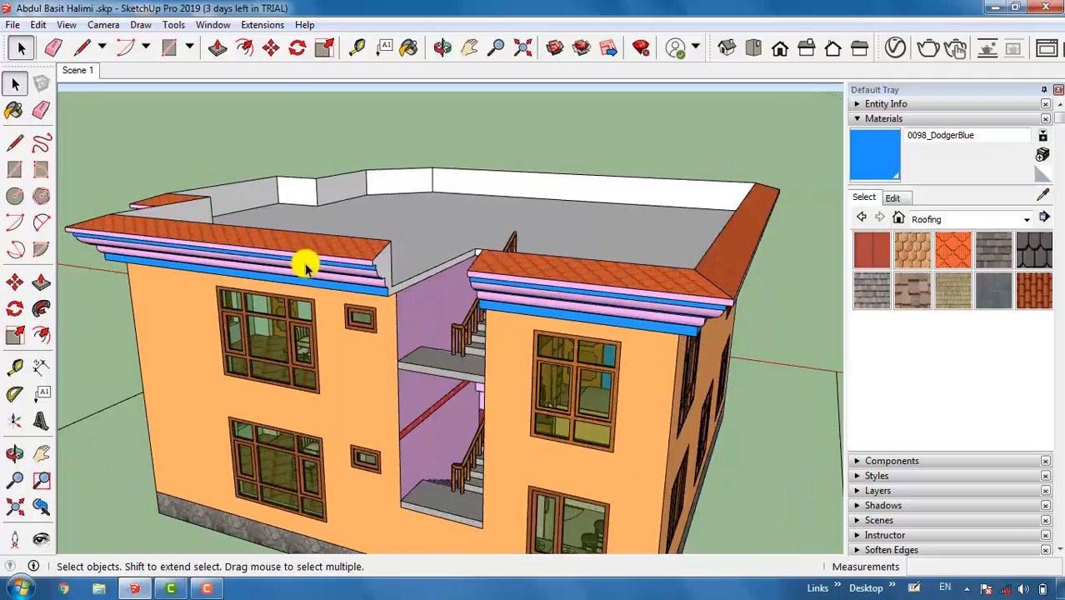
Draw a 400 × 25 cm rectangle over the floor plan's stairwell wall beside the bedroom
key("o")
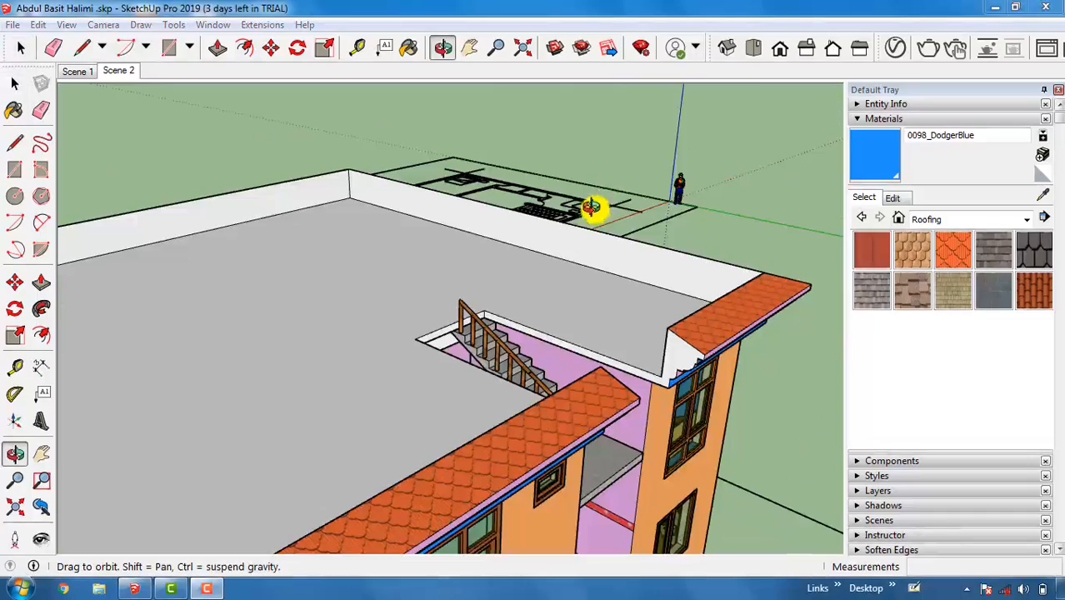
left_click_drag(581, 200, 513, 252)
scroll(571, 109, "up", 3)
scroll(555, 158, "up", 2)
left_click_drag(554, 165, 496, 194)
scroll(496, 193, "down", 2)
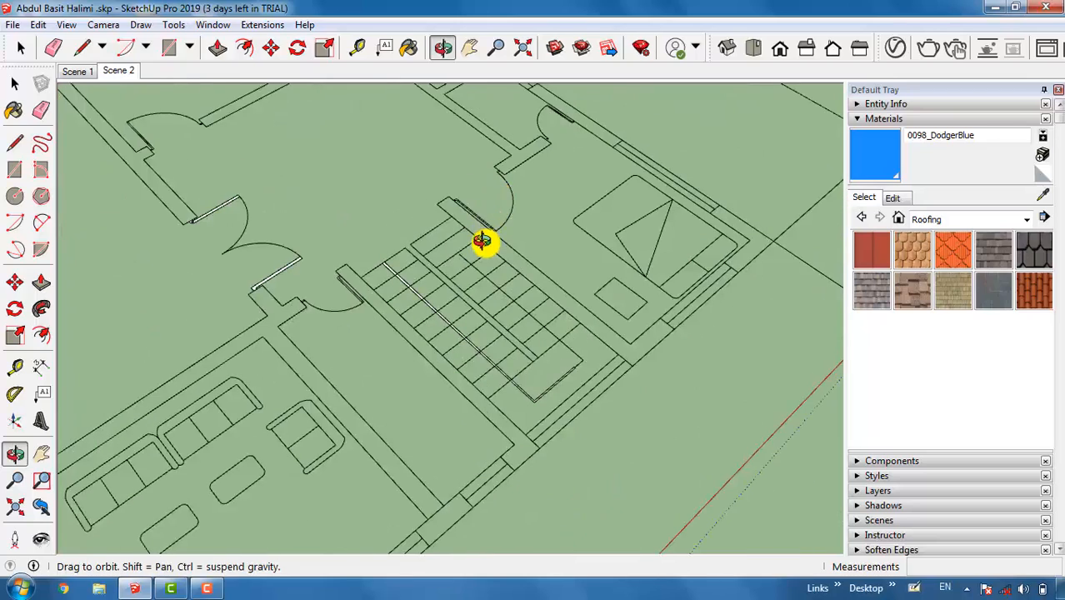
key("r")
left_click(448, 196)
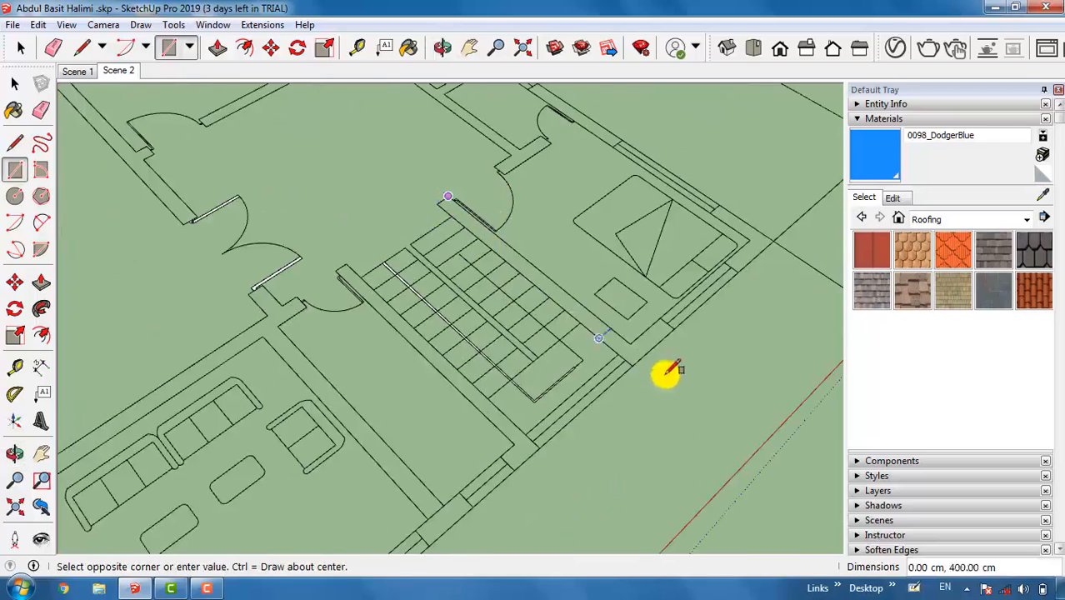
left_click(636, 363)
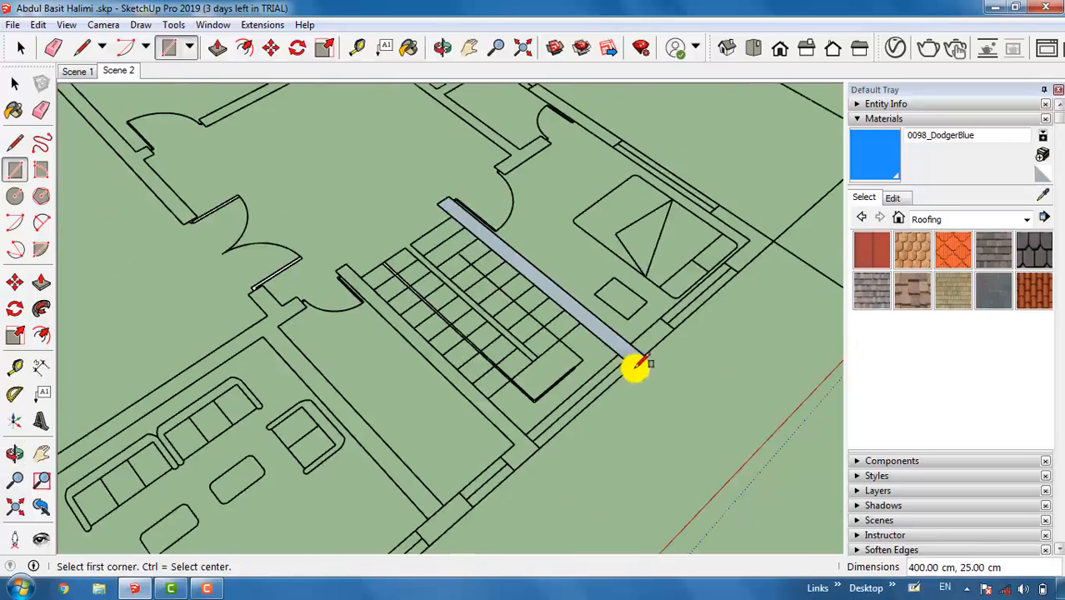
Draw a rectangle over the opposite stairwell wall and a 180 × 25 cm rectangle joining the inner ends of both walls
left_click(342, 266)
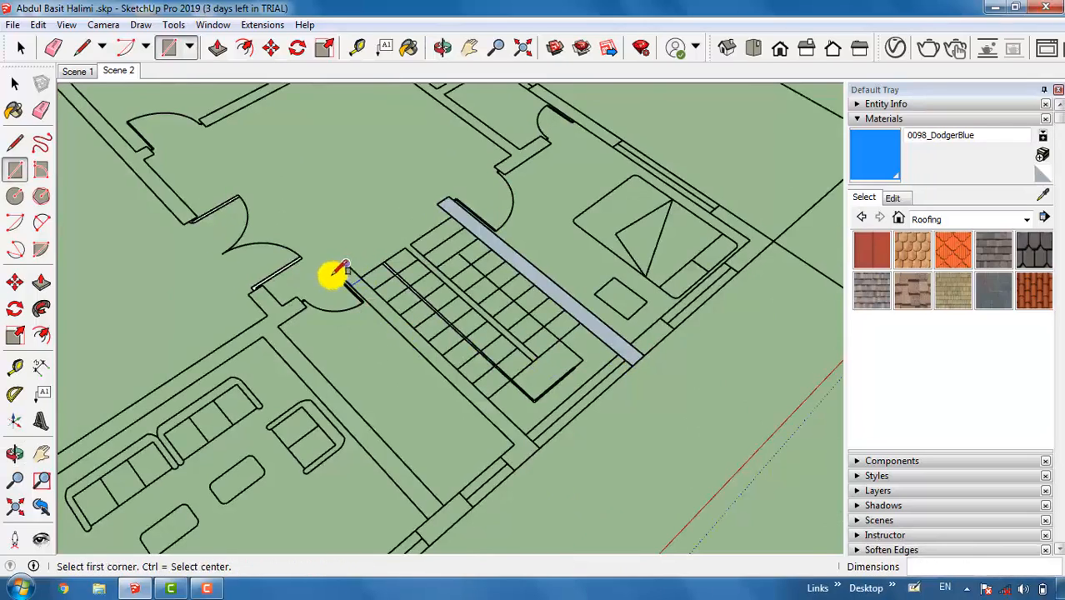
left_click(335, 271)
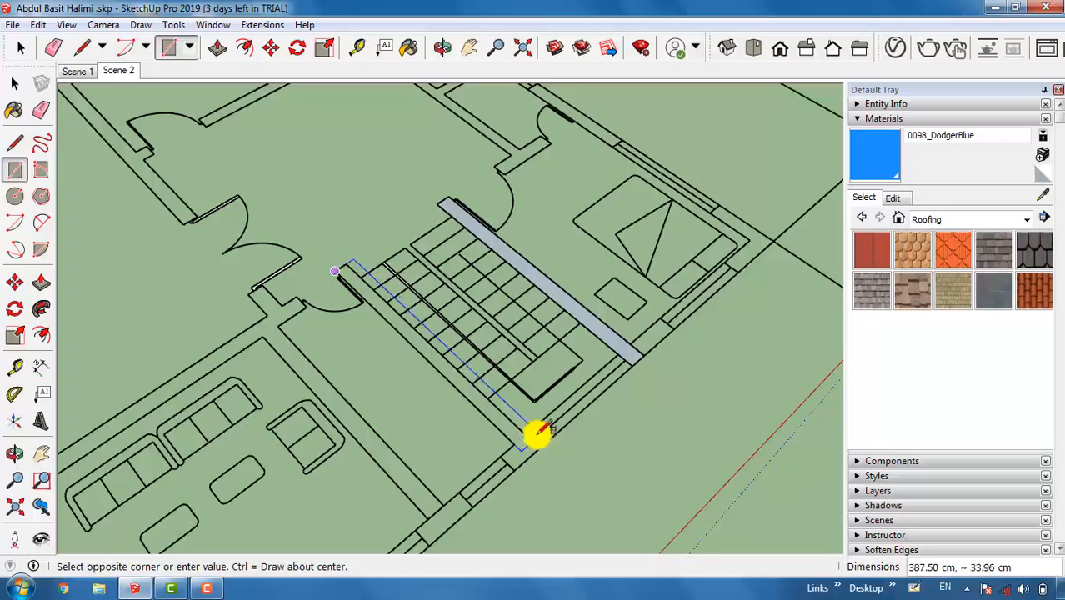
scroll(440, 338, "up", 8)
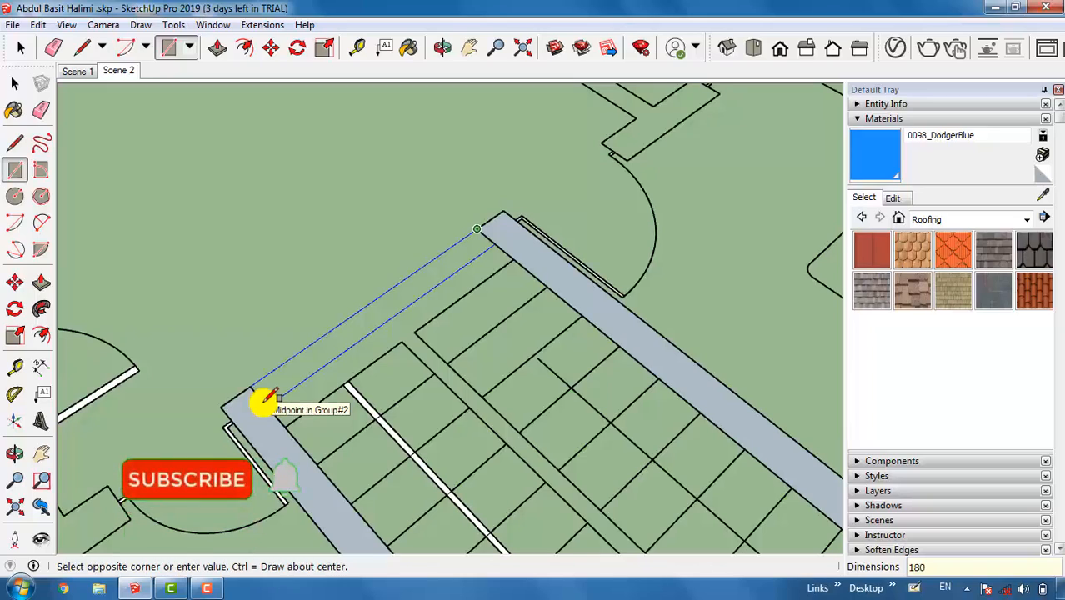
type(",25")
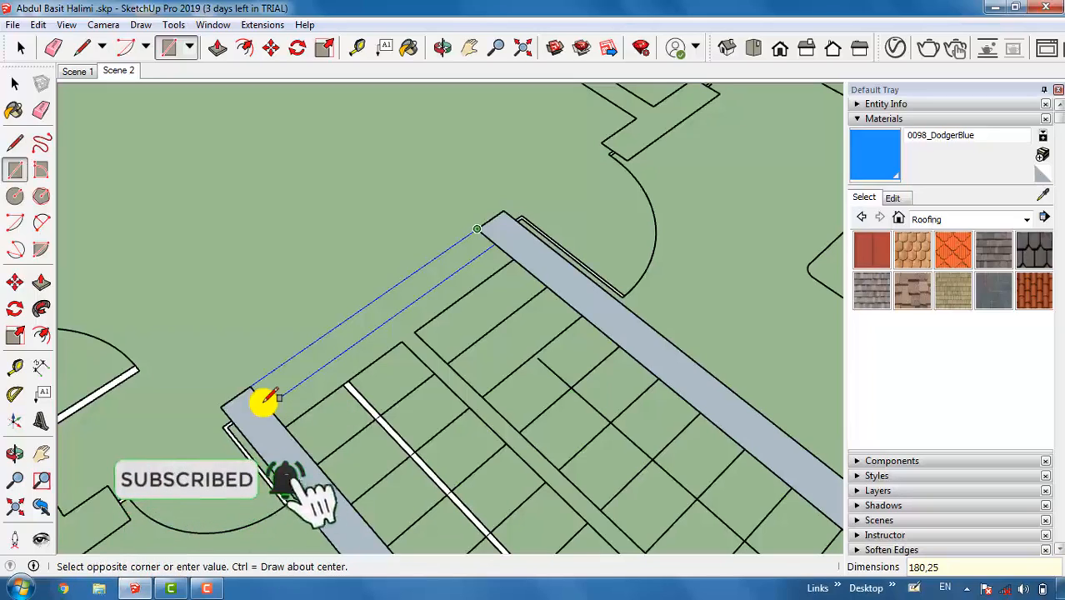
key("Return")
scroll(510, 255, "up", 3)
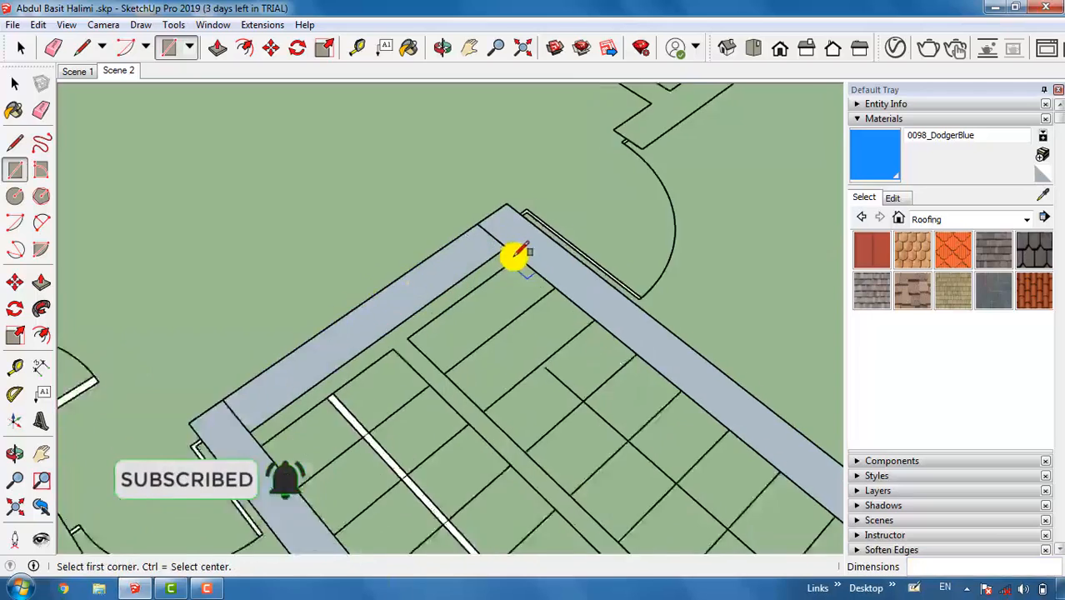
Draw an 85 × 25 cm rectangle within the connecting wall strip, starting at the wall beside the bedroom
scroll(380, 351, "down", 3)
scroll(428, 283, "up", 3)
scroll(429, 283, "up", 3)
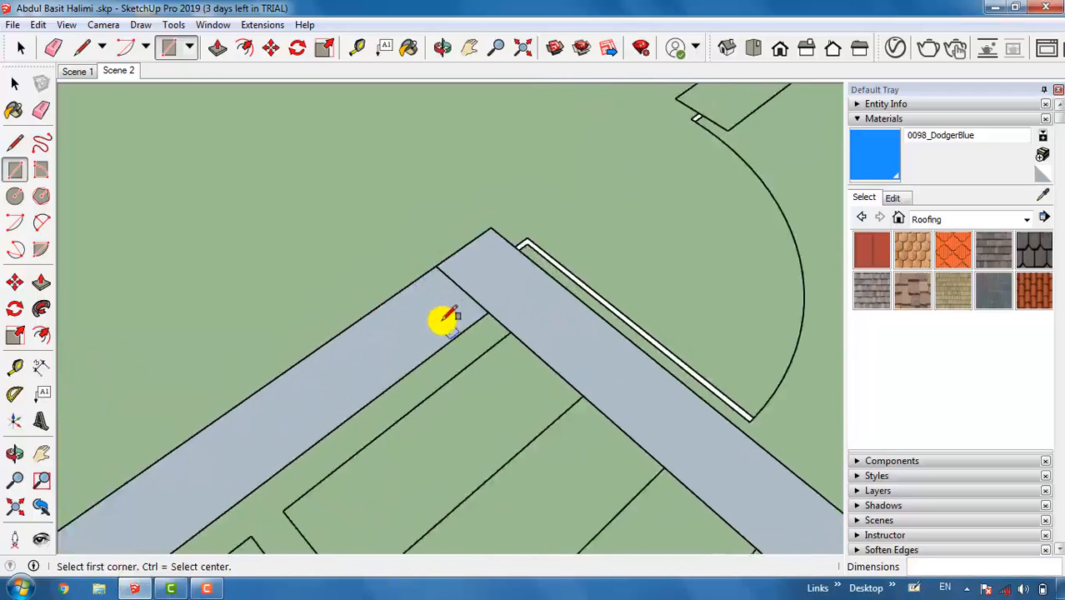
left_click(441, 245)
scroll(299, 428, "down", 2)
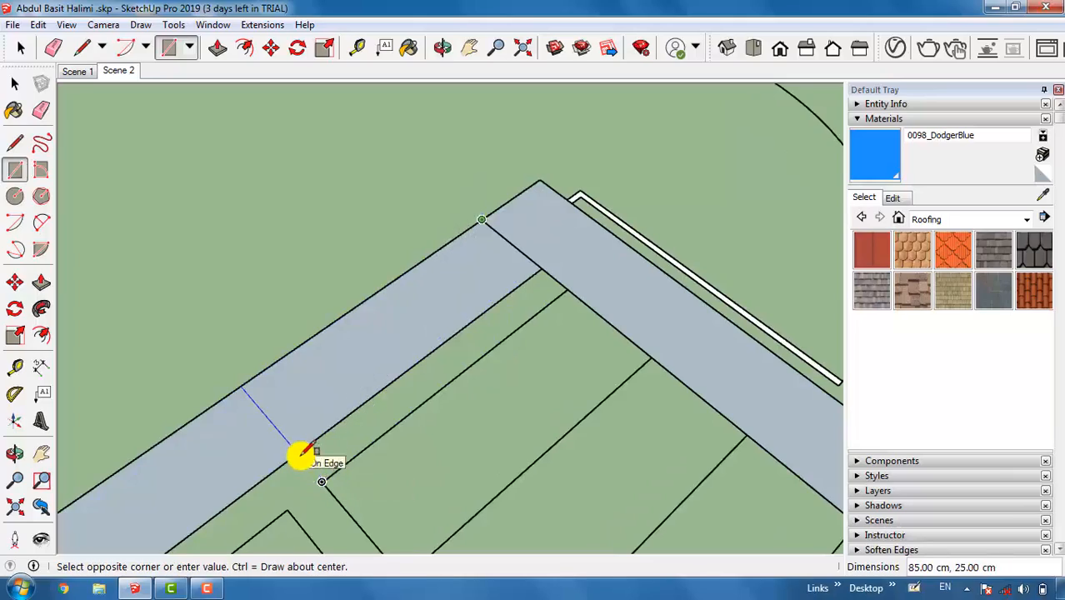
left_click(302, 453)
scroll(566, 257, "down", 2)
scroll(567, 256, "down", 5)
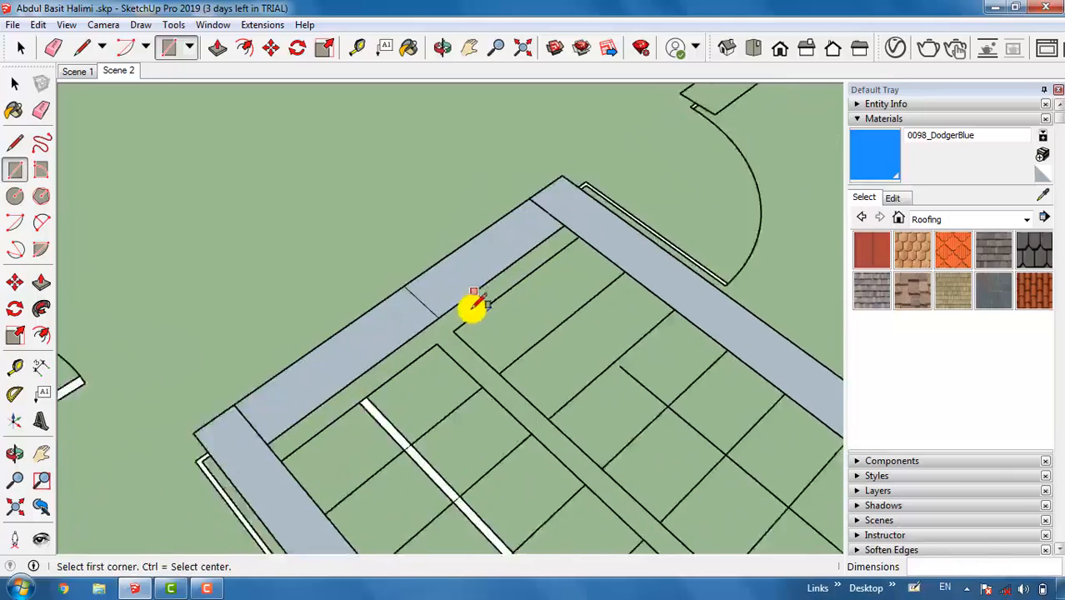
Select the floor plan and move it away from the traced stairwell walls
scroll(428, 190, "down", 3)
scroll(564, 201, "down", 2)
key("space")
key("ctrl+a")
key("m")
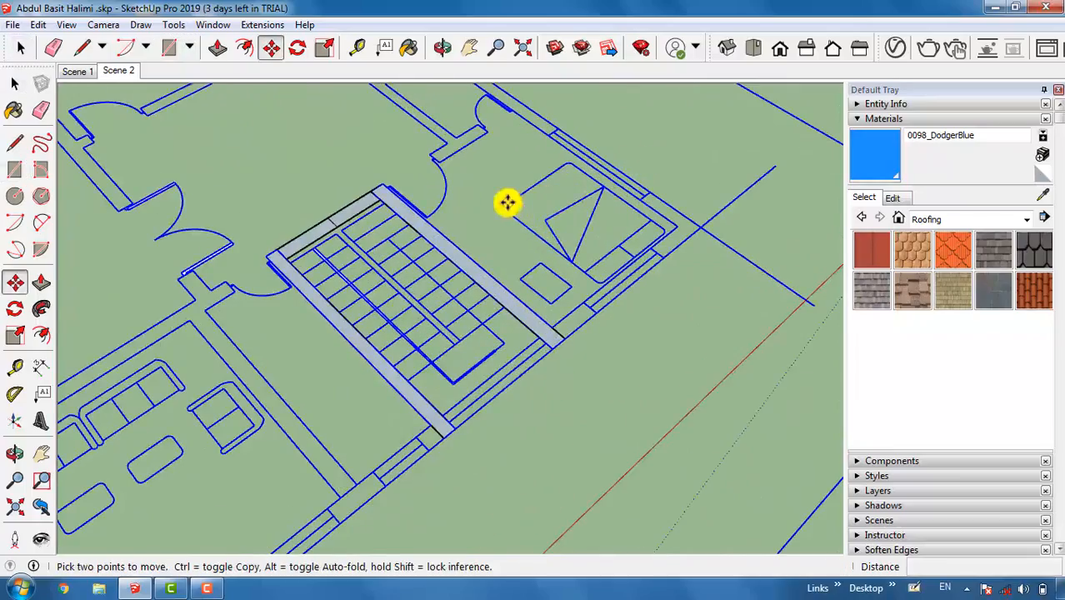
left_click(514, 207)
scroll(337, 201, "down", 4)
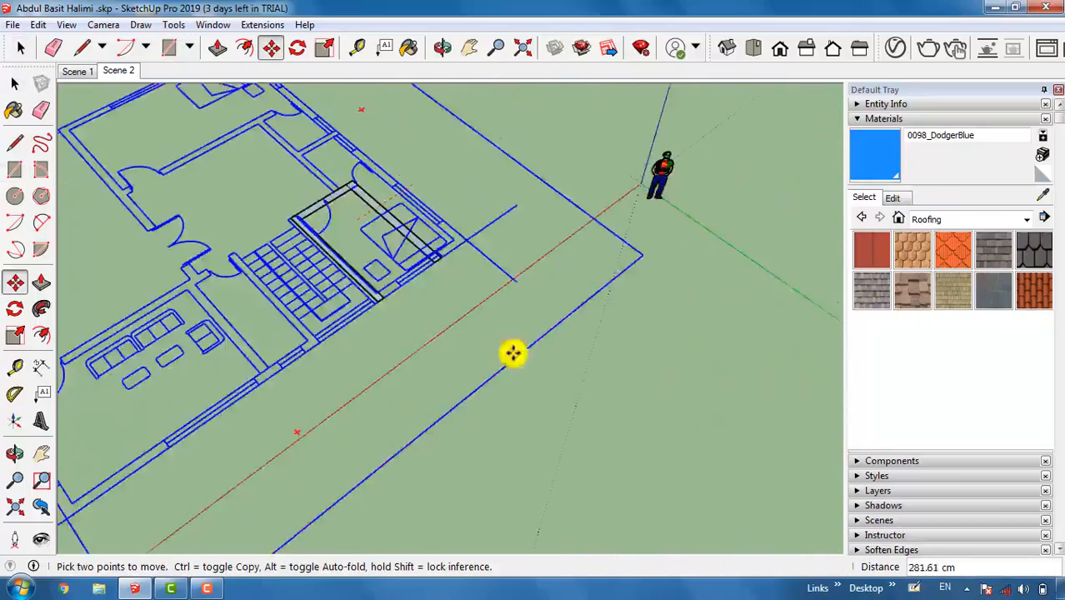
left_click(815, 544)
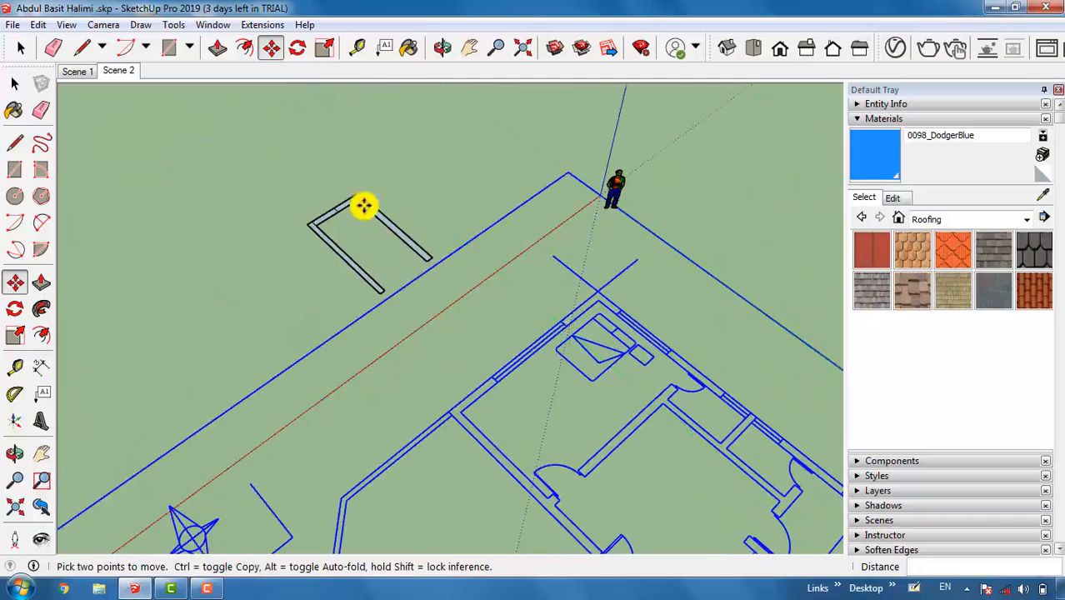
Erase the dividing line at the wall corner and the edges of the 85 cm segment to open a doorway
scroll(373, 238, "up", 5)
scroll(297, 259, "down", 1)
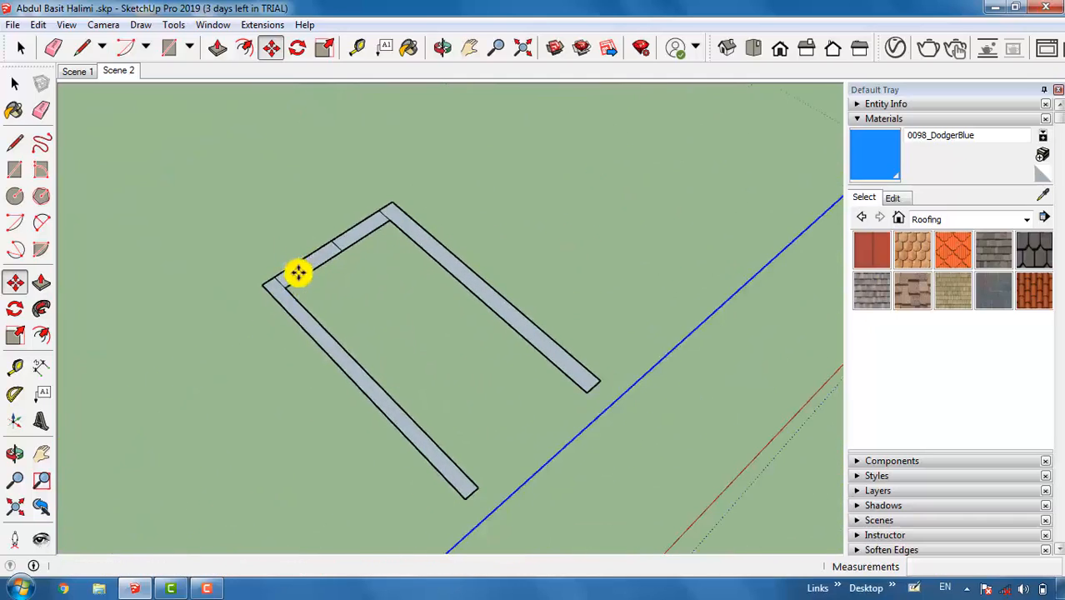
key("space")
scroll(275, 296, "up", 4)
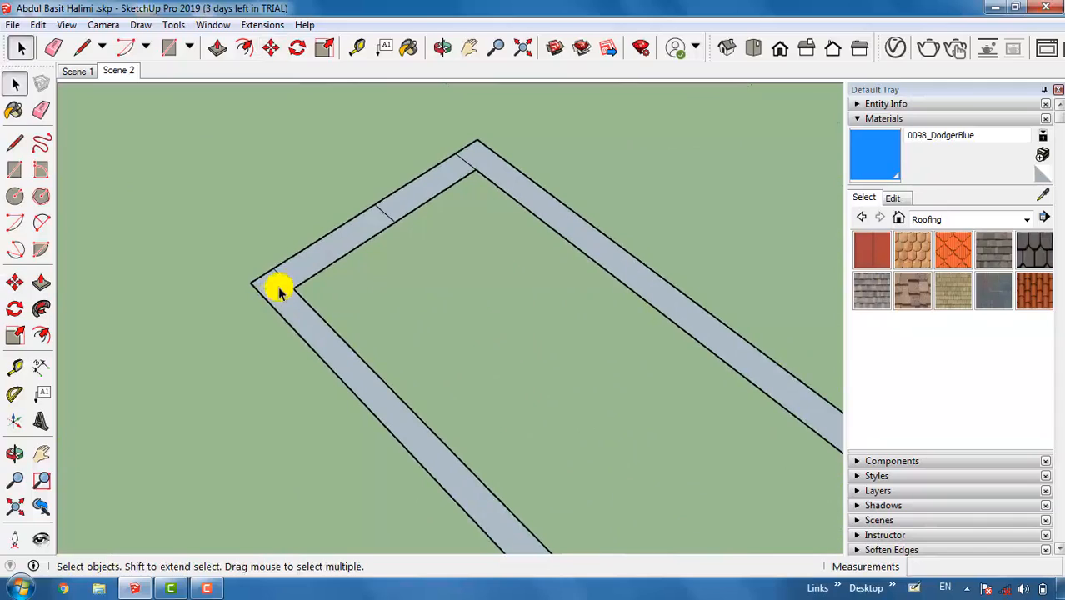
key("e")
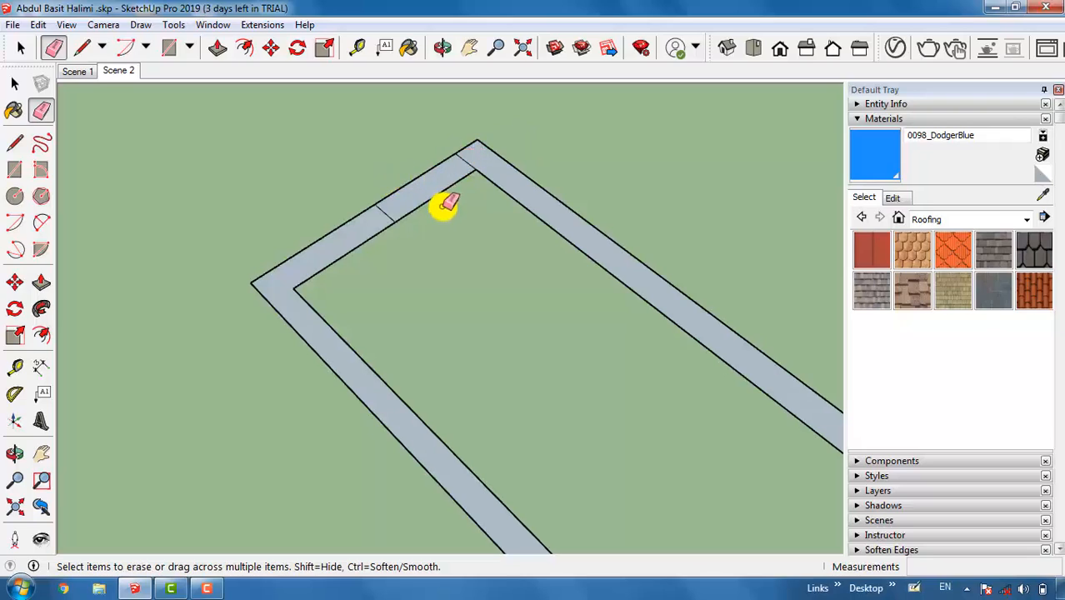
left_click_drag(435, 201, 384, 160)
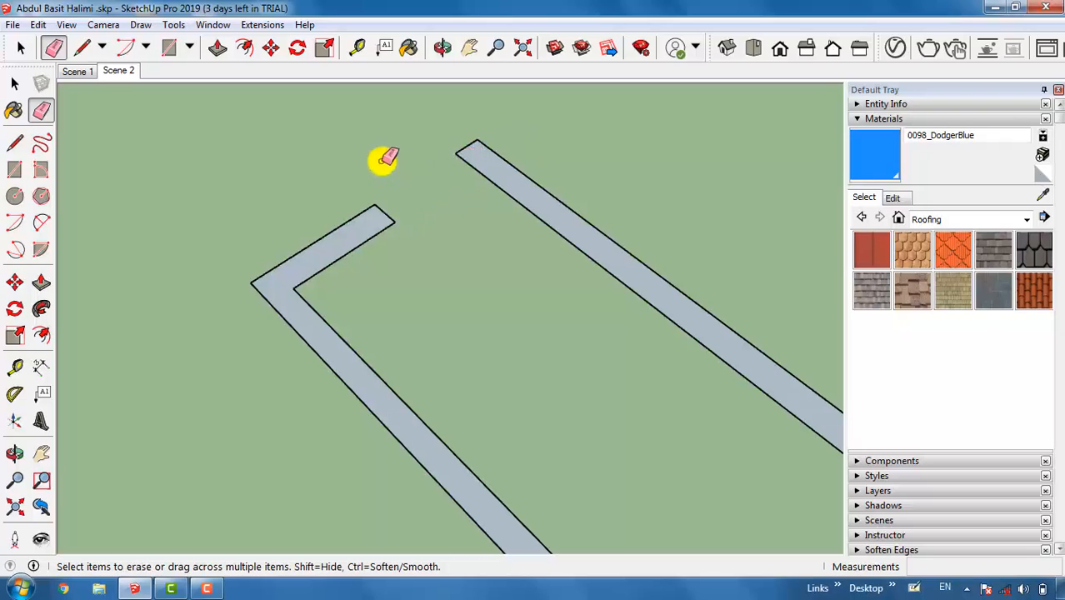
Extrude the separate straight stairwell wall rectangle to a height of 250 cm
scroll(463, 183, "up", 2)
scroll(242, 125, "down", 3)
scroll(450, 383, "up", 3)
scroll(429, 339, "down", 3)
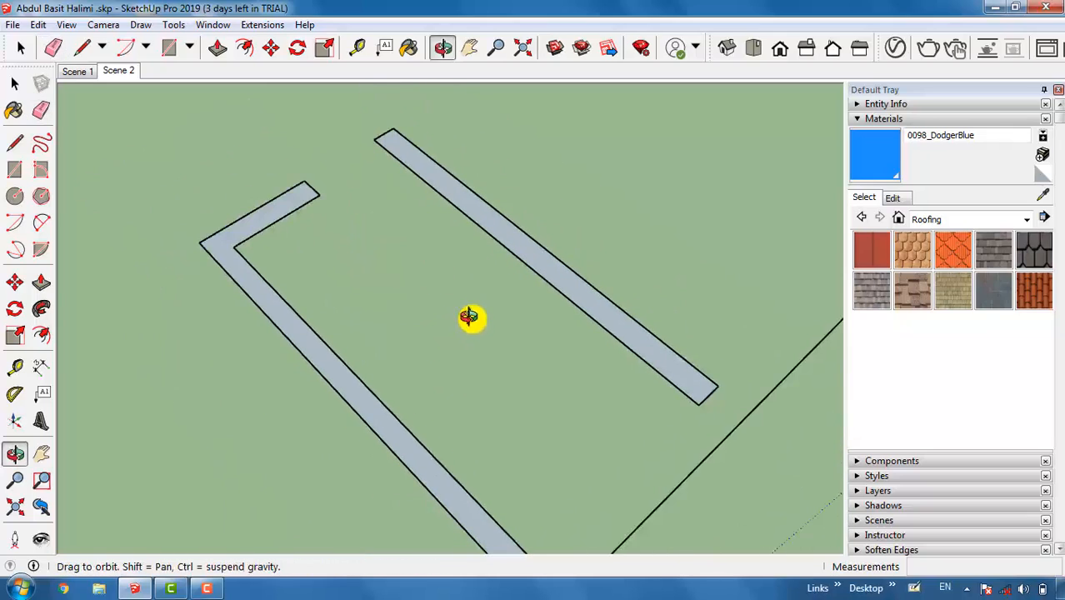
key("p")
left_click_drag(533, 261, 514, 188)
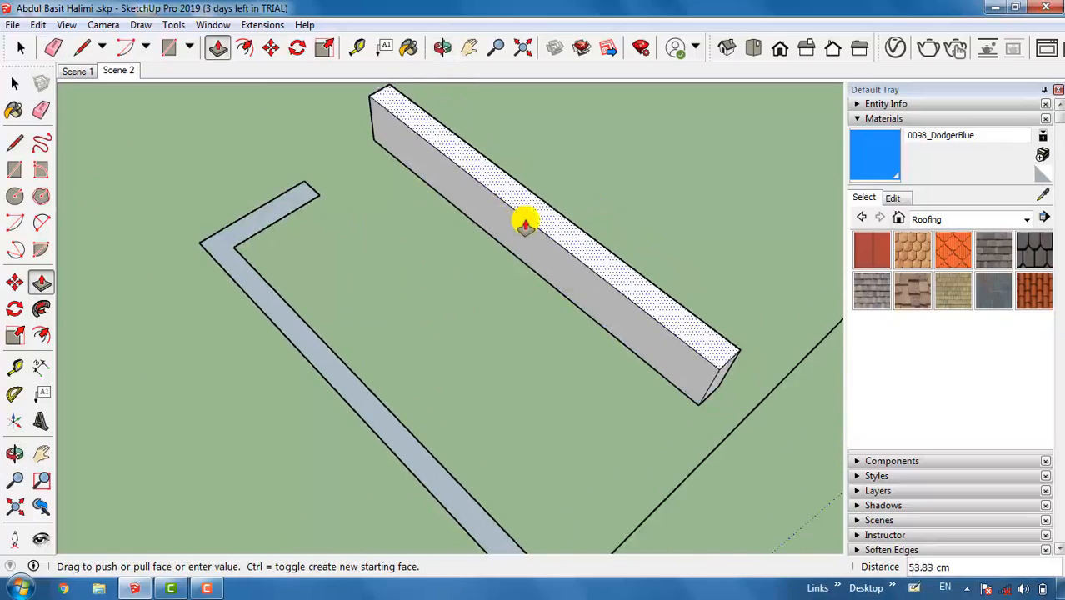
scroll(521, 221, "down", 1)
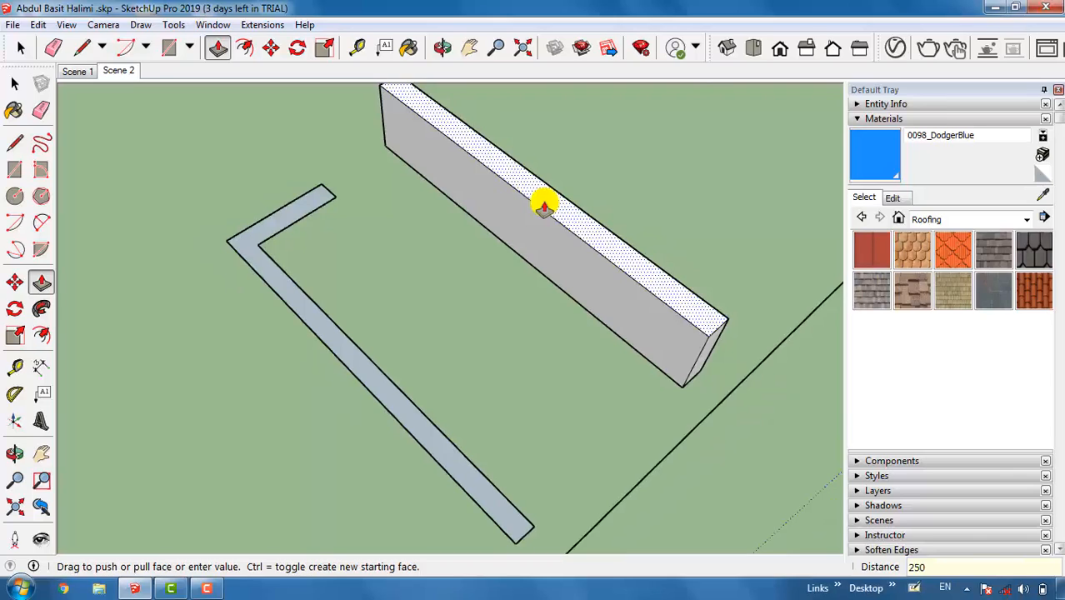
key("Return")
Extrude the L-shaped stairwell wall up to the same height as the opposite wall
scroll(542, 204, "down", 2)
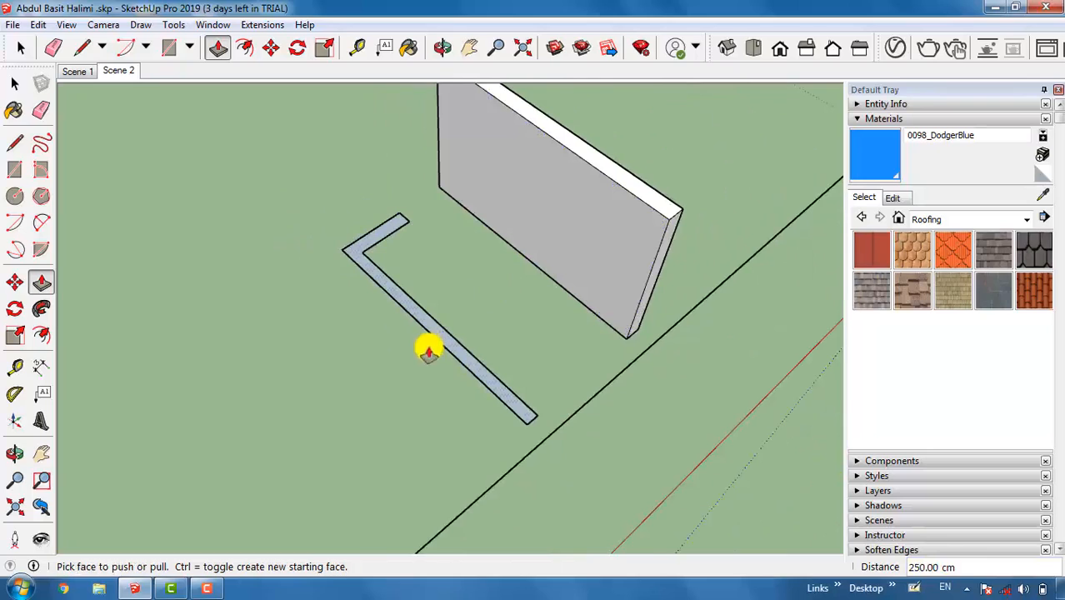
left_click_drag(476, 362, 660, 231)
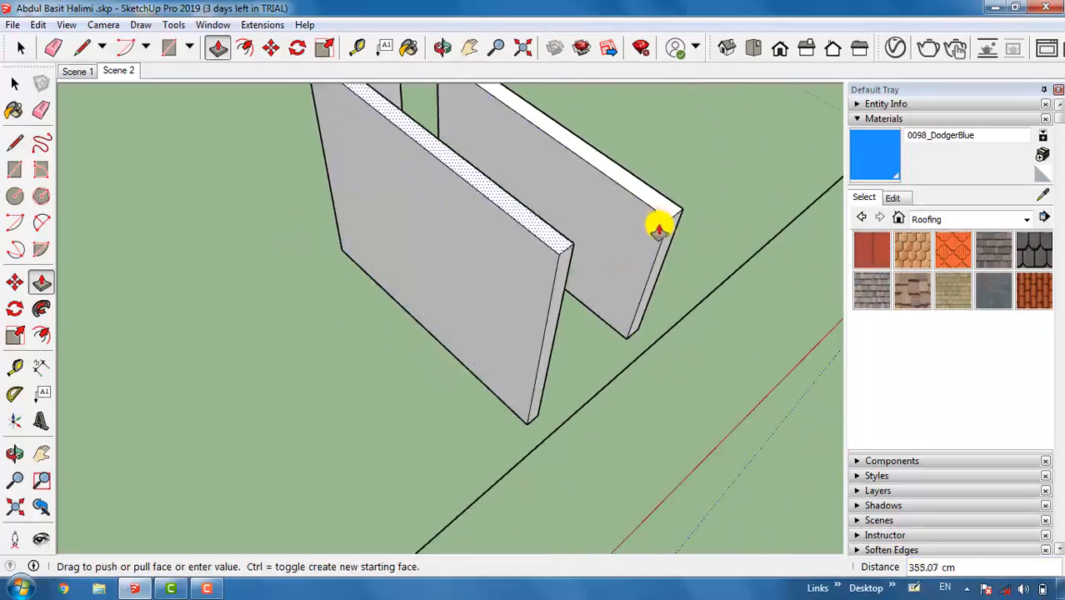
left_click(668, 218)
scroll(528, 328, "down", 3)
scroll(435, 144, "up", 3)
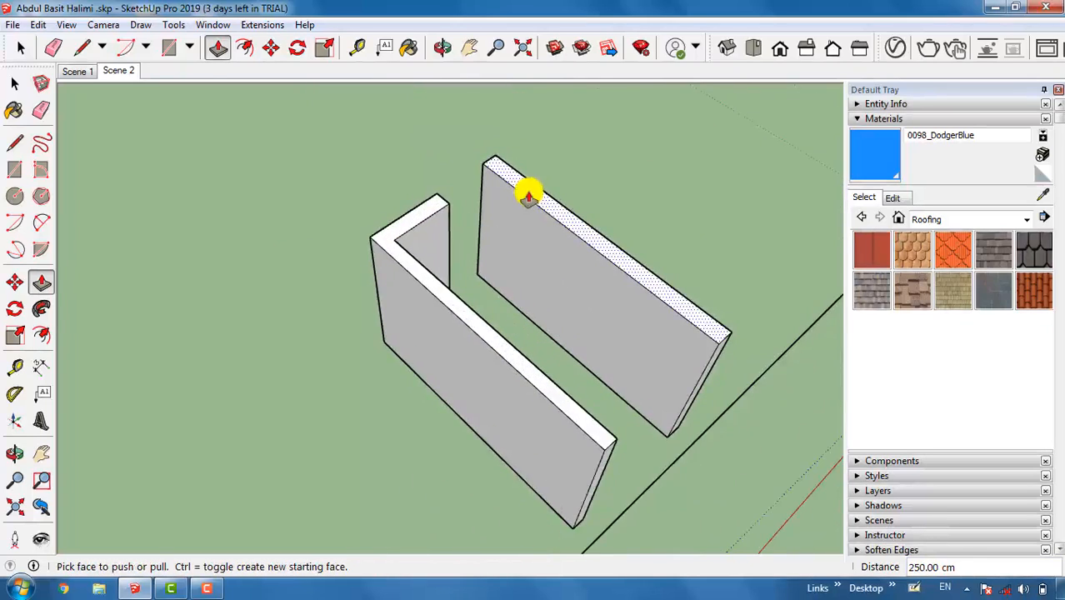
key("l")
left_click(552, 184)
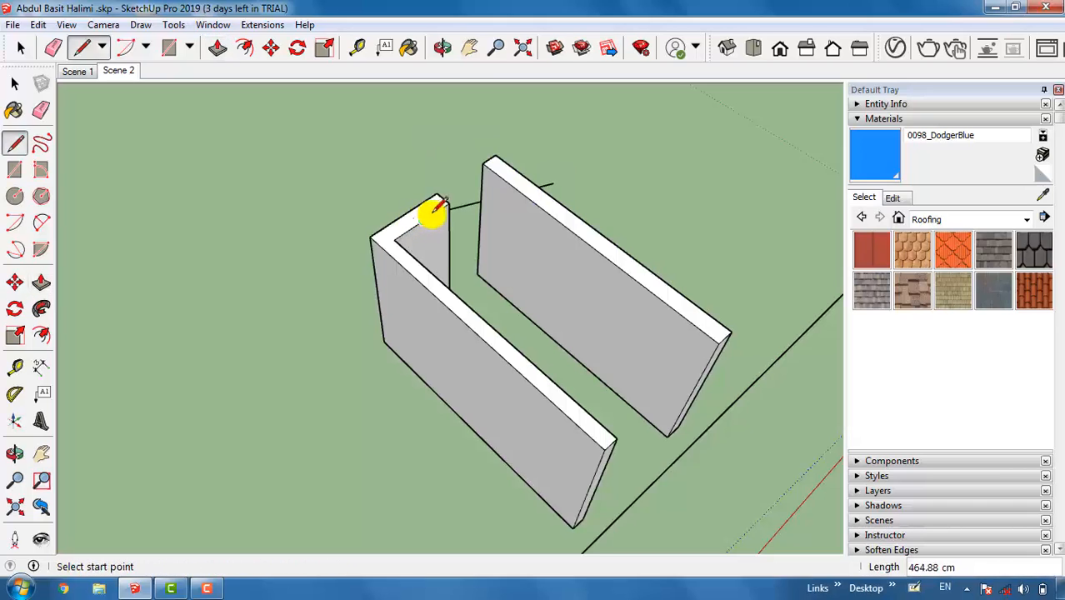
key("space")
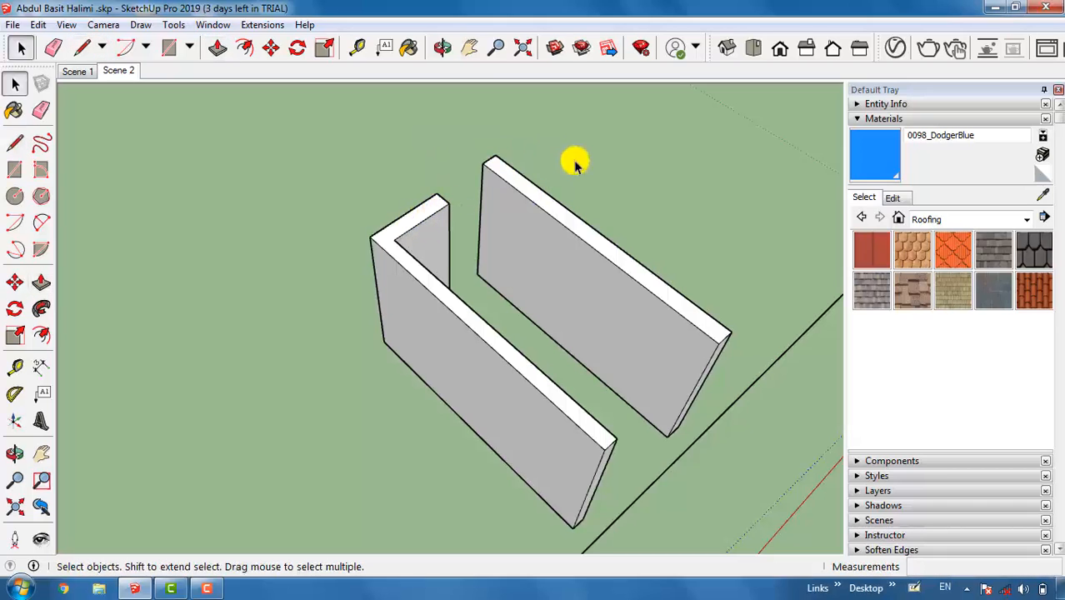
Draw a line across the short wall's end face 50 cm below its top and extrude the upper part 85 cm to the opposite wall
middle_click_drag(575, 162, 366, 309)
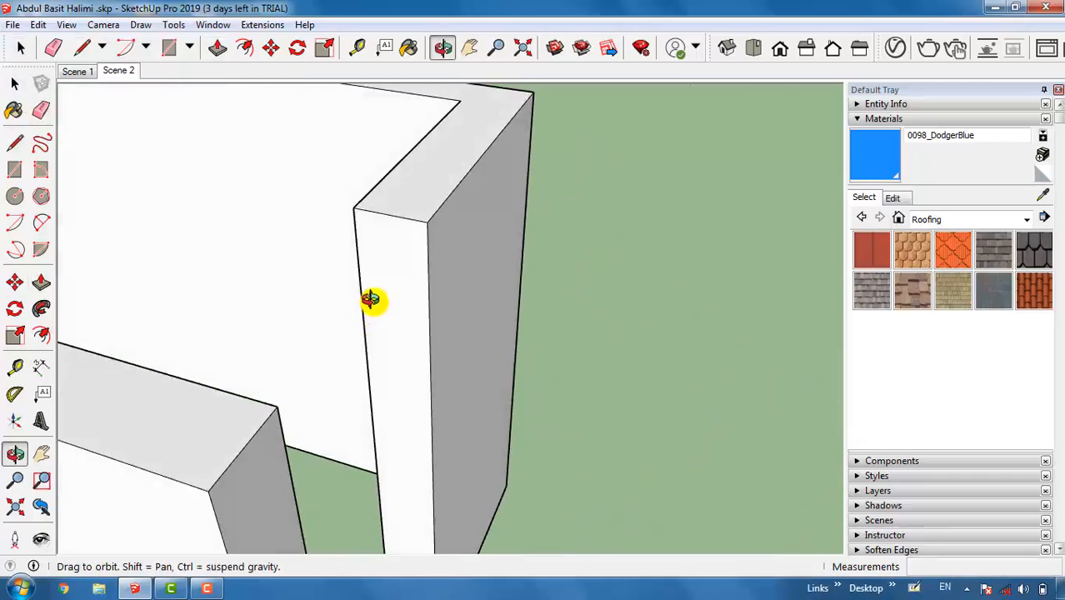
left_click(427, 223)
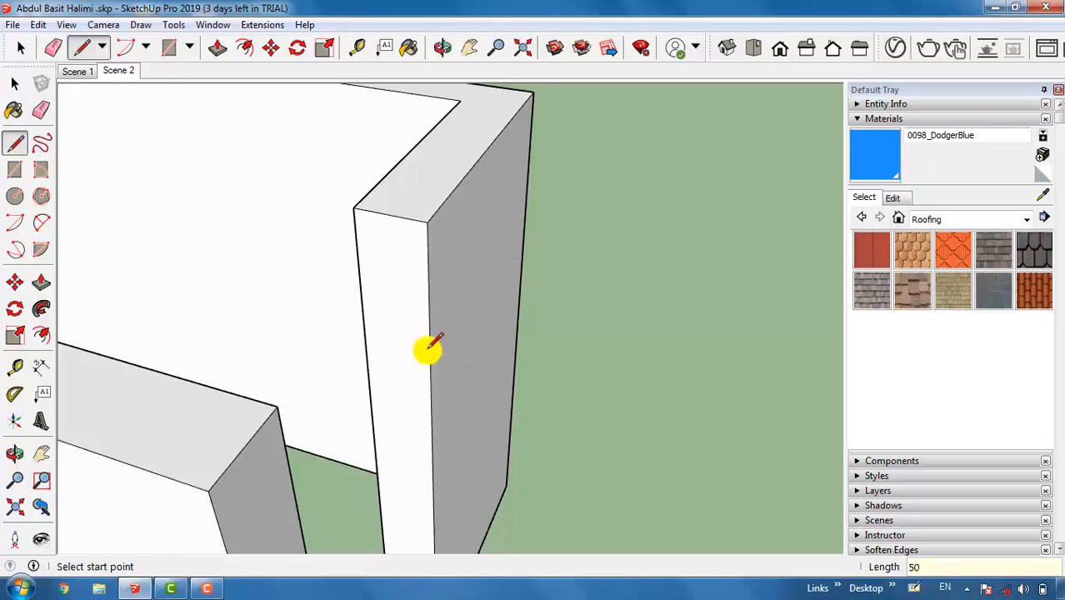
left_click(429, 349)
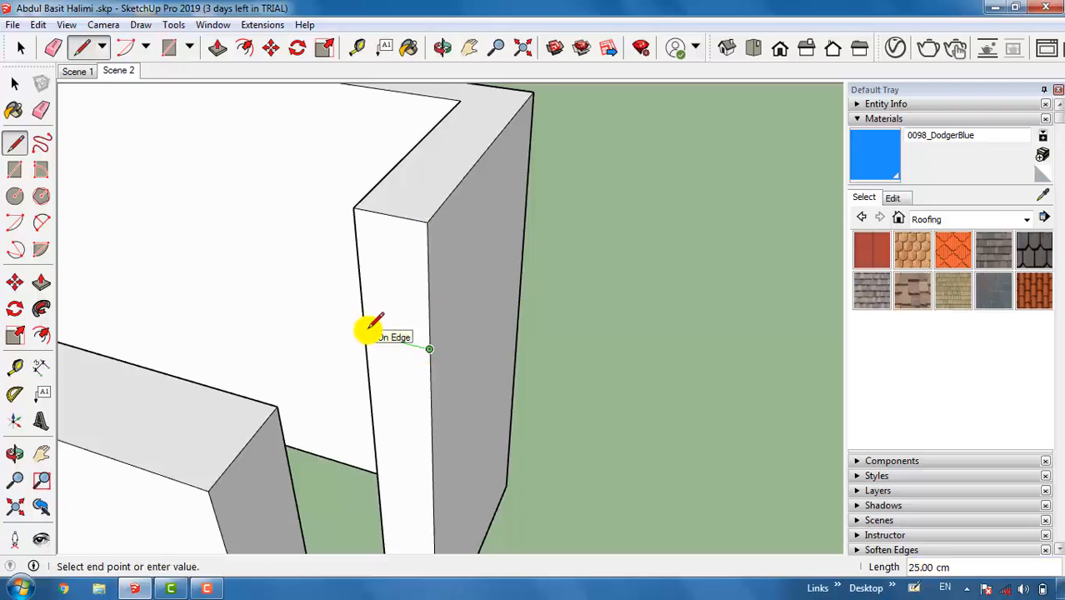
key("p")
left_click_drag(393, 281, 275, 410)
left_click(276, 410)
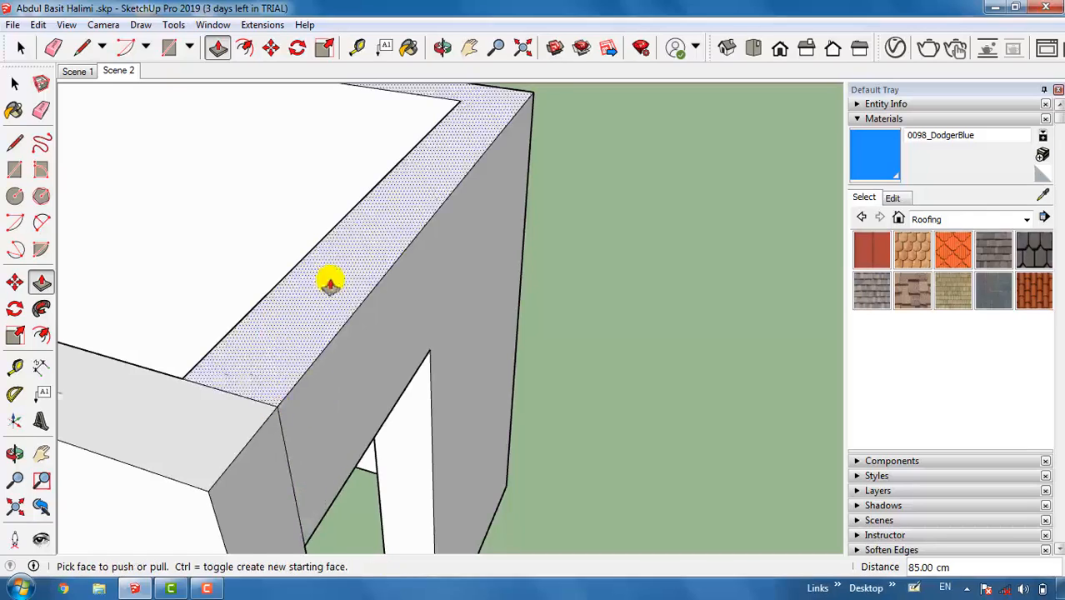
Erase the leftover seam lines where the door lintel meets the straight stairwell wall
scroll(324, 310, "down", 4)
scroll(343, 394, "up", 1)
scroll(221, 286, "up", 5)
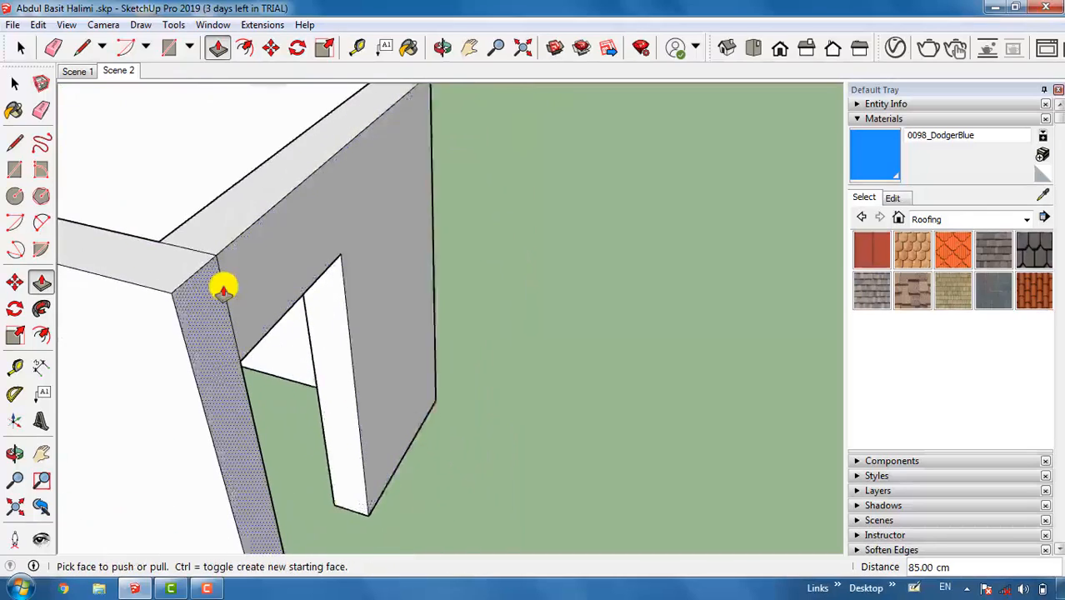
key("e")
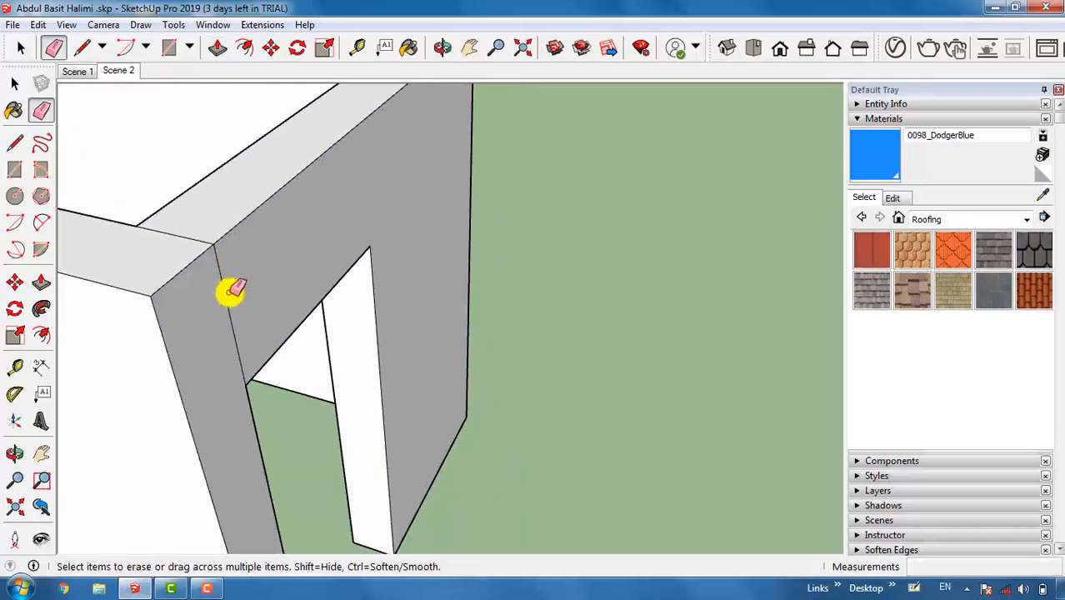
scroll(426, 241, "down", 5)
mouse_move(504, 268)
middle_mouse_down()
mouse_move(395, 240)
mouse_move(388, 204)
middle_mouse_up()
key("p")
middle_click_drag(309, 185, 388, 327)
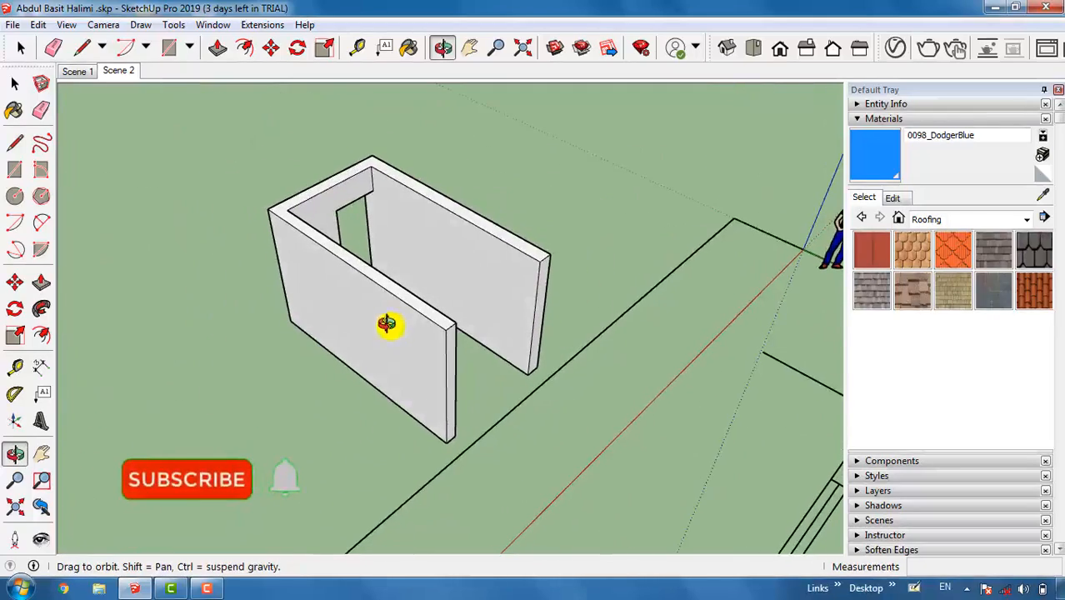
Select all the stairwell walls and make them a group
key("space")
left_click_drag(651, 98, 220, 479)
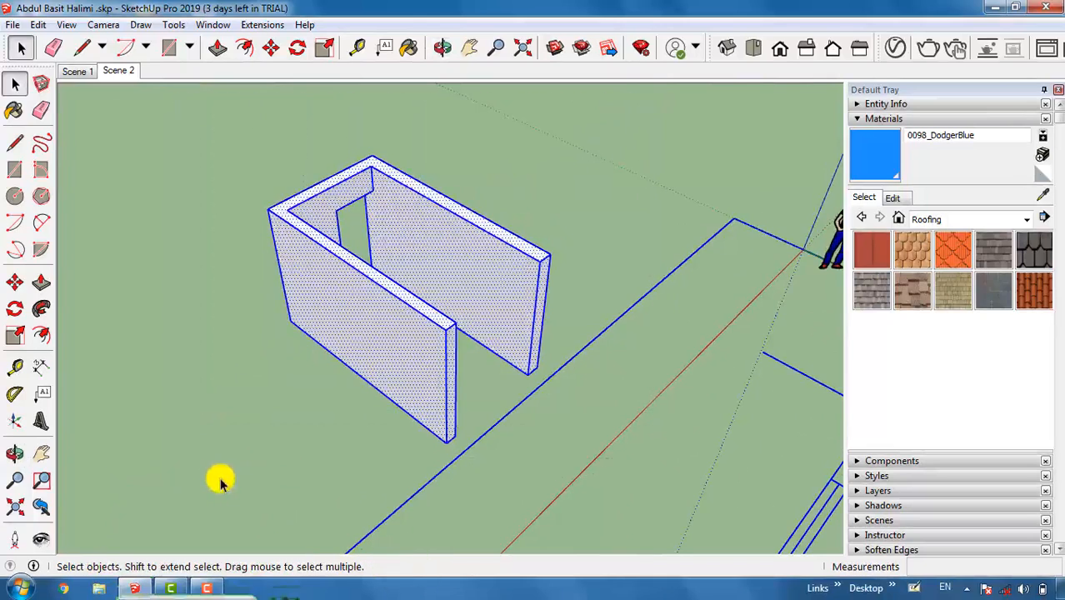
right_click(409, 336)
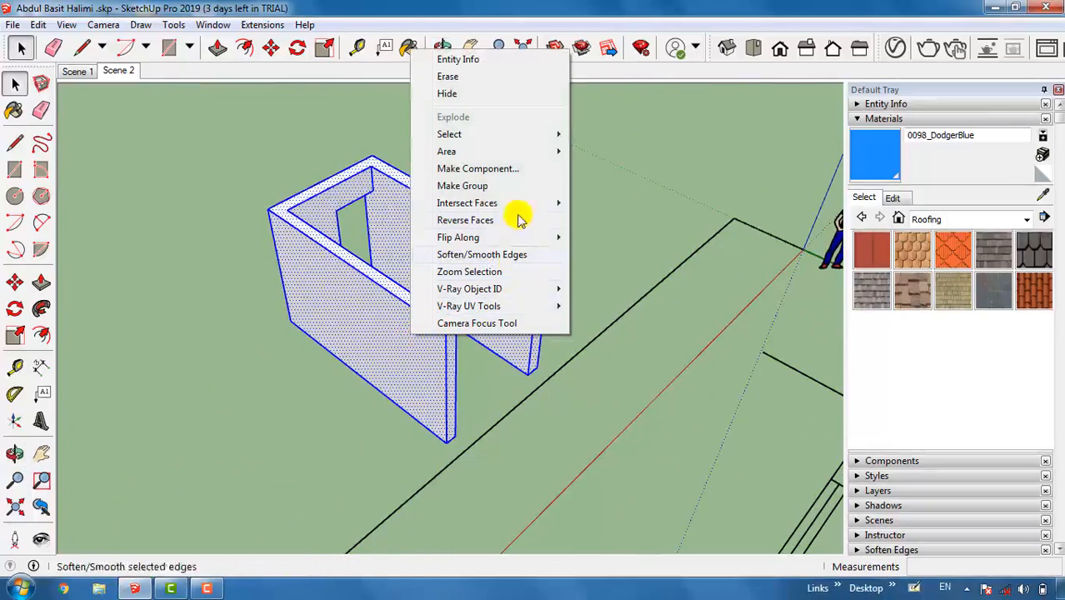
left_click(500, 186)
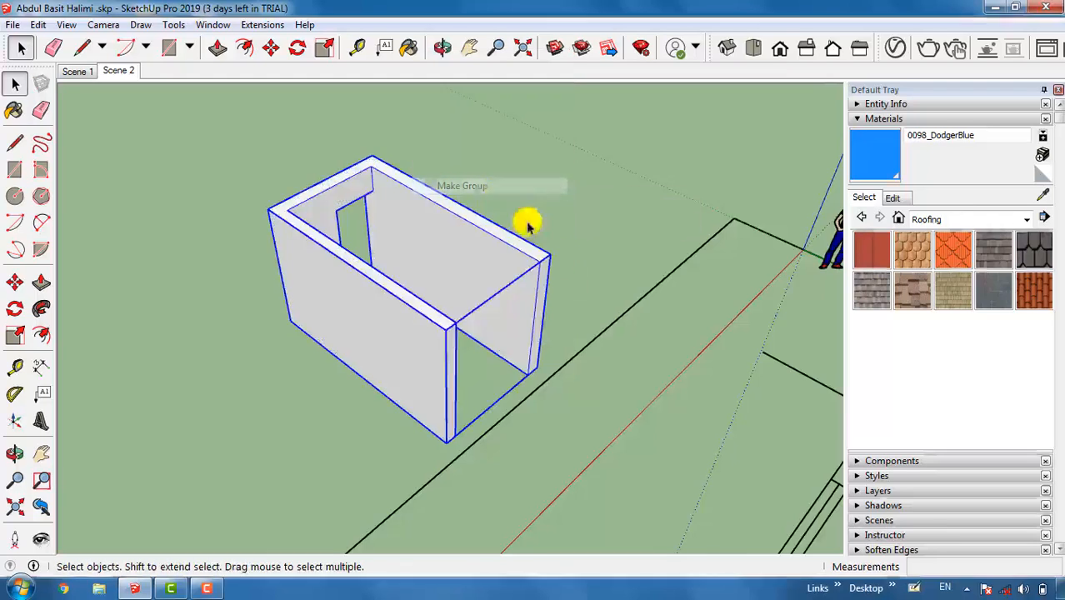
Move the stairwell wall group by the straight wall's lower inner end corner onto the roof slab beside the stair opening
scroll(552, 288, "down", 3)
scroll(503, 321, "up", 4)
scroll(245, 331, "down", 3)
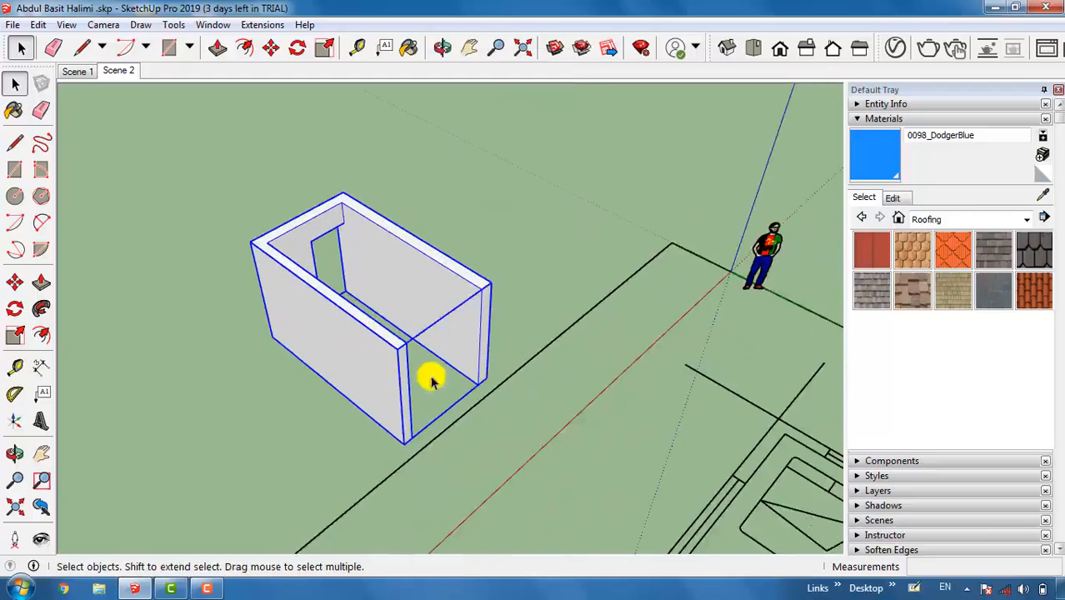
scroll(433, 442, "up", 4)
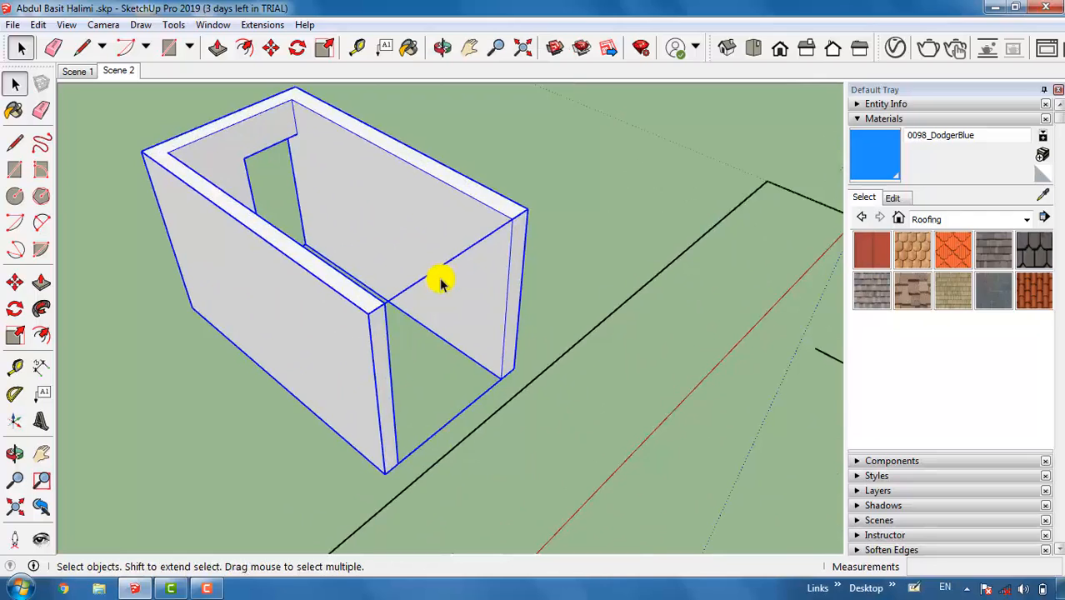
key("m")
scroll(378, 192, "up", 3)
scroll(8, 318, "down", 4)
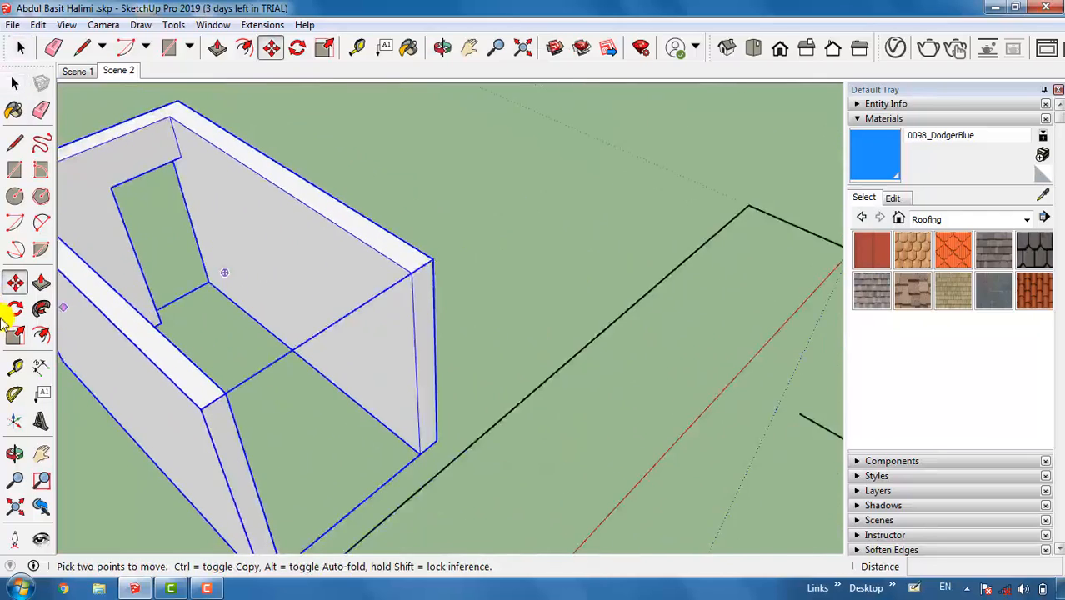
scroll(197, 267, "up", 3)
scroll(395, 268, "up", 2)
scroll(390, 488, "down", 1)
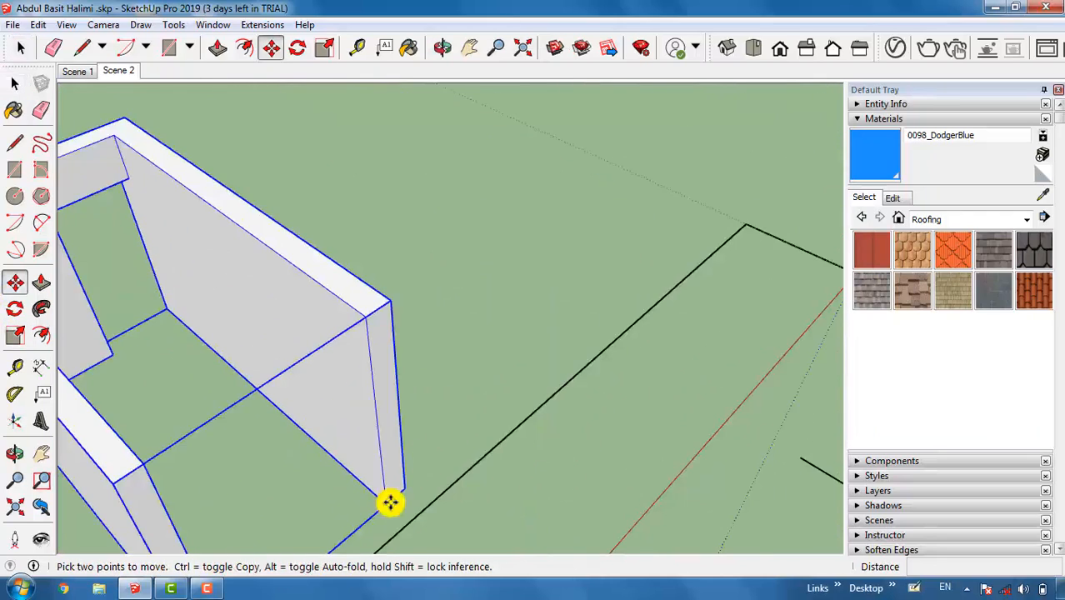
left_click(390, 505)
scroll(458, 290, "down", 6)
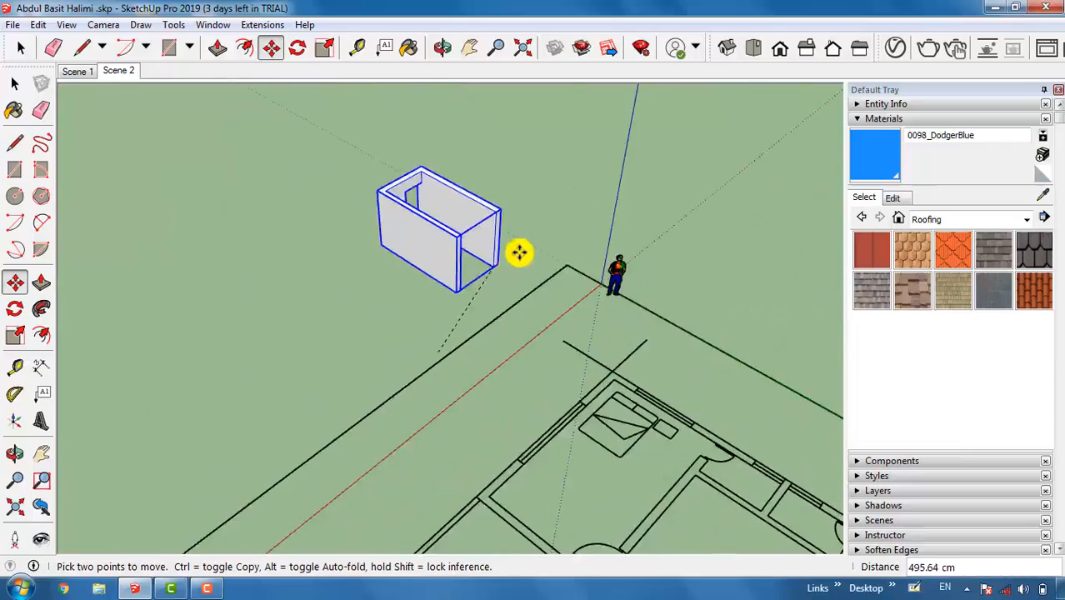
scroll(525, 244, "down", 4)
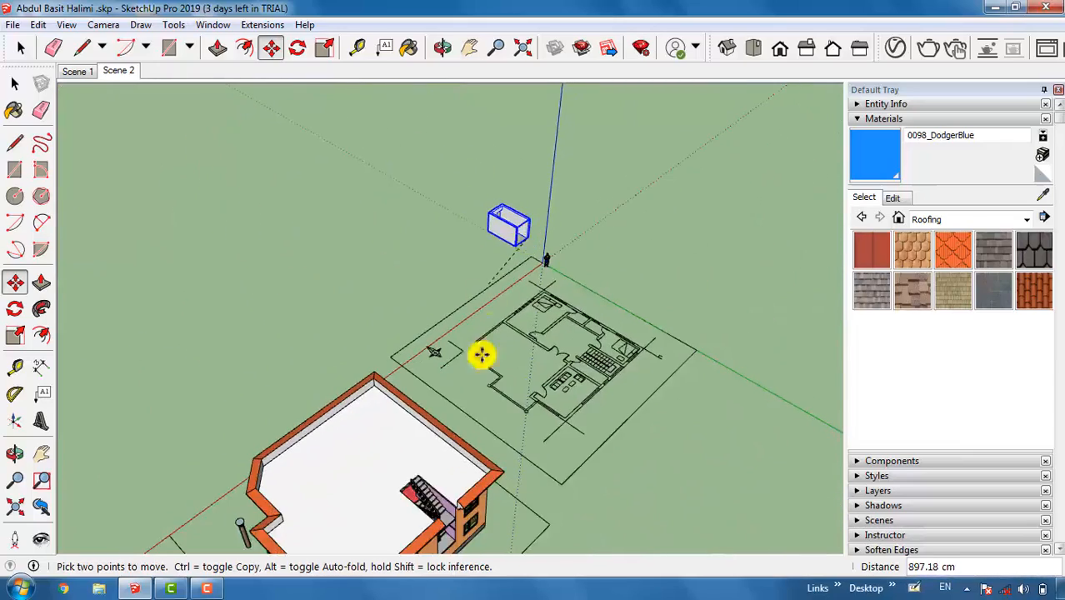
scroll(477, 526, "up", 3)
scroll(419, 364, "up", 2)
scroll(415, 363, "up", 4)
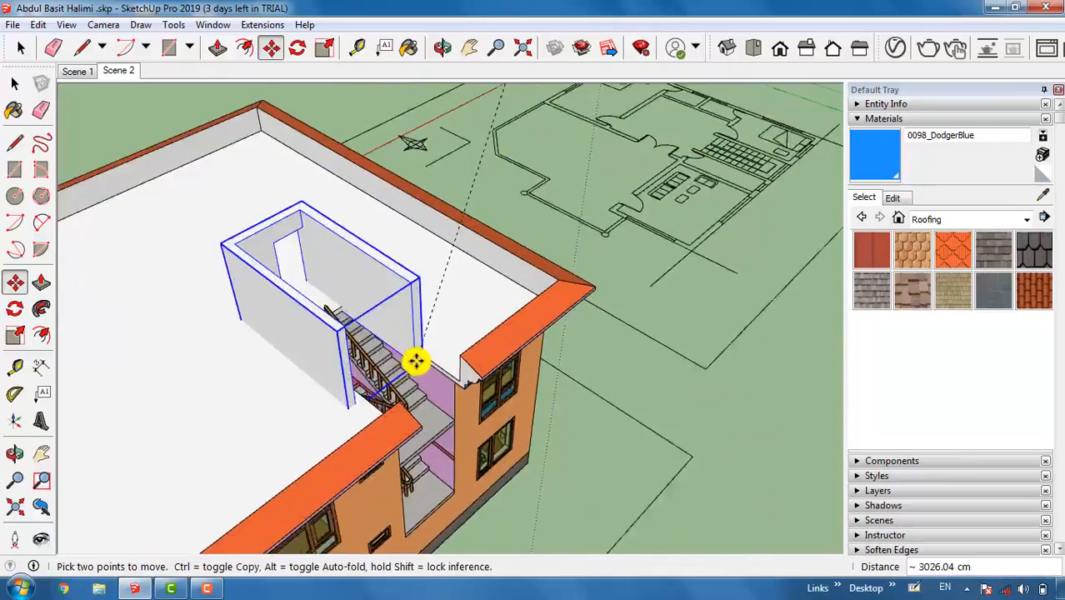
scroll(416, 362, "up", 3)
scroll(577, 423, "up", 3)
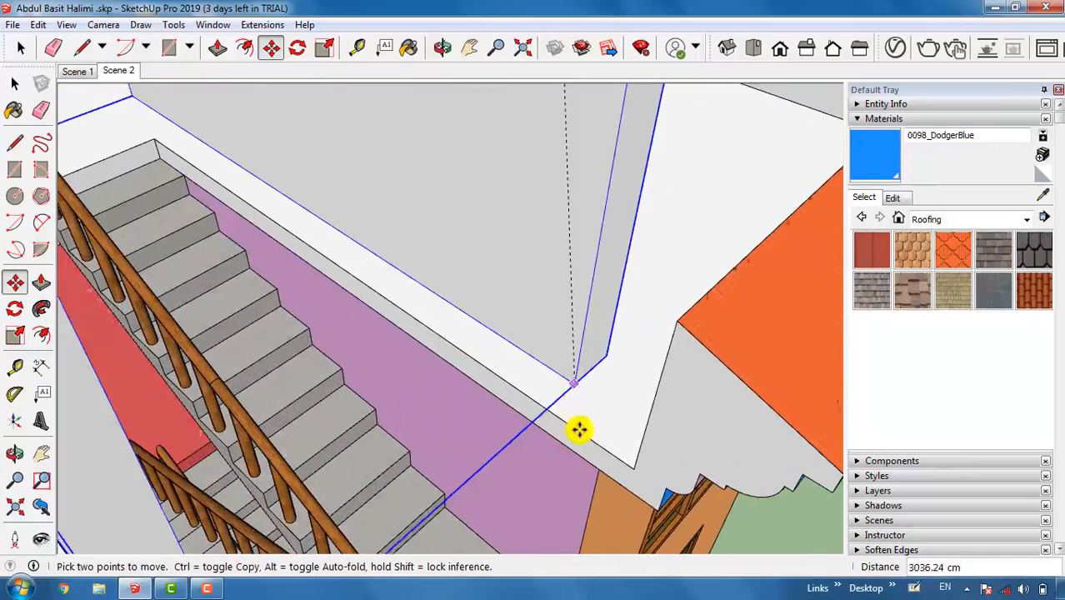
scroll(602, 458, "up", 1)
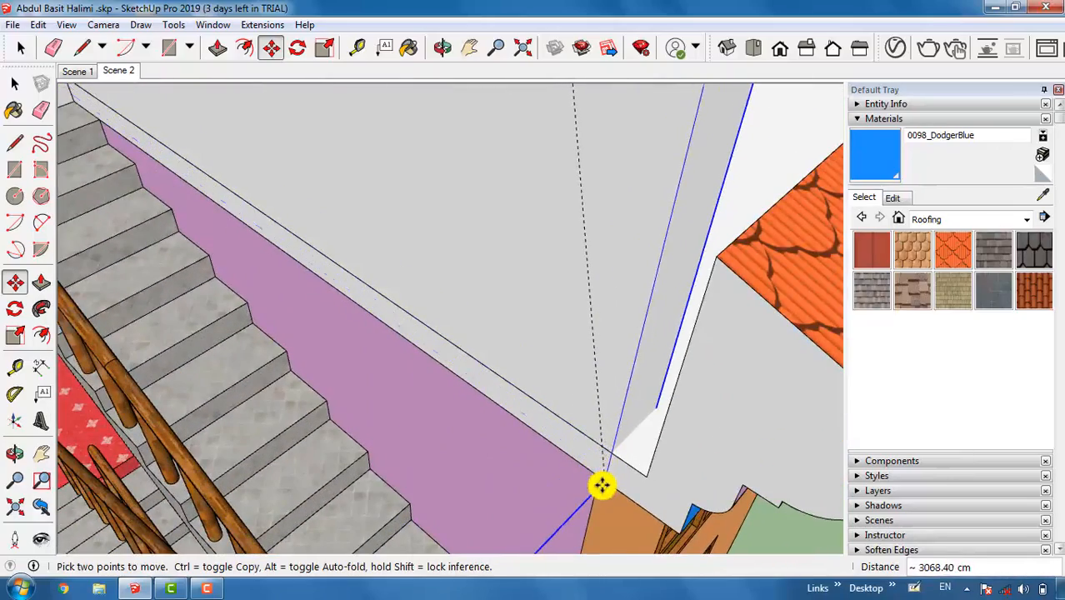
left_click(595, 443)
Examine how the stairwell walls line up with the stair opening and the roof edge
scroll(627, 465, "down", 5)
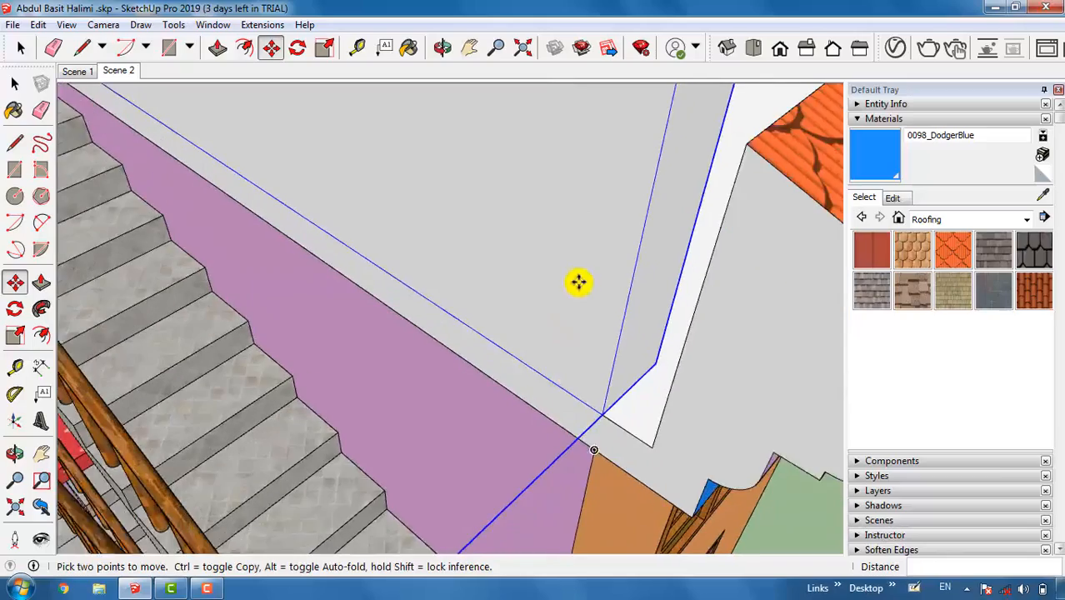
scroll(659, 352, "down", 2)
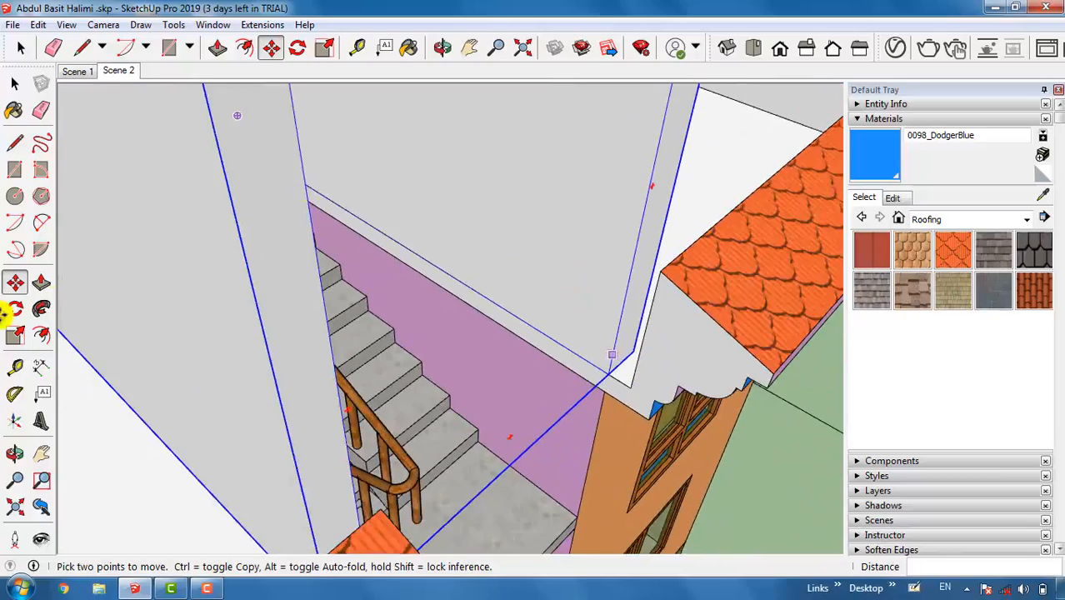
scroll(67, 324, "down", 3)
scroll(223, 154, "up", 2)
scroll(173, 325, "up", 1)
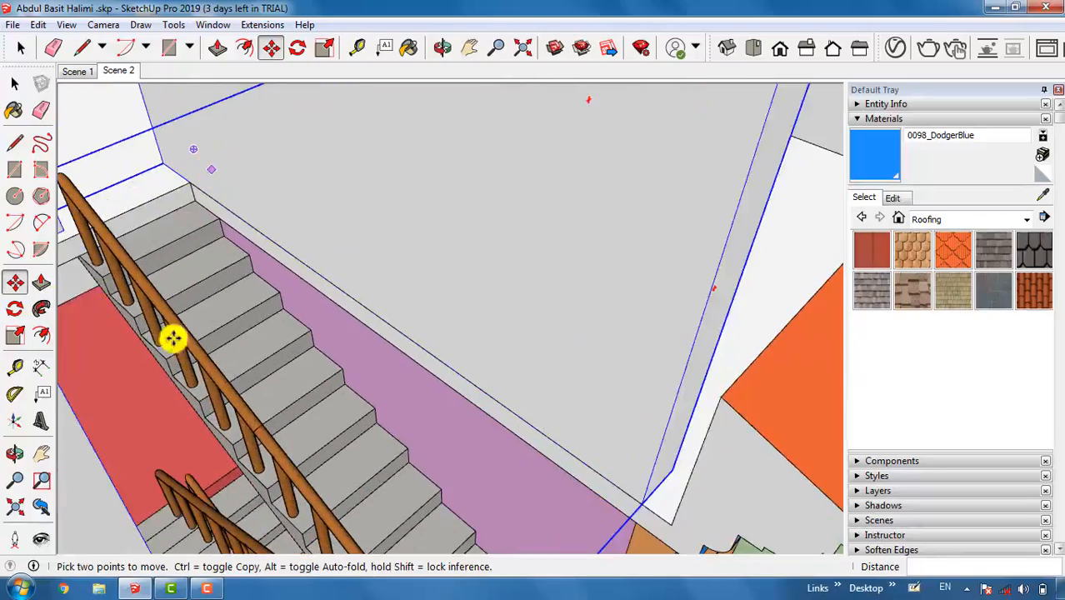
scroll(281, 371, "down", 1)
scroll(286, 374, "up", 1)
scroll(283, 371, "down", 3)
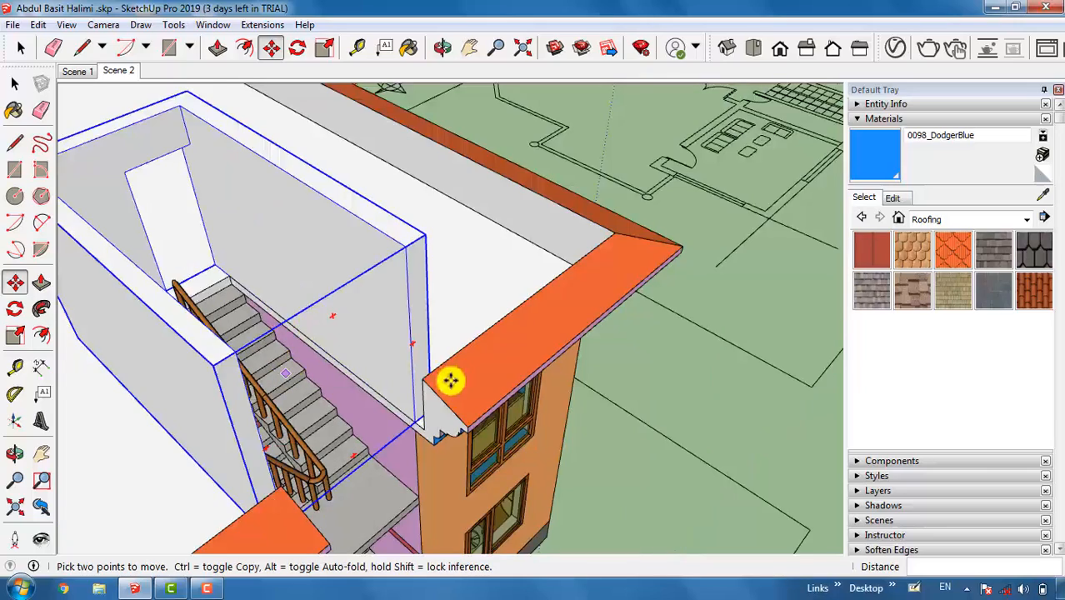
Open the stairwell wall group and extend the open end of the wall beside the stairs 15 cm to the roof slab's edge
scroll(408, 370, "up", 6)
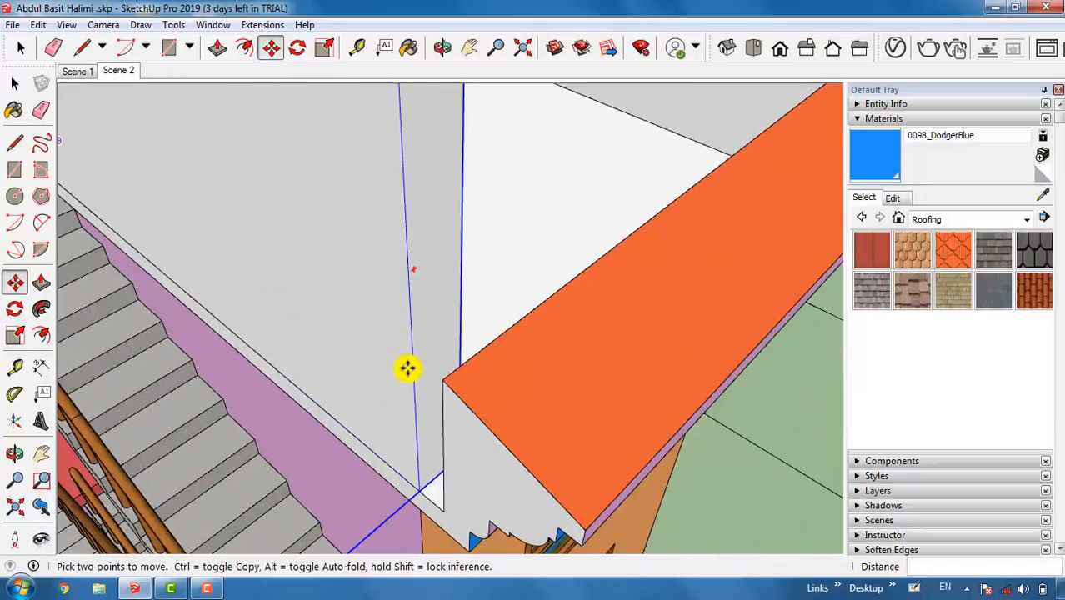
key("space")
double_click(431, 308)
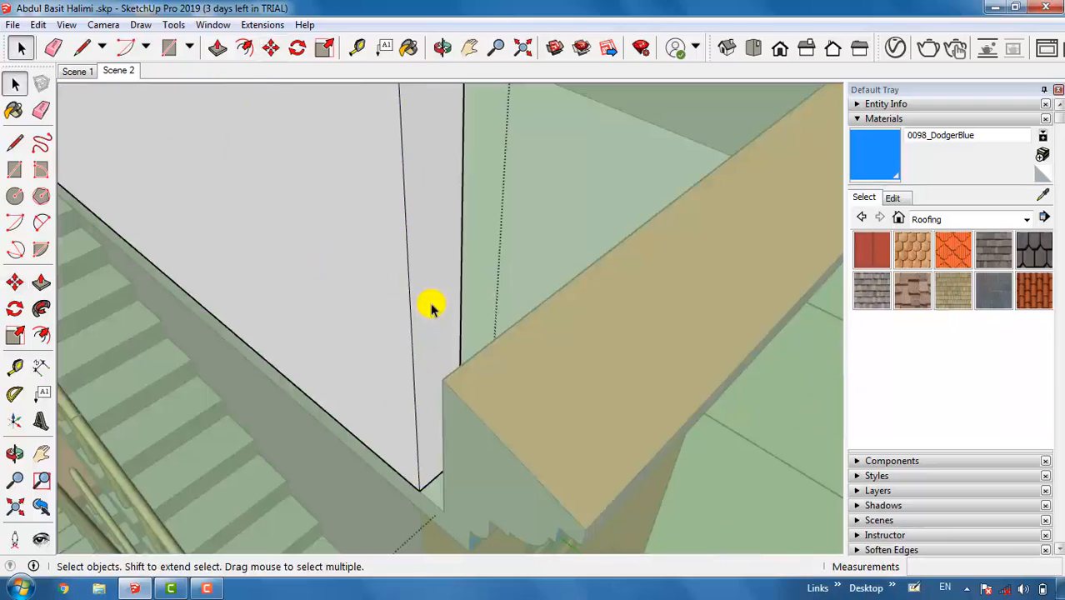
key("p")
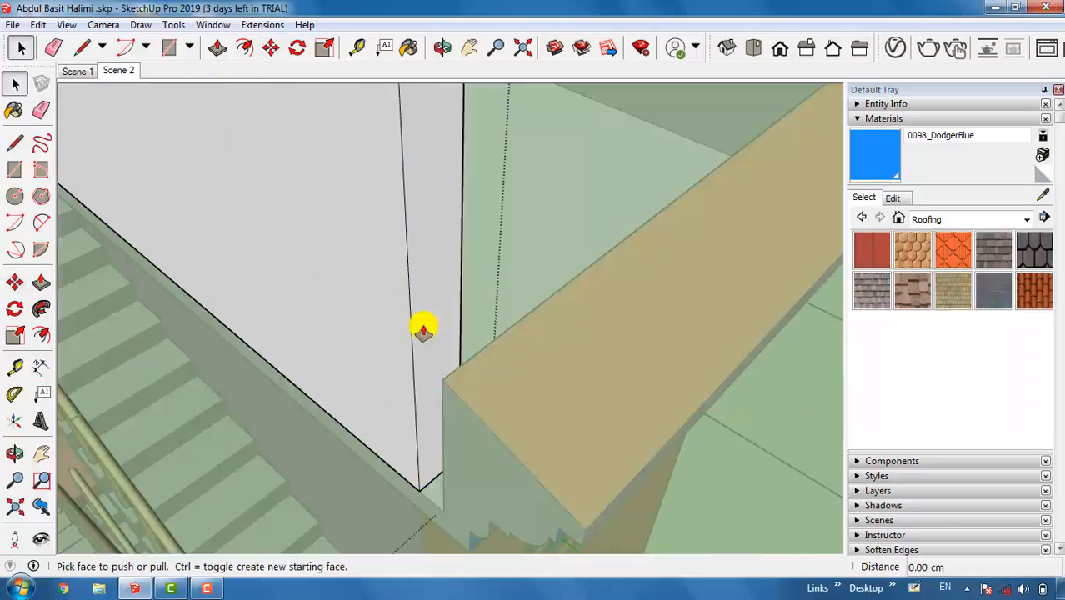
left_click(435, 408)
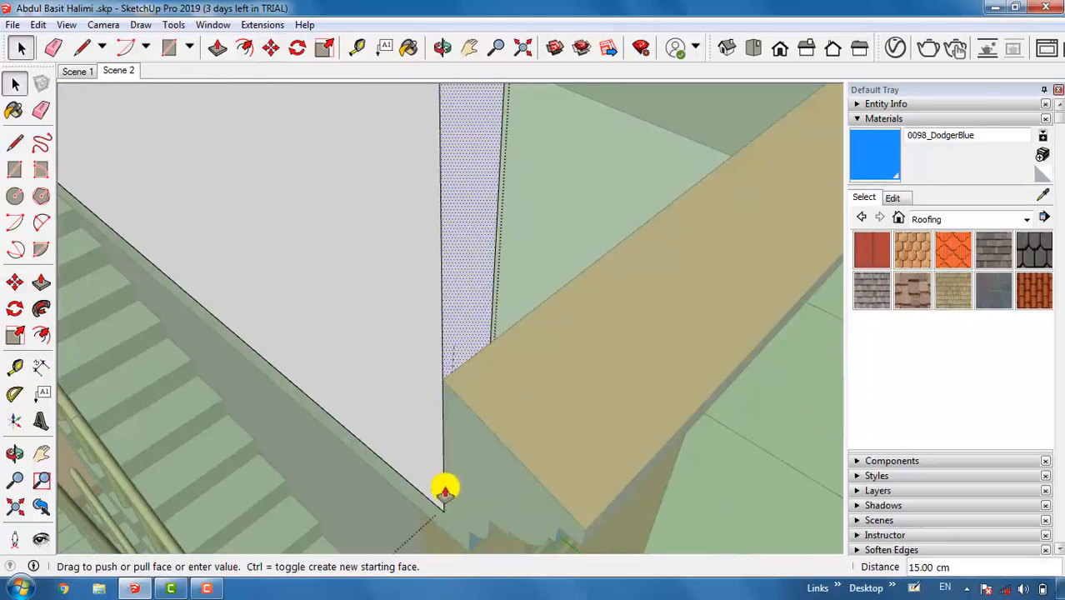
left_click(445, 491)
Extend the opposite stairwell wall's open end 15 cm, flush with the first wall's end, and close the group
scroll(576, 268, "down", 2)
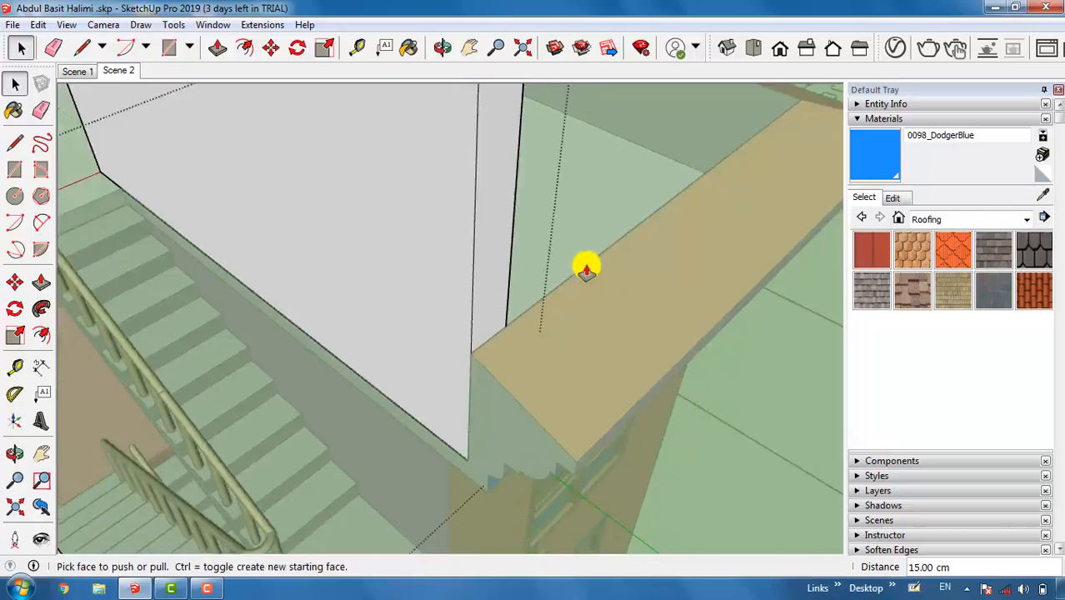
scroll(586, 268, "down", 3)
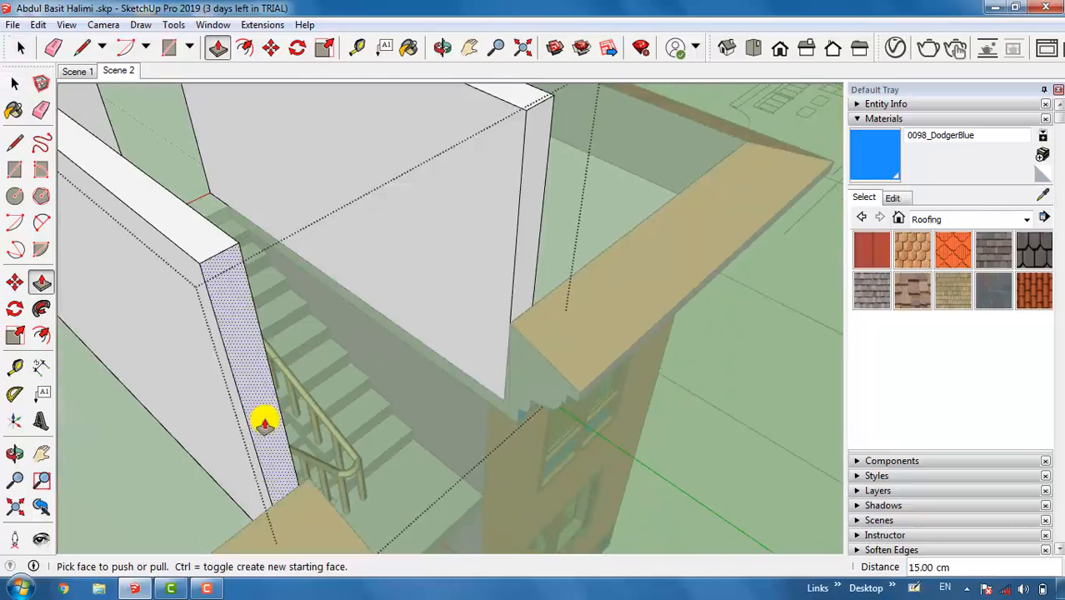
left_click(264, 424)
scroll(504, 388, "up", 3)
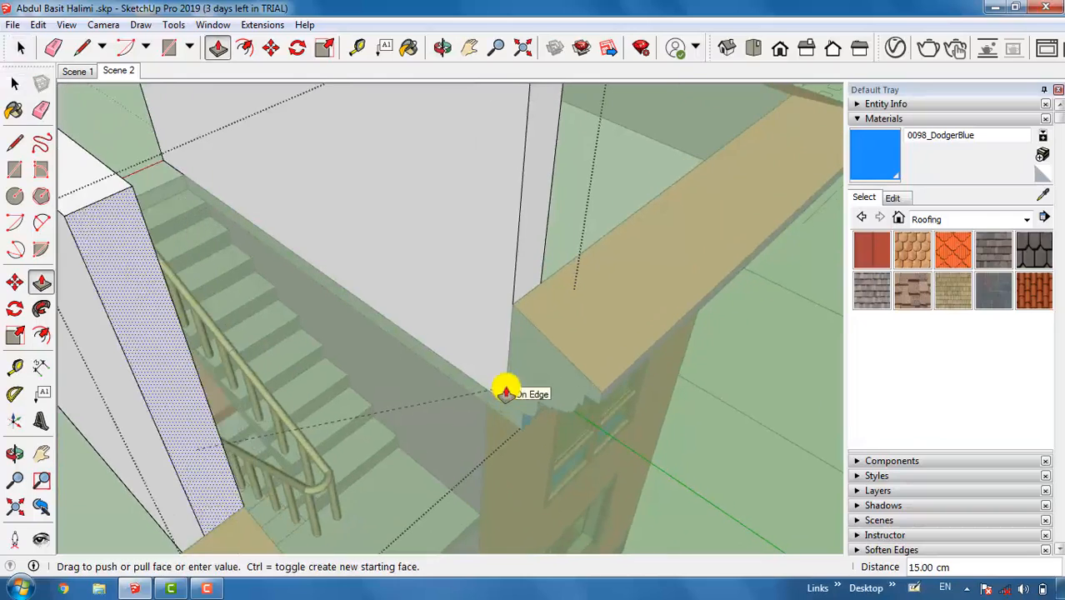
left_click(506, 392)
scroll(442, 390, "down", 3)
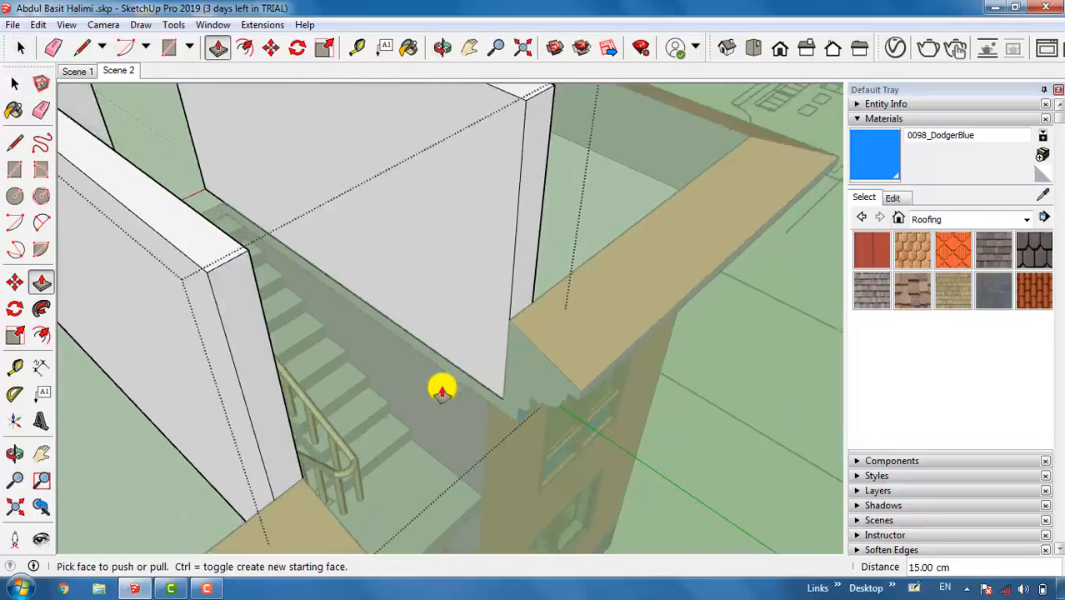
key("space")
left_click(799, 386)
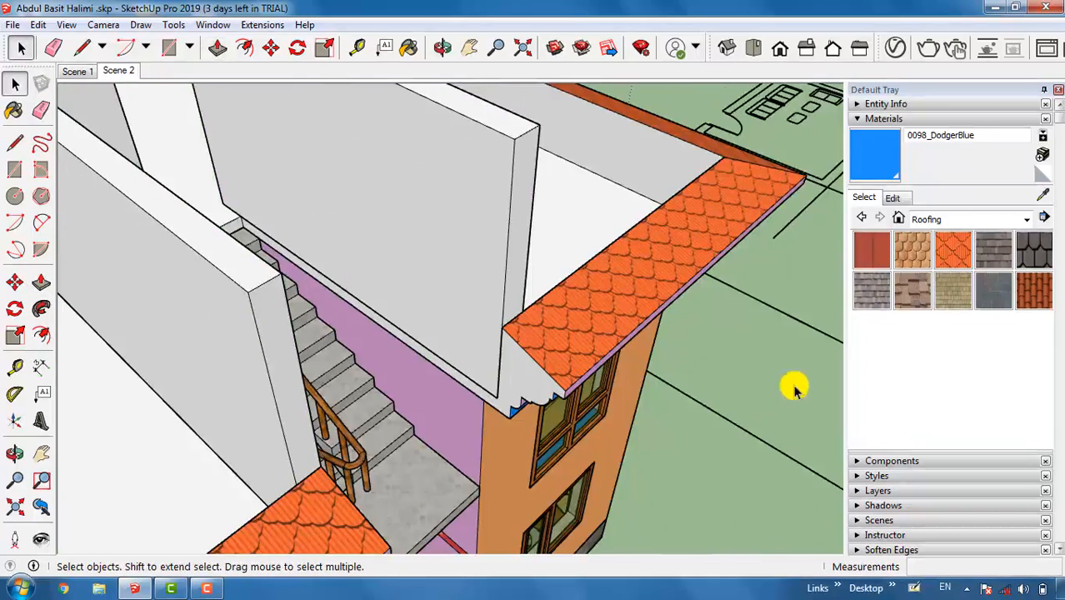
scroll(451, 385, "down", 2)
scroll(453, 279, "down", 5)
scroll(510, 253, "up", 4)
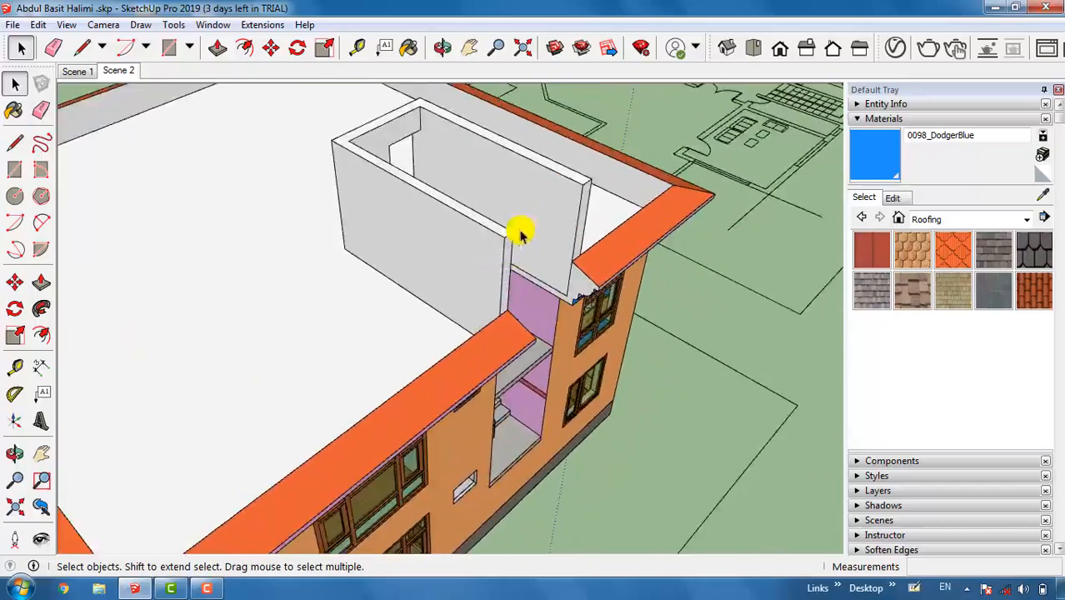